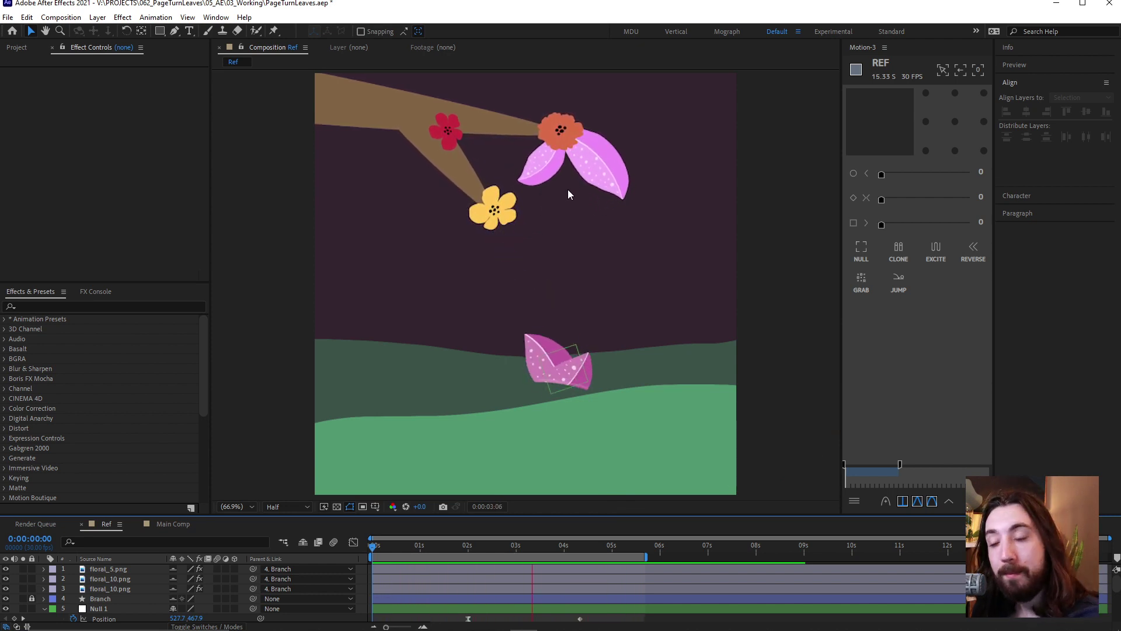
# Step: Show the Main Comp at 0:00:01:04 and enlarge the timeline slightly
pyautogui.click(169, 523)
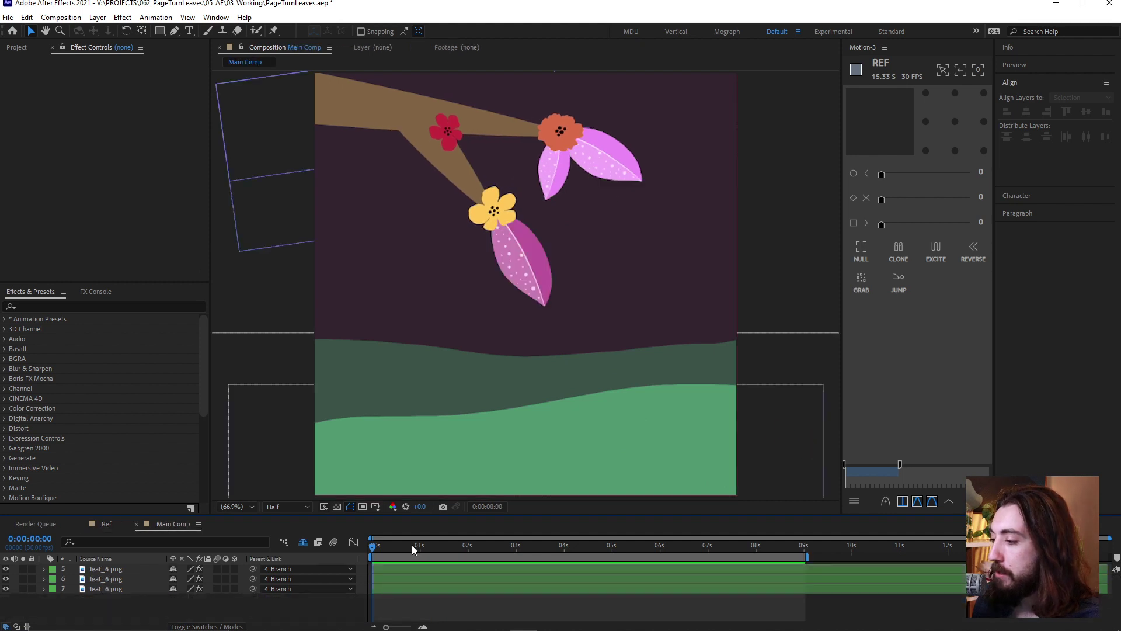
pyautogui.click(427, 545)
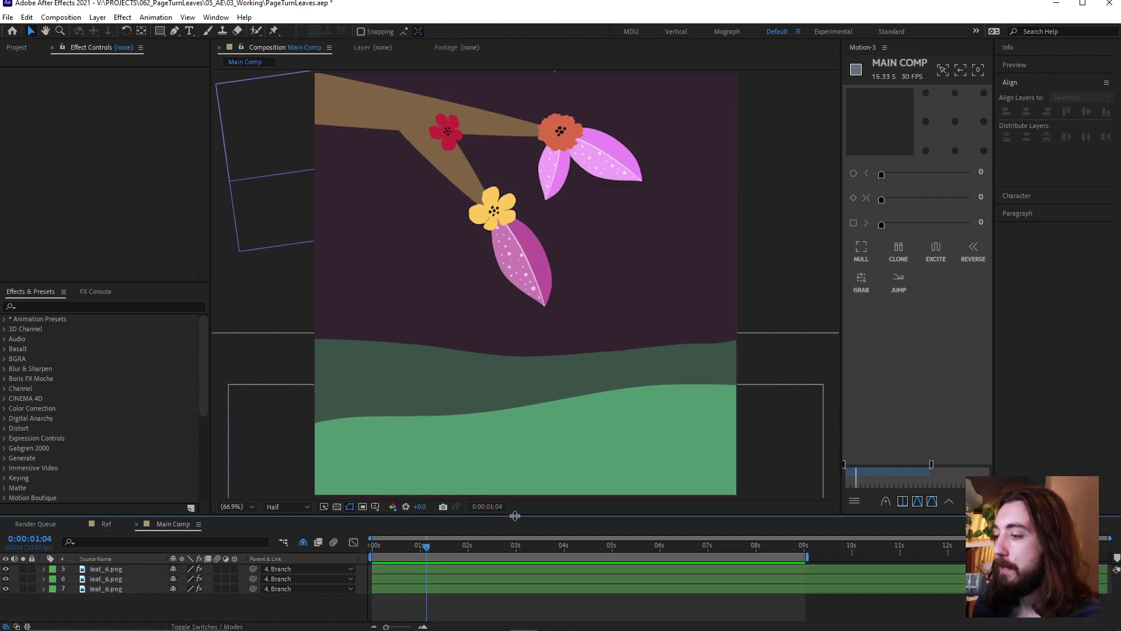
pyautogui.moveTo(514, 515)
pyautogui.mouseDown()
pyautogui.moveTo(515, 486)
pyautogui.moveTo(515, 499)
pyautogui.mouseUp()
# Step: Apply Wave Warp to the right pink leaf and frame it at 100% for preview
pyautogui.click(605, 159)
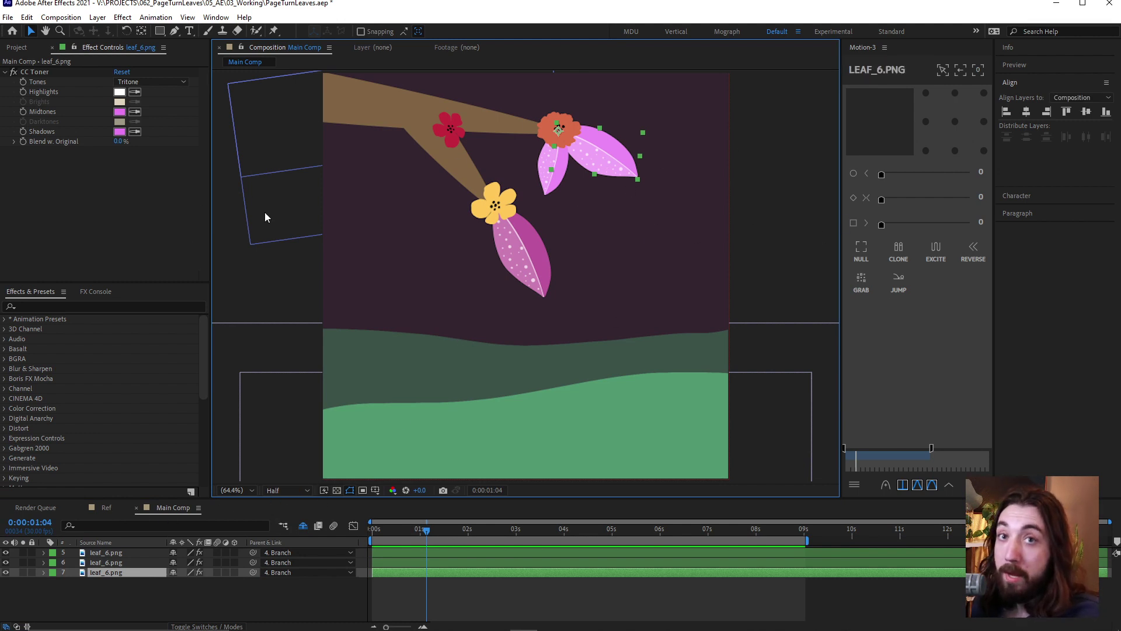
pyautogui.click(88, 306)
pyautogui.write('wave')
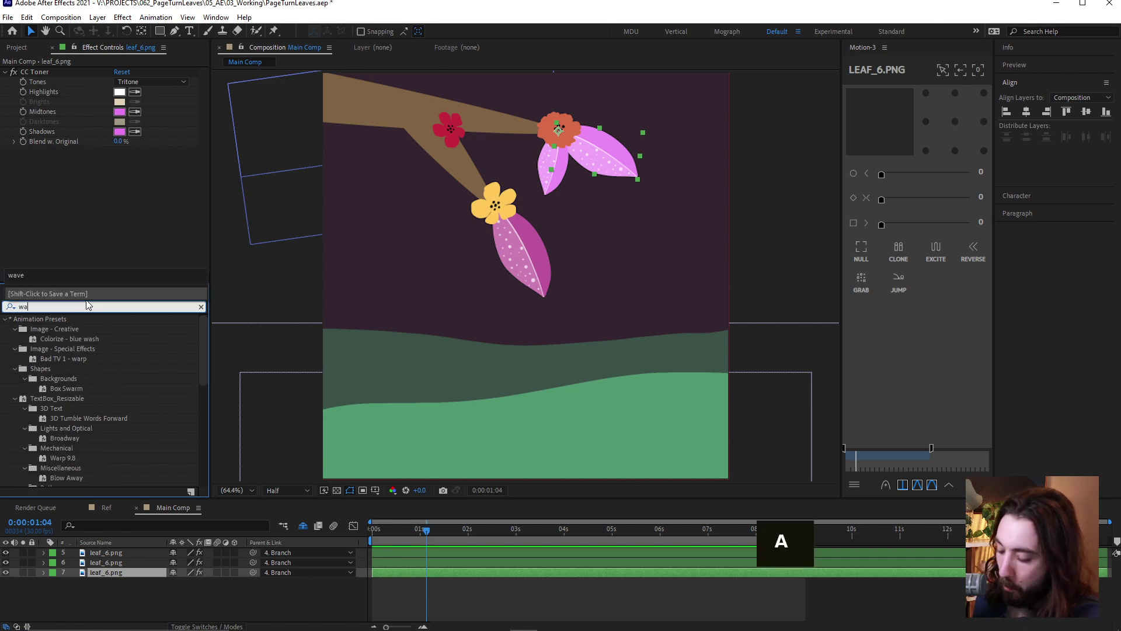
pyautogui.doubleClick(53, 349)
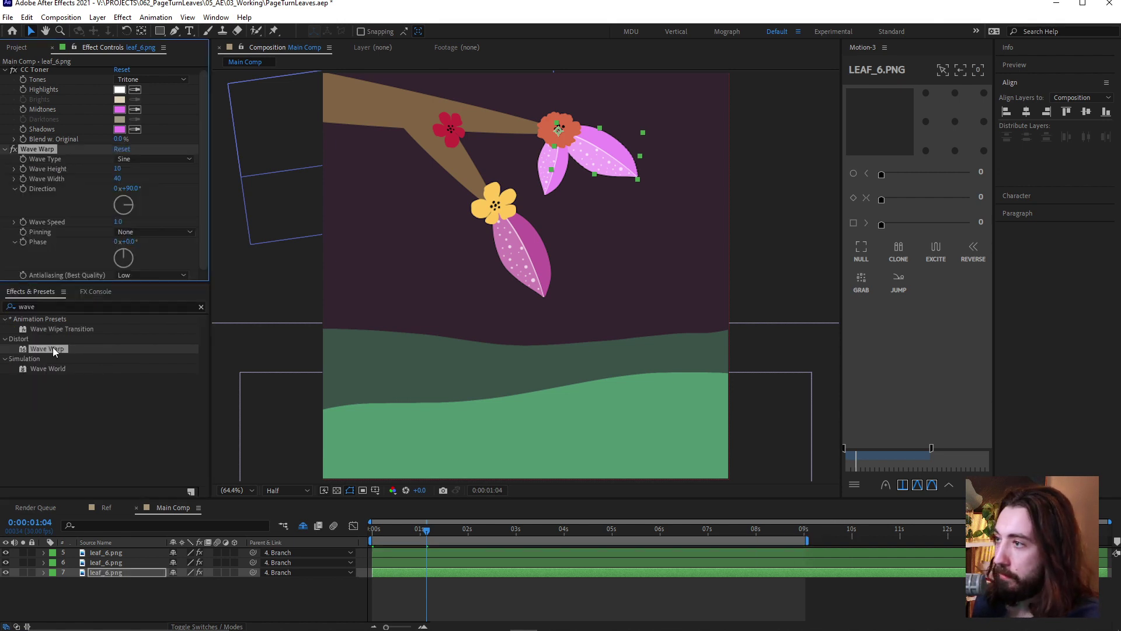
pyautogui.press('/')
pyautogui.click(553, 600)
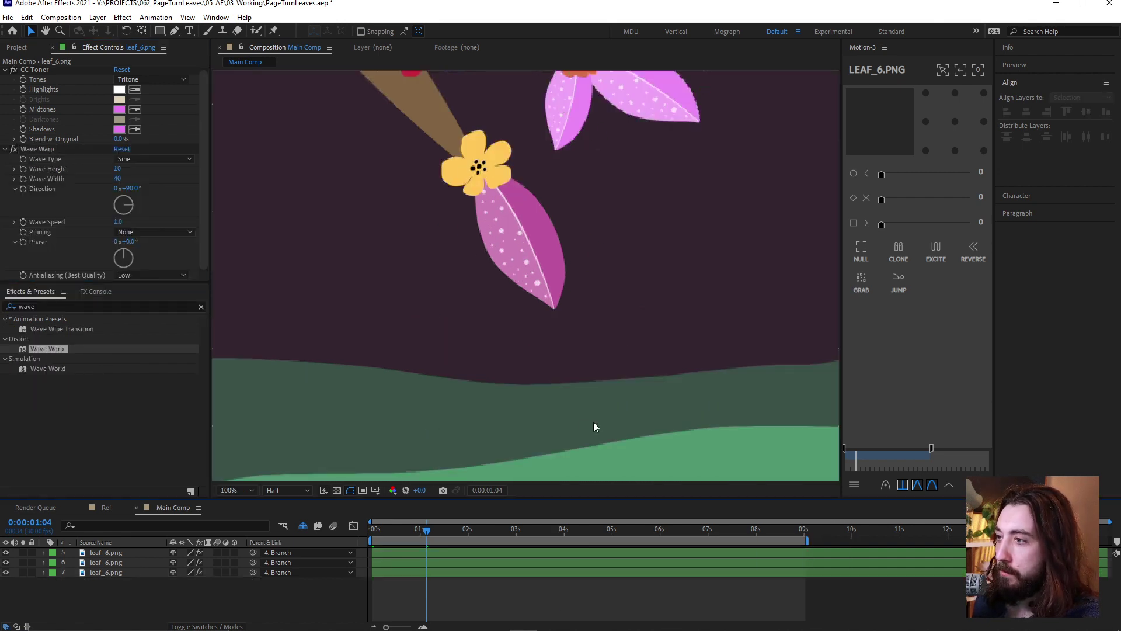
pyautogui.moveTo(653, 215); pyautogui.dragTo(563, 383)
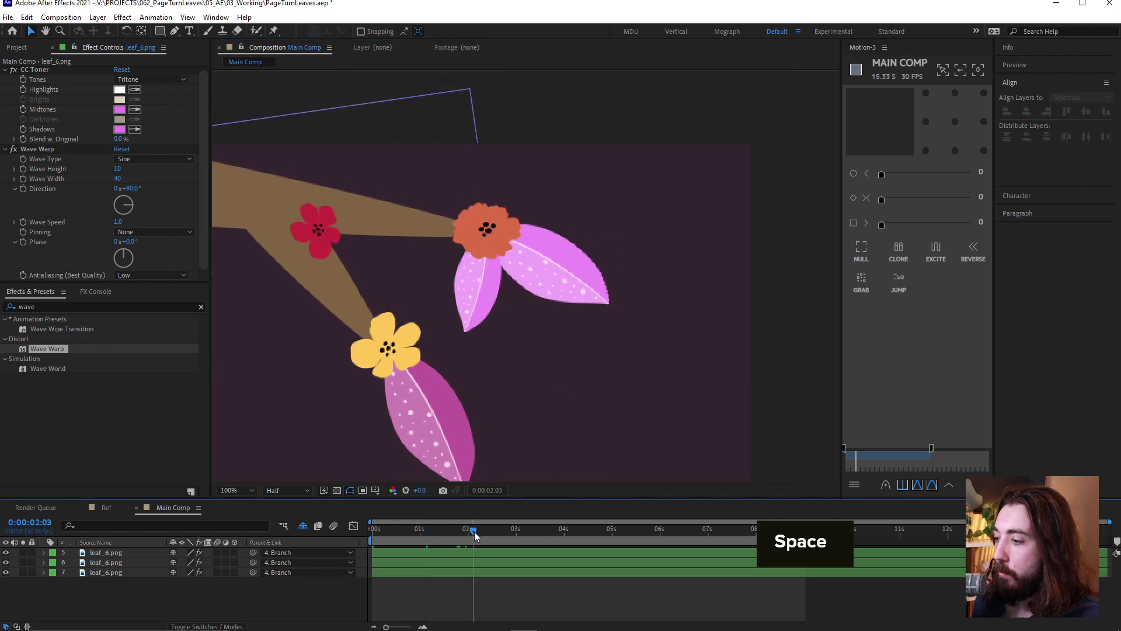
pyautogui.press('space')
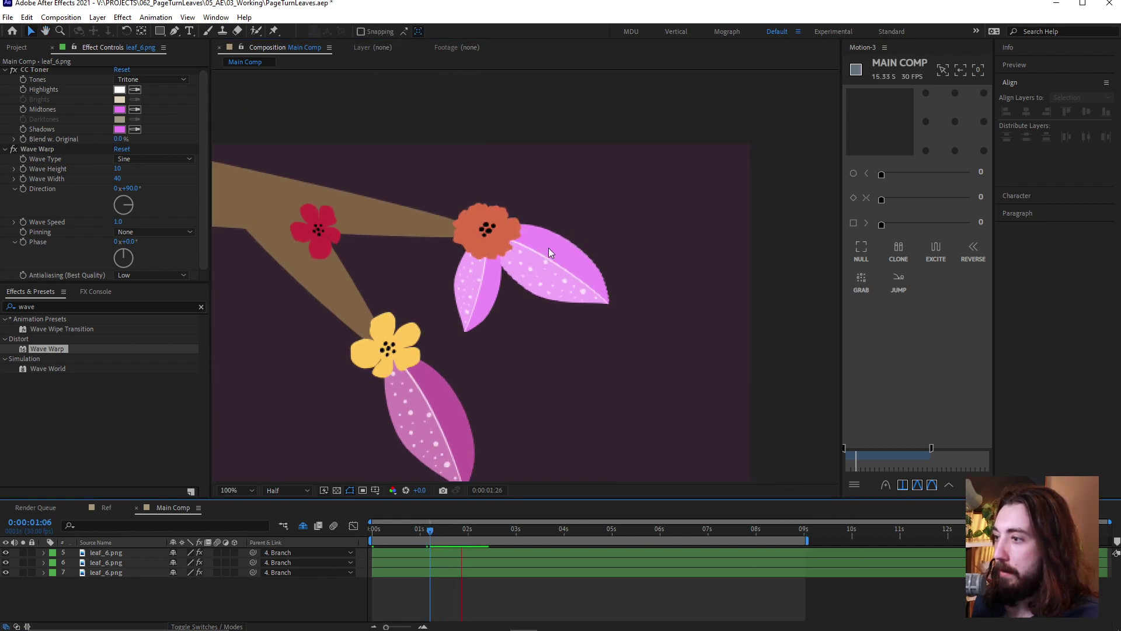
# Step: Set Wave Warp height to 67 and width to 736, then preview the ripple
pyautogui.moveTo(117, 169); pyautogui.dragTo(165, 169)
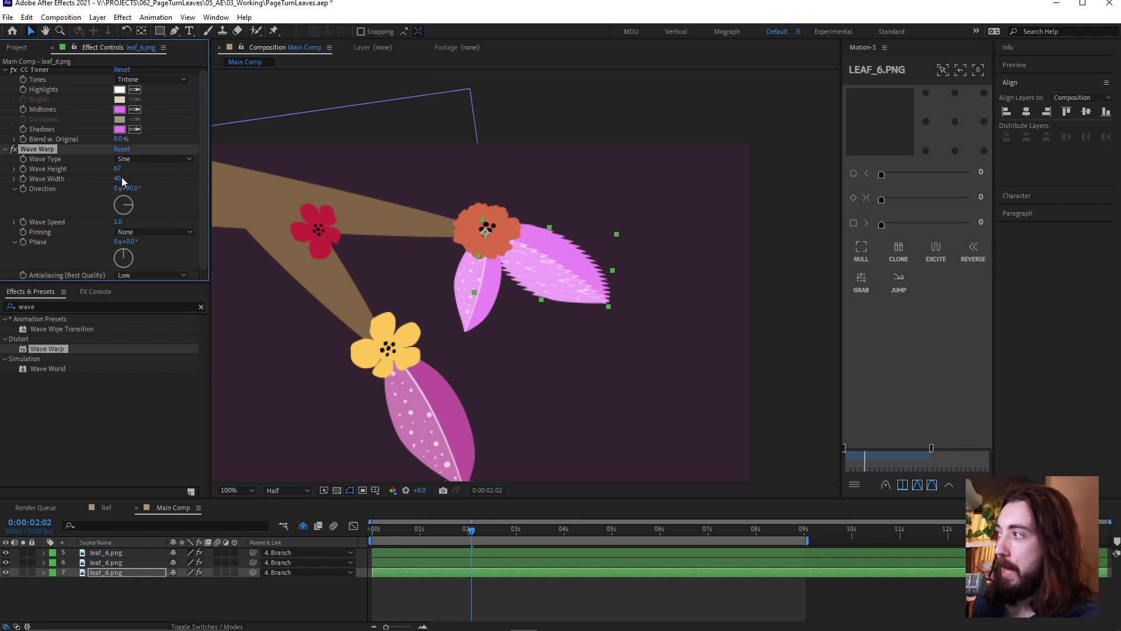
pyautogui.moveTo(118, 177); pyautogui.dragTo(393, 190)
pyautogui.click(159, 179)
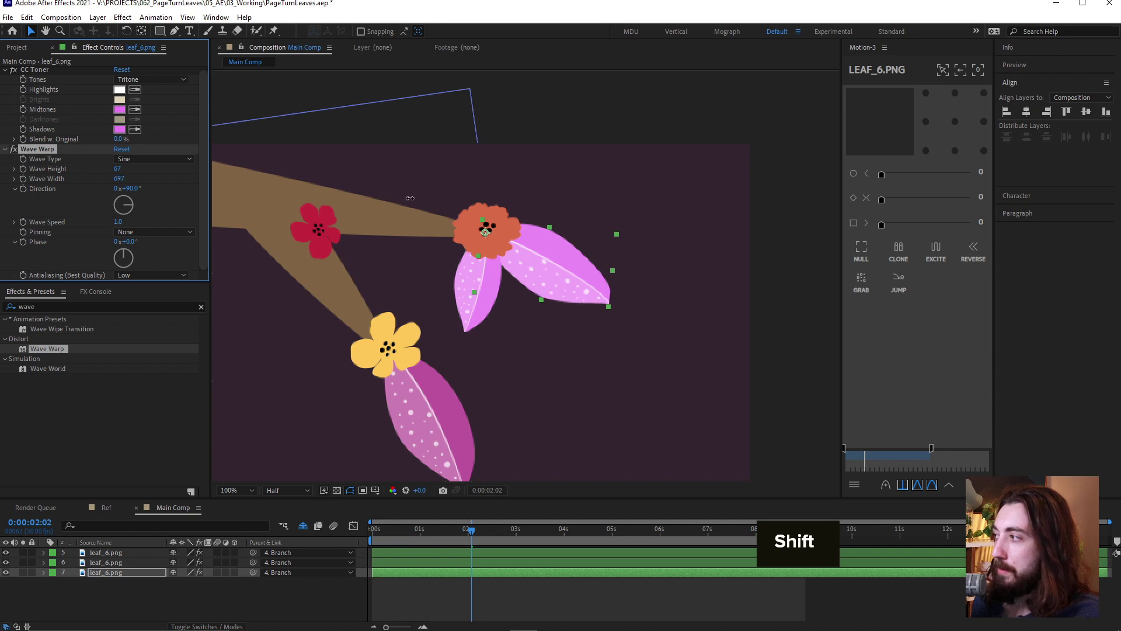
pyautogui.click(437, 585)
pyautogui.press('space')
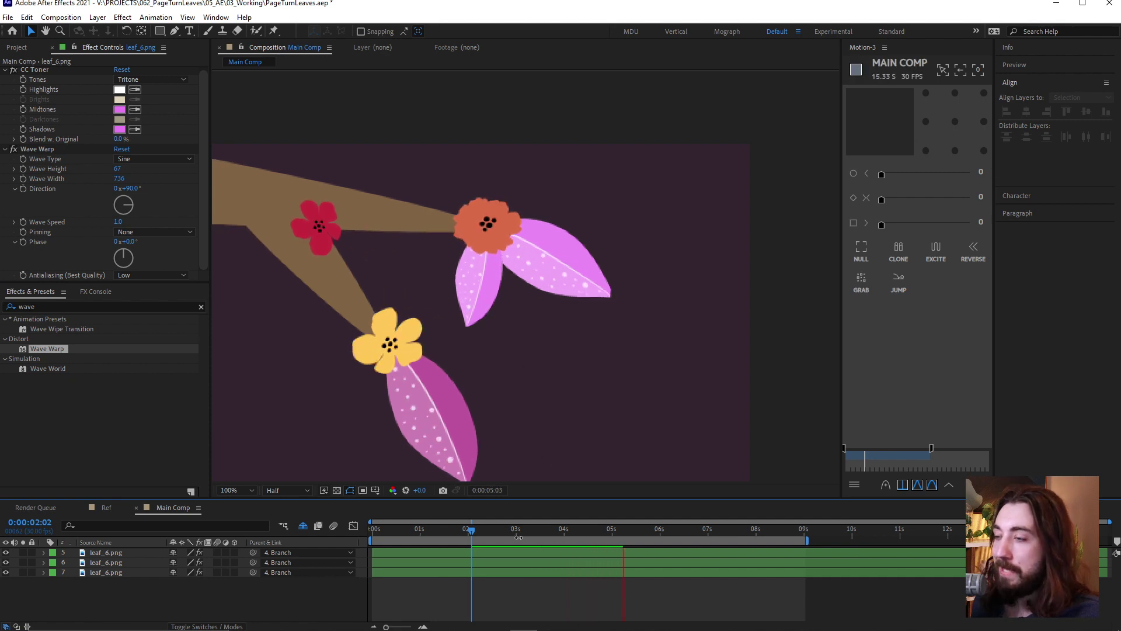
pyautogui.press('space')
# Step: Set Wave Speed to 0.1 and Direction to −64°, then review the motion
pyautogui.click(120, 222)
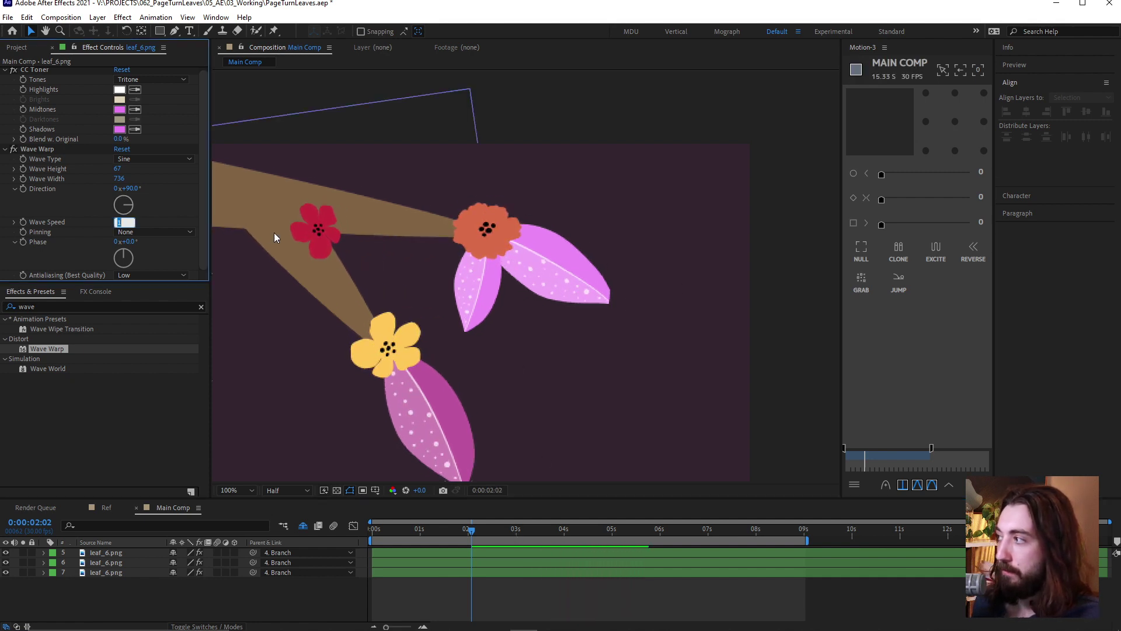
pyautogui.write('0.1')
pyautogui.press('Return')
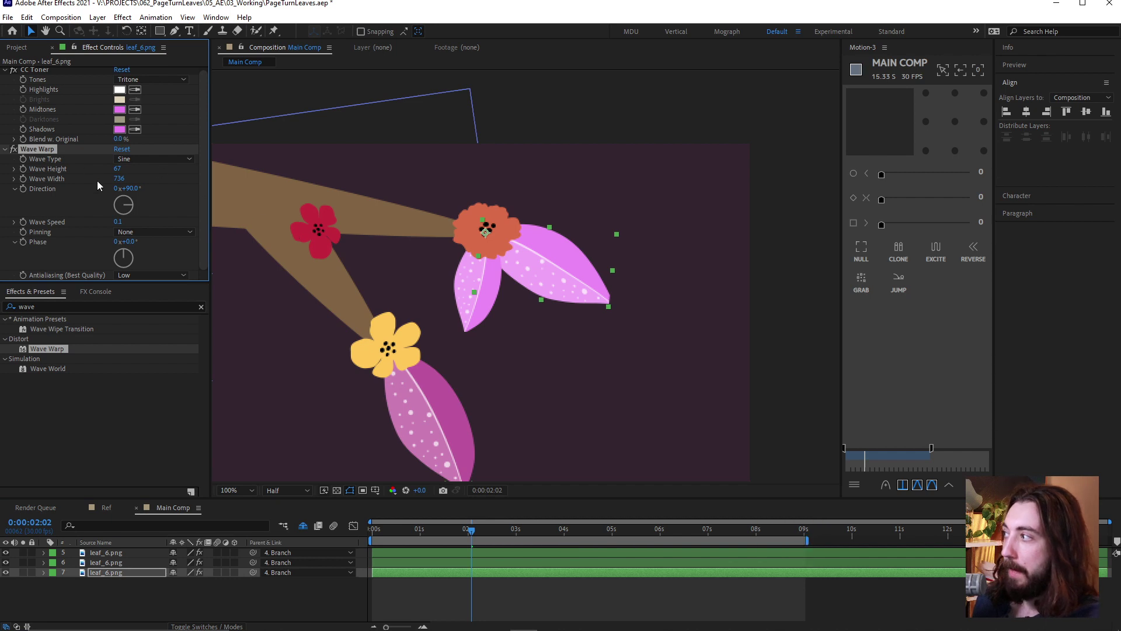
pyautogui.moveTo(127, 204); pyautogui.dragTo(59, 174)
pyautogui.press('space')
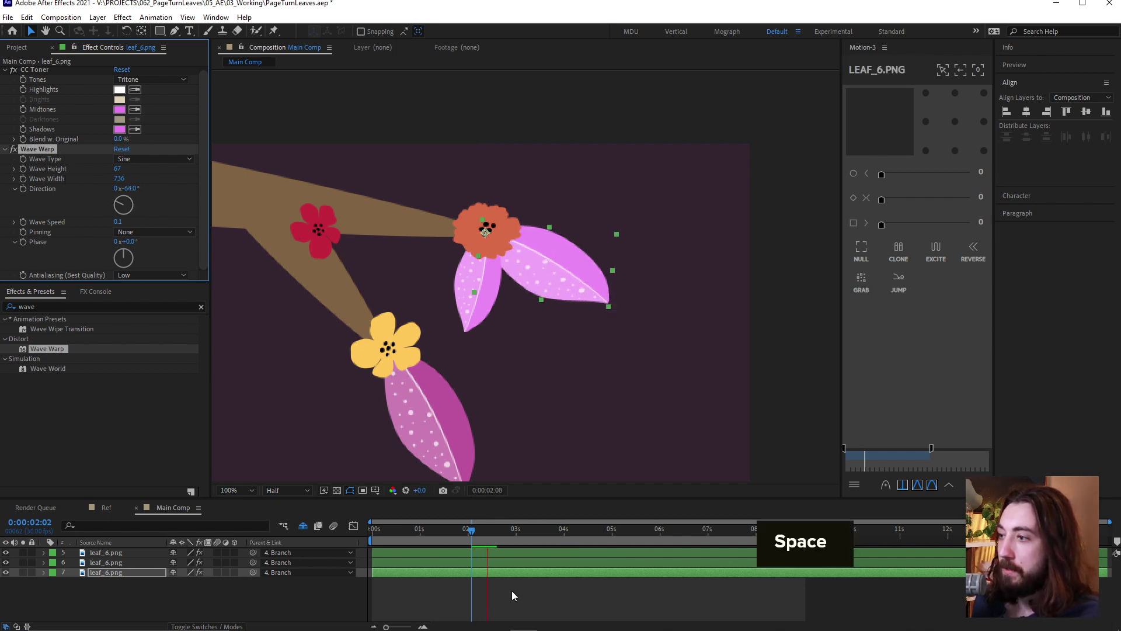
pyautogui.press('space')
pyautogui.click(460, 528)
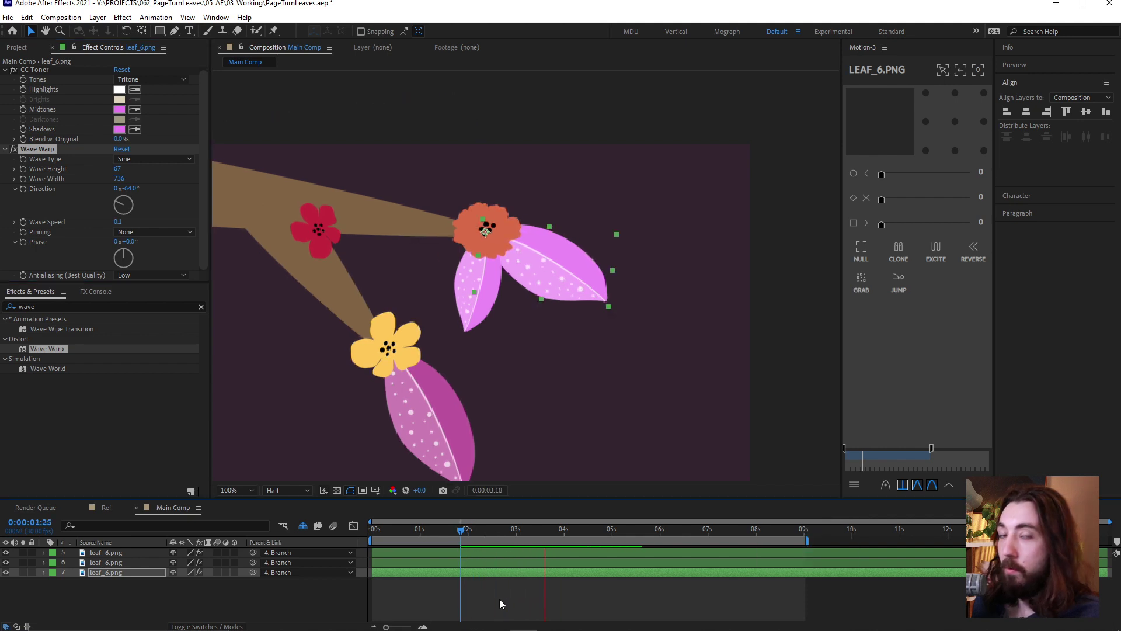
pyautogui.click(547, 531)
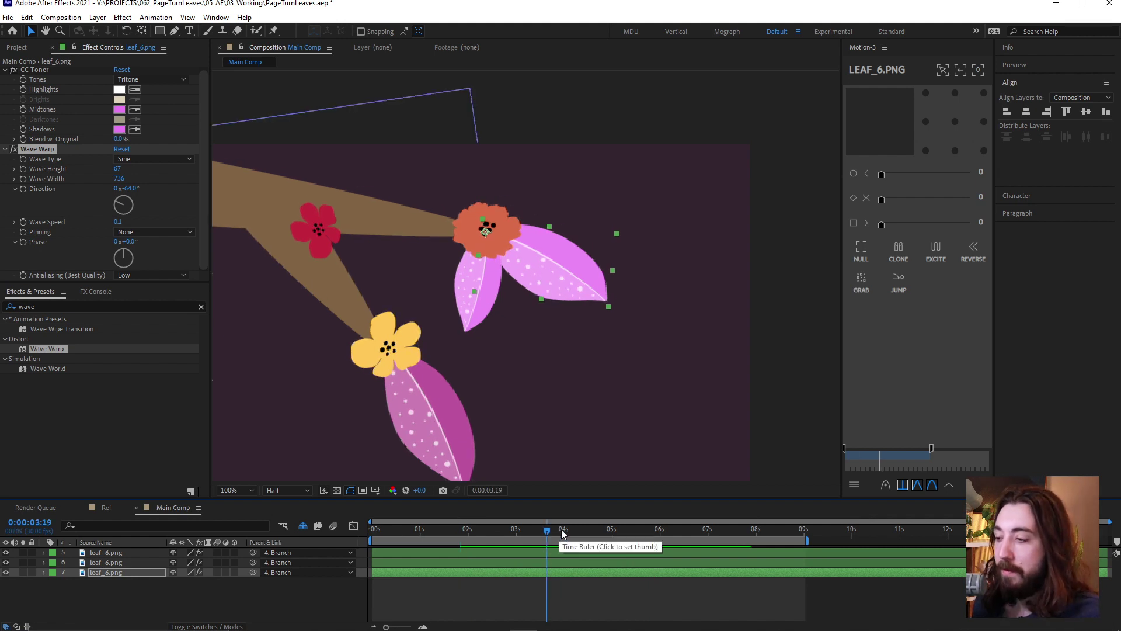
pyautogui.moveTo(544, 530); pyautogui.dragTo(542, 531)
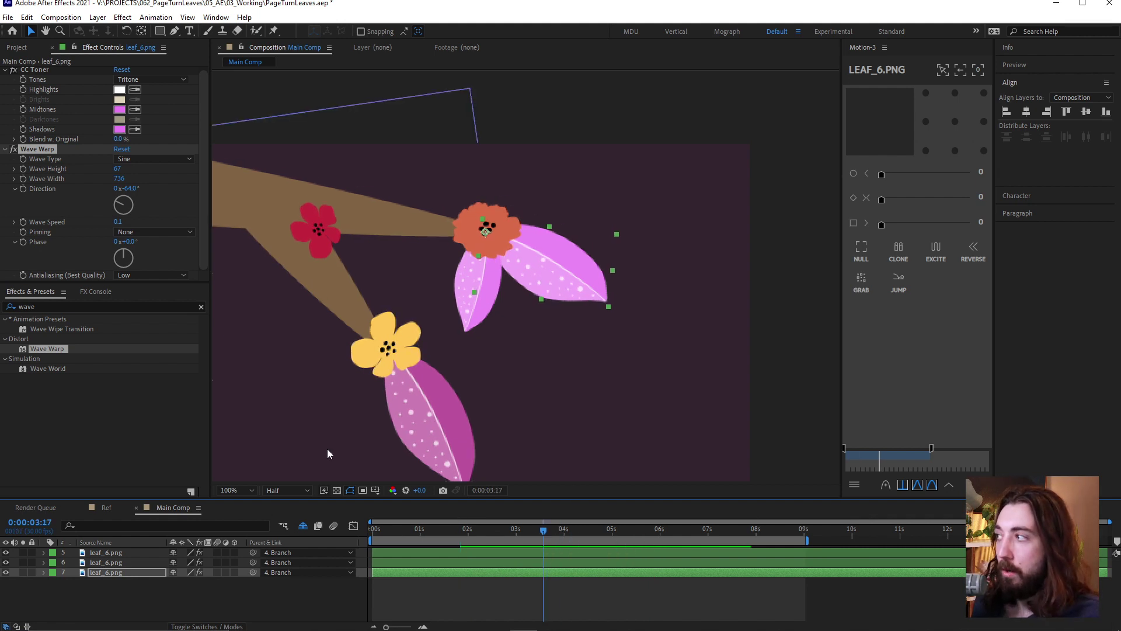
# Step: Apply CC Bend It to the right pink leaf
pyautogui.click(4, 150)
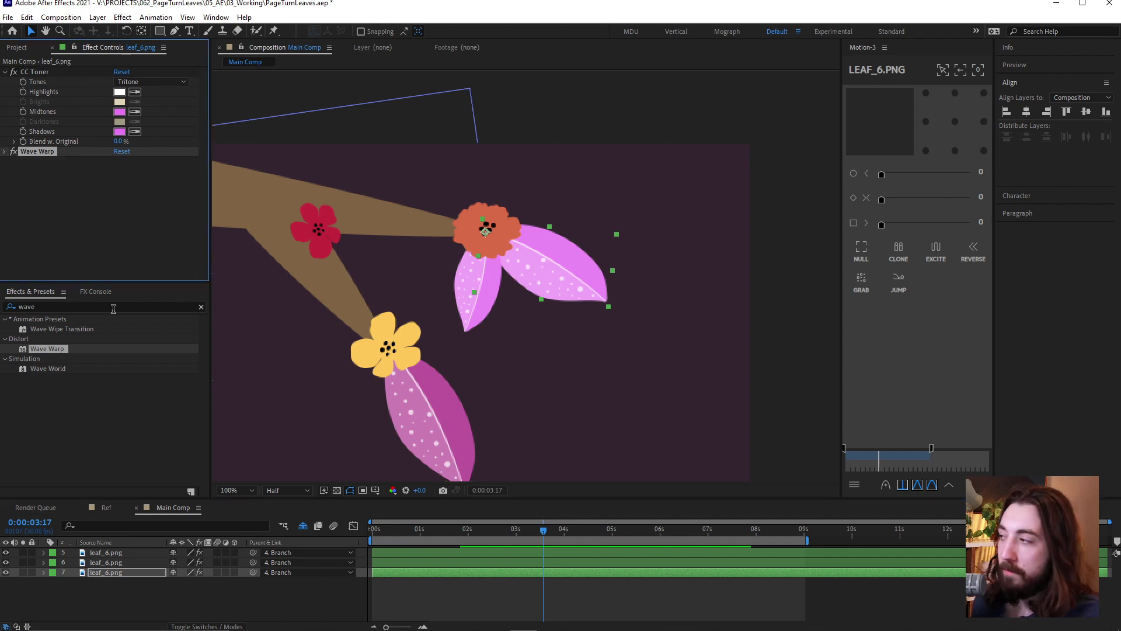
pyautogui.click(69, 308)
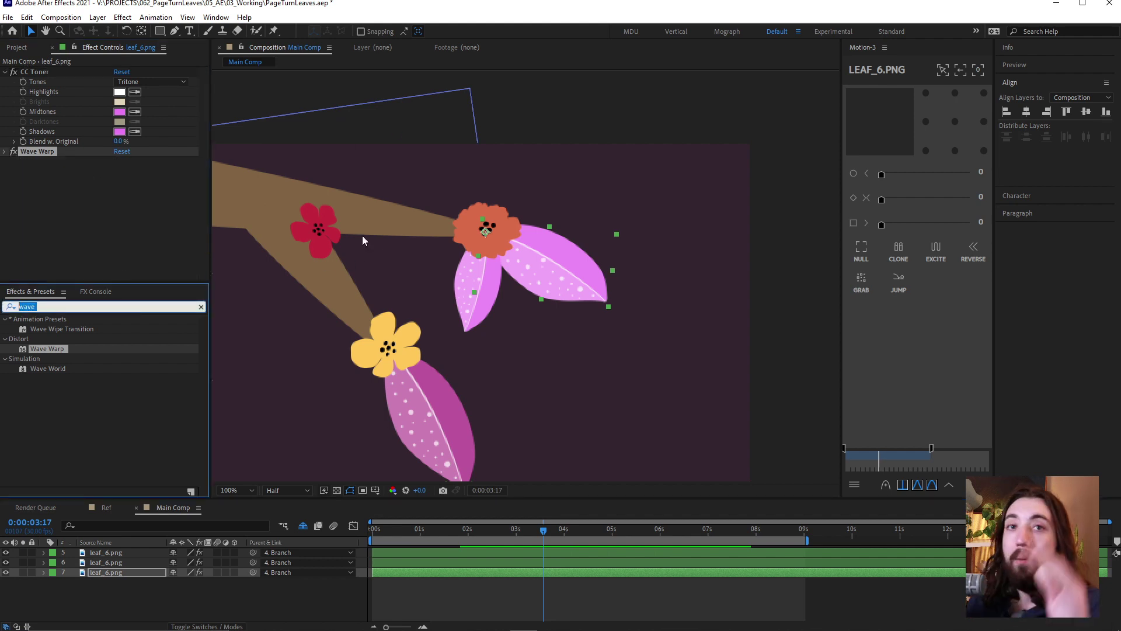
pyautogui.write('bend')
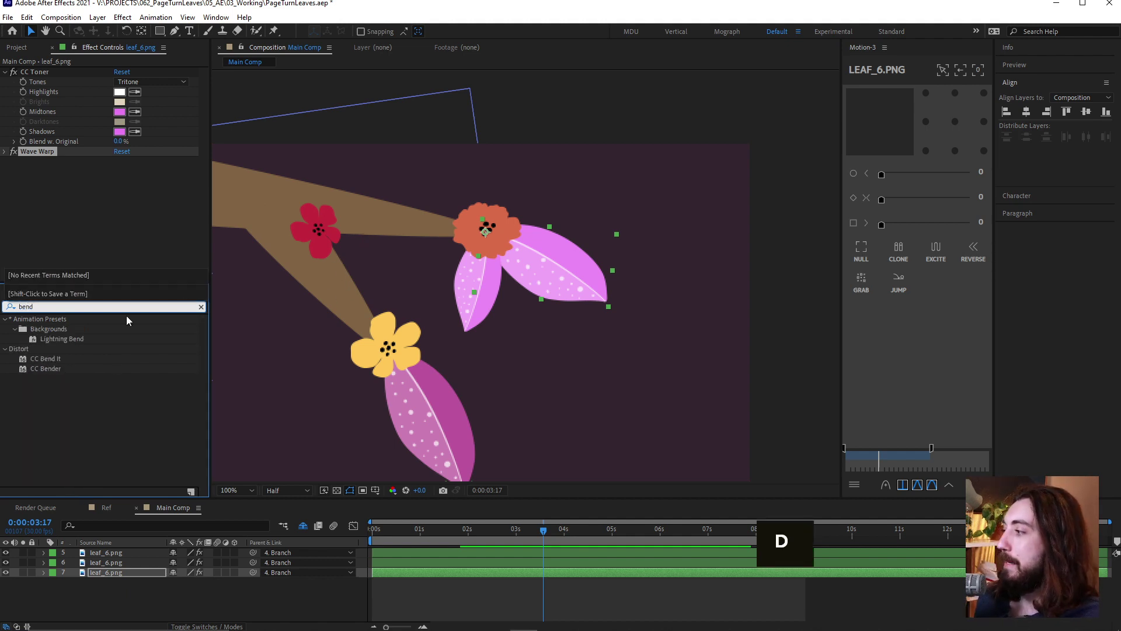
pyautogui.doubleClick(48, 356)
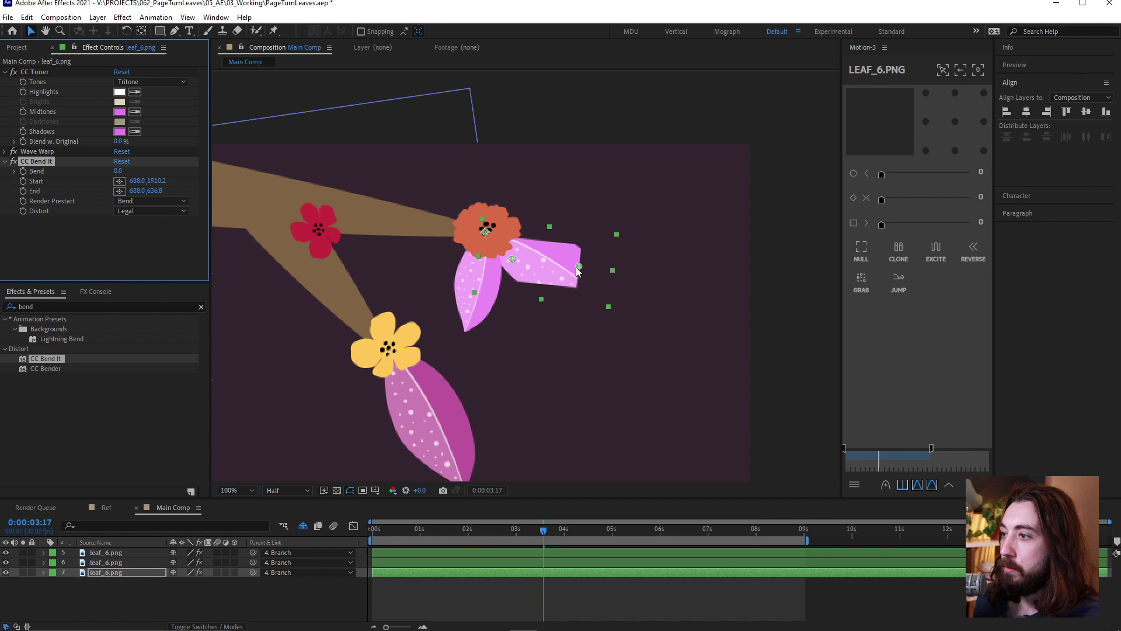
pyautogui.moveTo(576, 270); pyautogui.dragTo(575, 293)
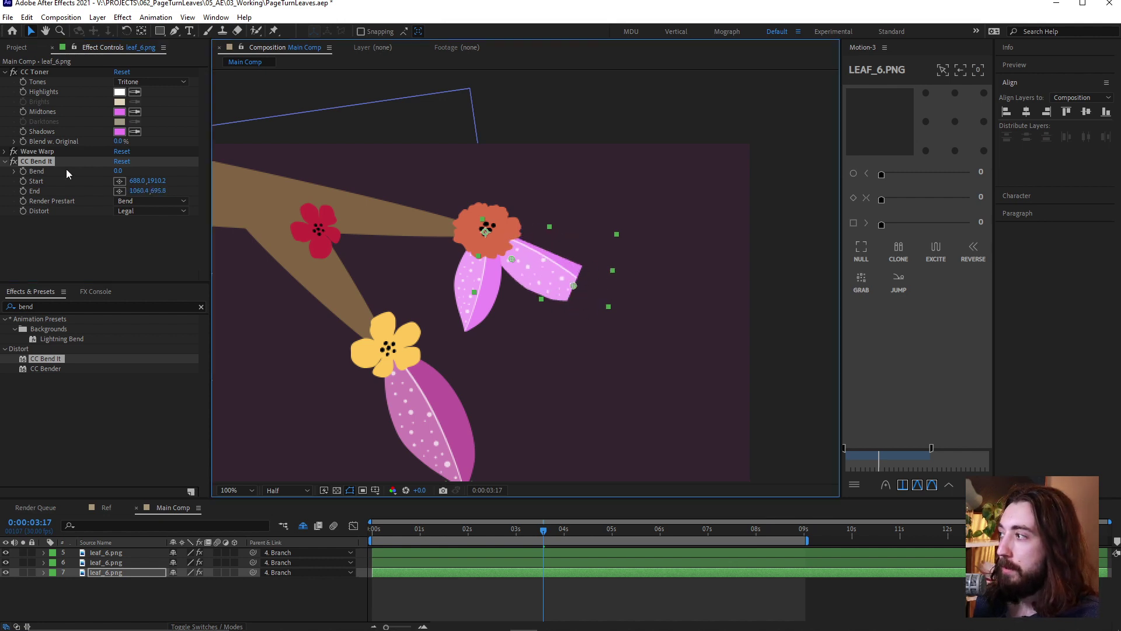
# Step: Place the bend start at the orange flower, end at the leaf tip, with Bend 13
pyautogui.click(119, 181)
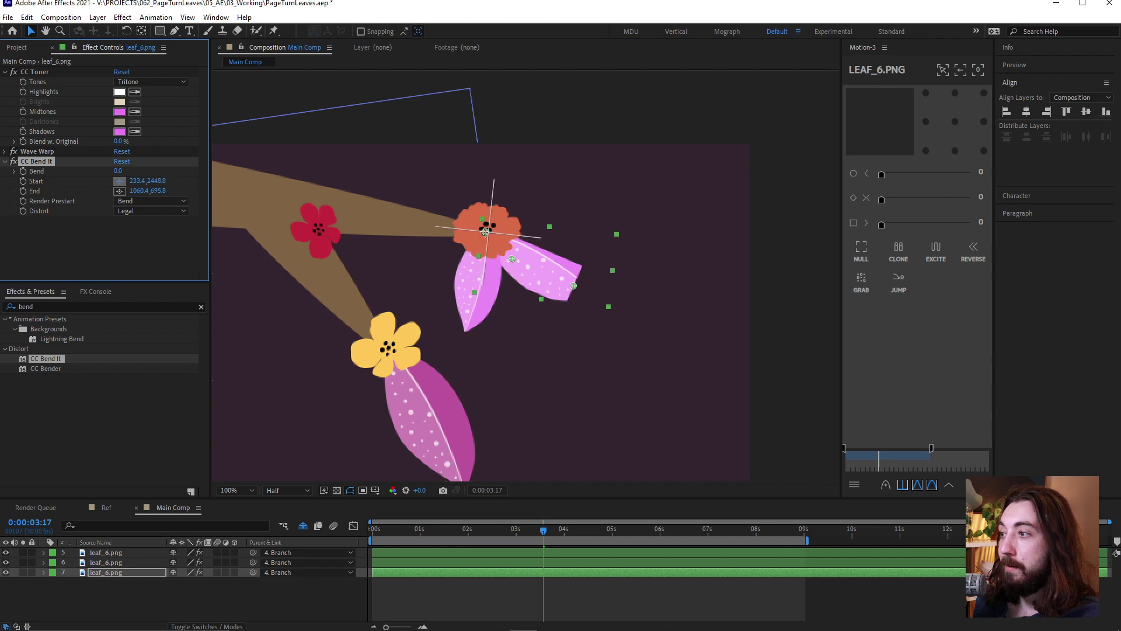
pyautogui.click(485, 231)
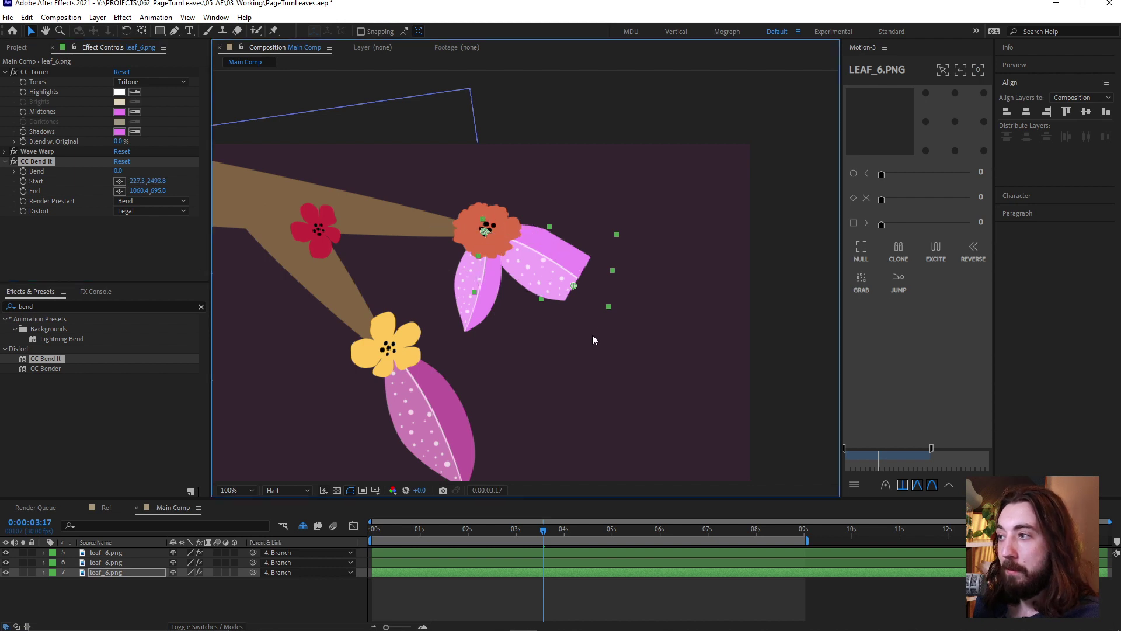
pyautogui.click(120, 191)
pyautogui.click(616, 310)
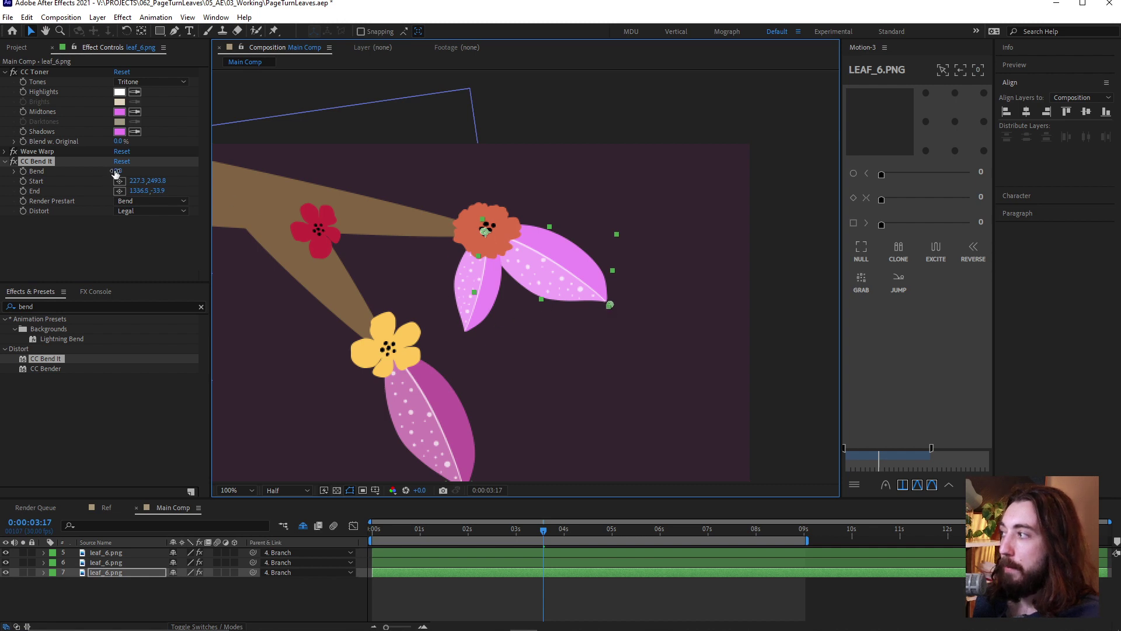
pyautogui.moveTo(115, 173)
pyautogui.mouseDown()
pyautogui.moveTo(135, 175)
pyautogui.moveTo(110, 168)
pyautogui.moveTo(120, 170)
pyautogui.mouseUp()
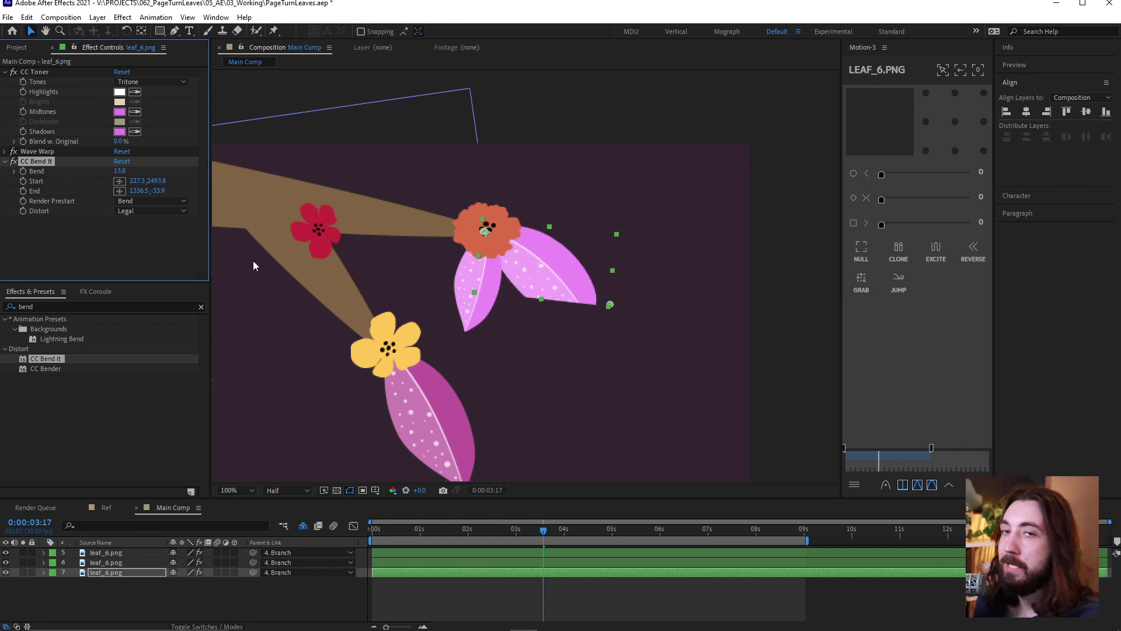
# Step: Add Grow Bounds above CC Bend It and raise it to 1339 pixels
pyautogui.click(80, 304)
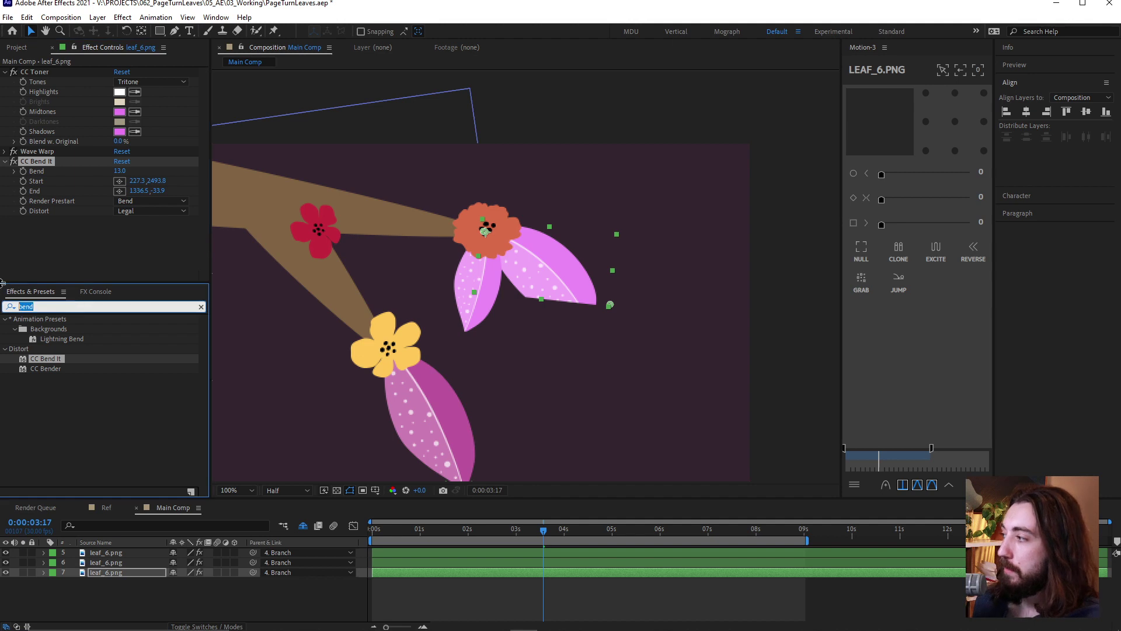
pyautogui.write('grow')
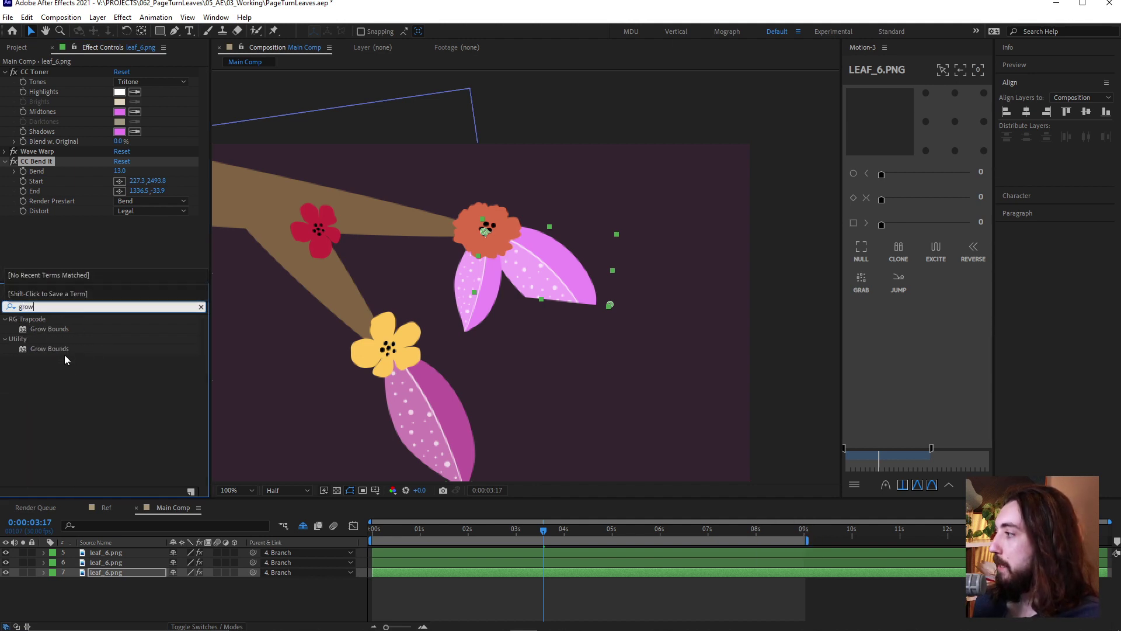
pyautogui.doubleClick(61, 349)
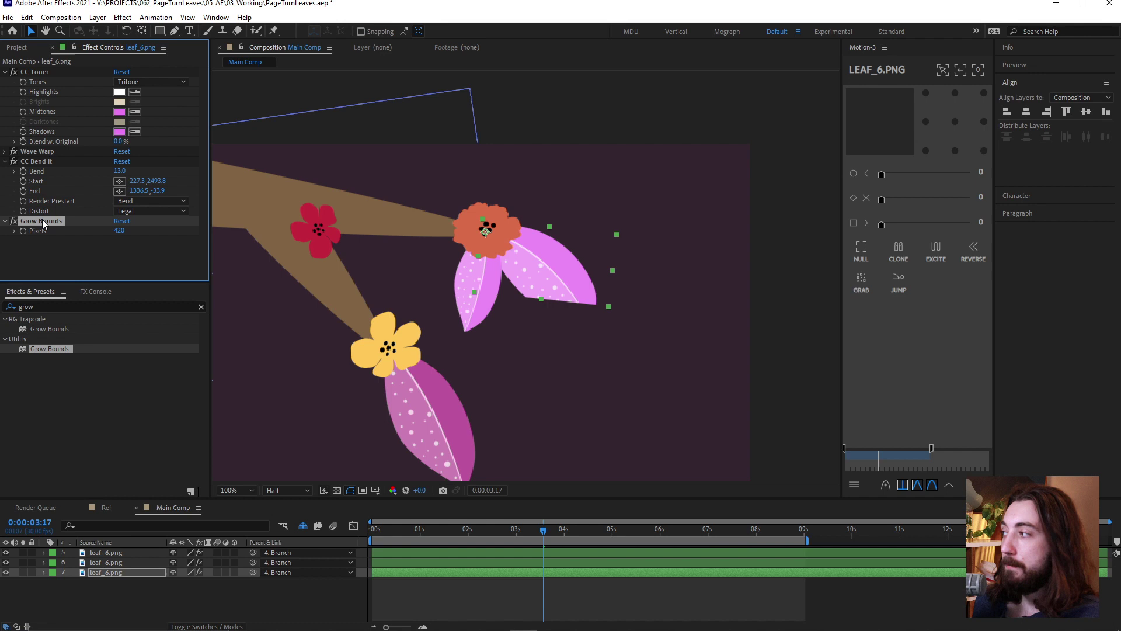
pyautogui.moveTo(42, 221); pyautogui.dragTo(147, 188)
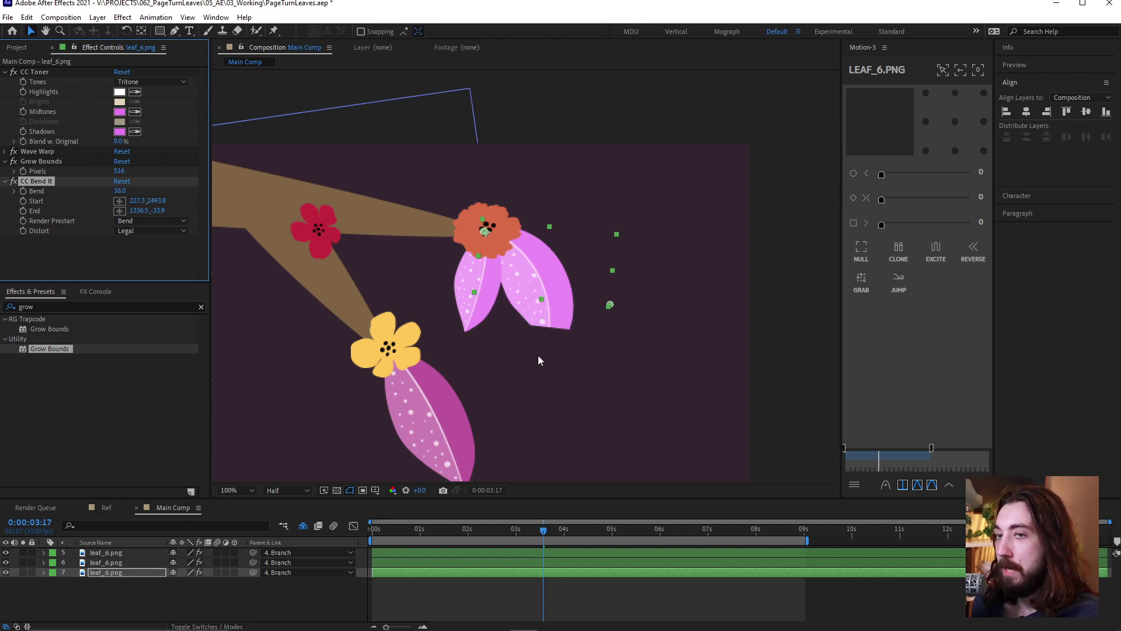
pyautogui.moveTo(122, 171); pyautogui.dragTo(118, 194)
# Step: Reset the CC Bend It Bend value to 0
pyautogui.click(24, 182)
pyautogui.hotkey('ctrl', 'z')
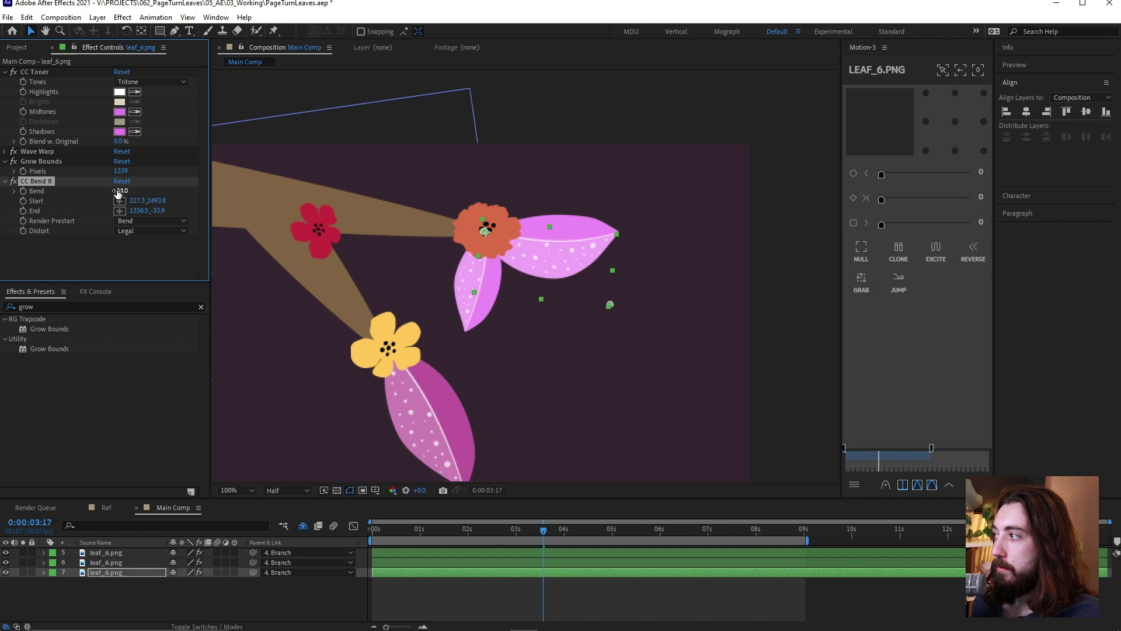
pyautogui.write('0')
pyautogui.press('Return')
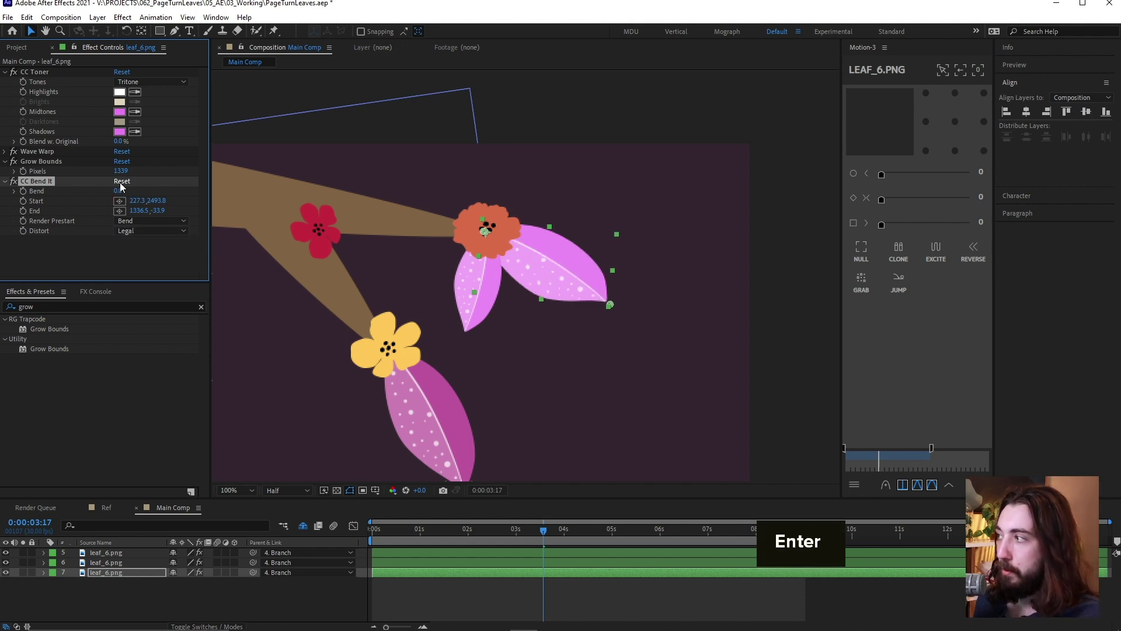
pyautogui.press('alt')
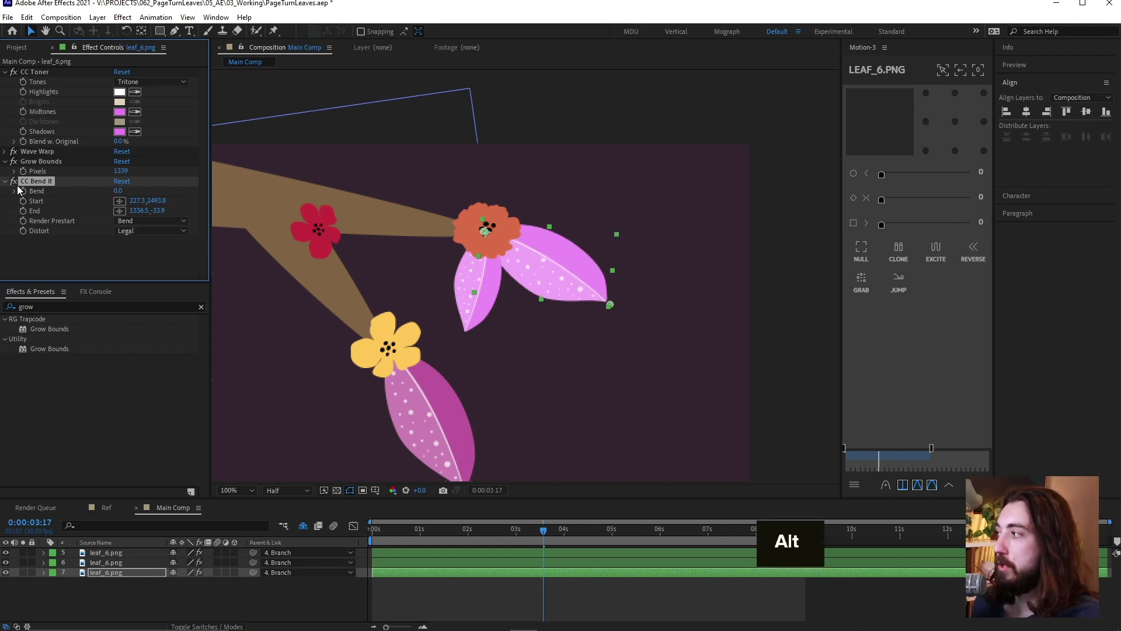
# Step: Drive the Bend property with a wiggle(.25,150) expression
pyautogui.keyDown('alt'); pyautogui.click(23, 191); pyautogui.keyUp('alt')
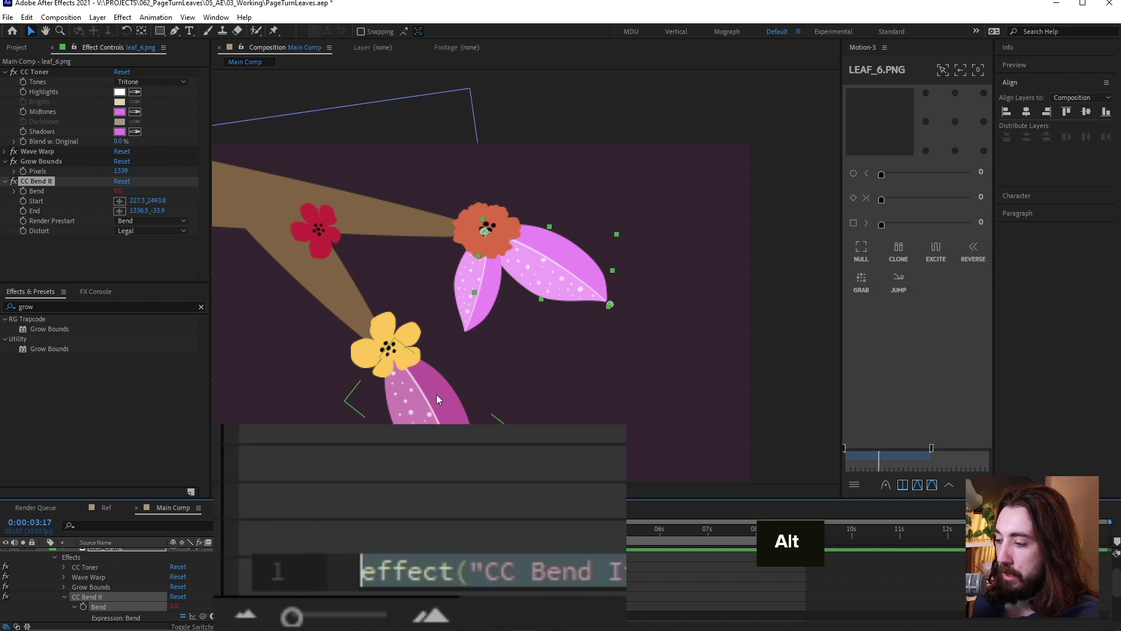
pyautogui.write('wigg')
pyautogui.press('Return')
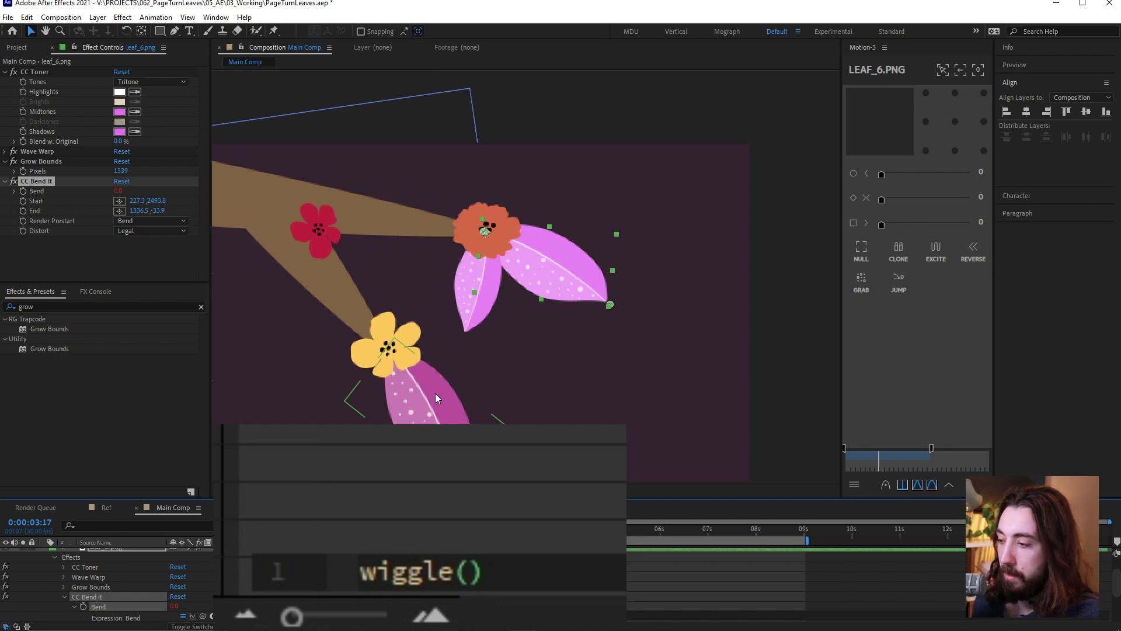
pyautogui.write('.')
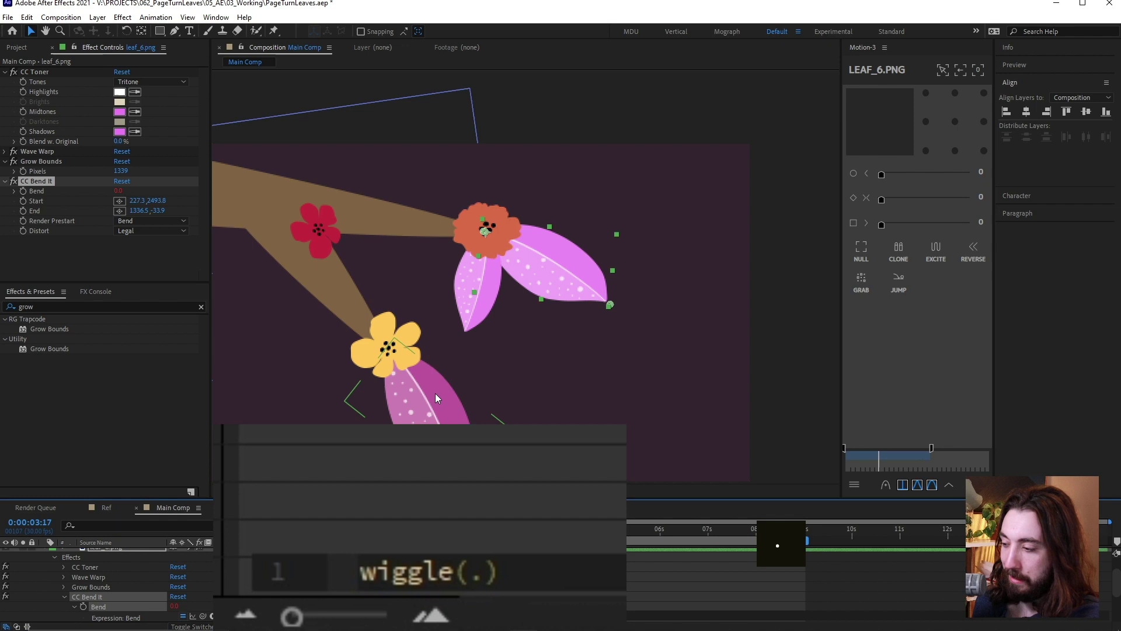
pyautogui.write('25,')
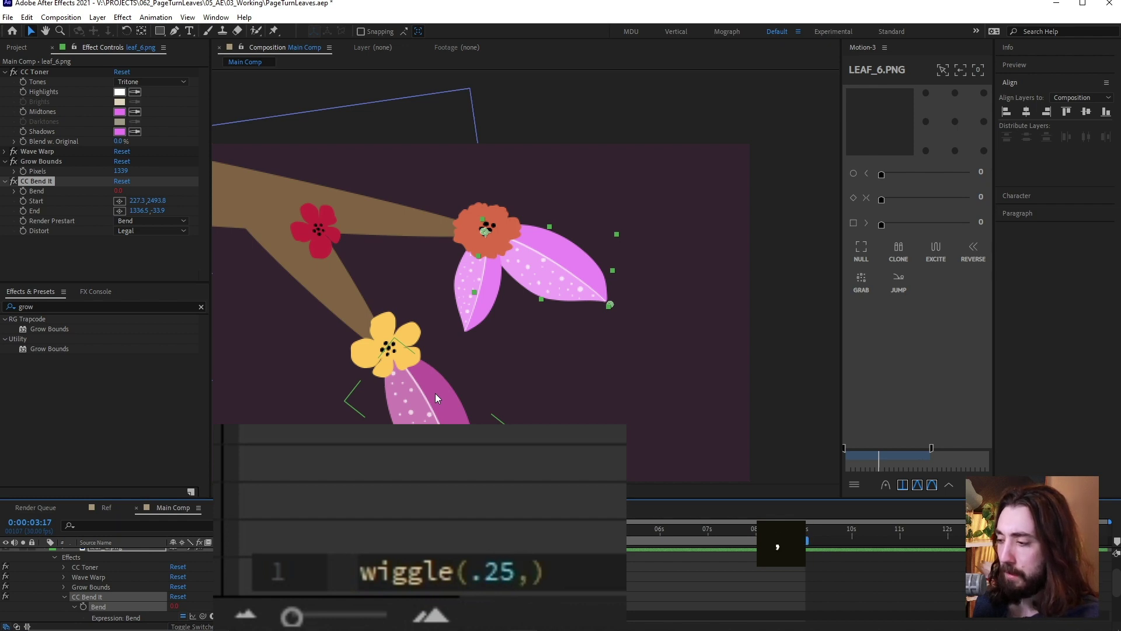
pyautogui.write('150')
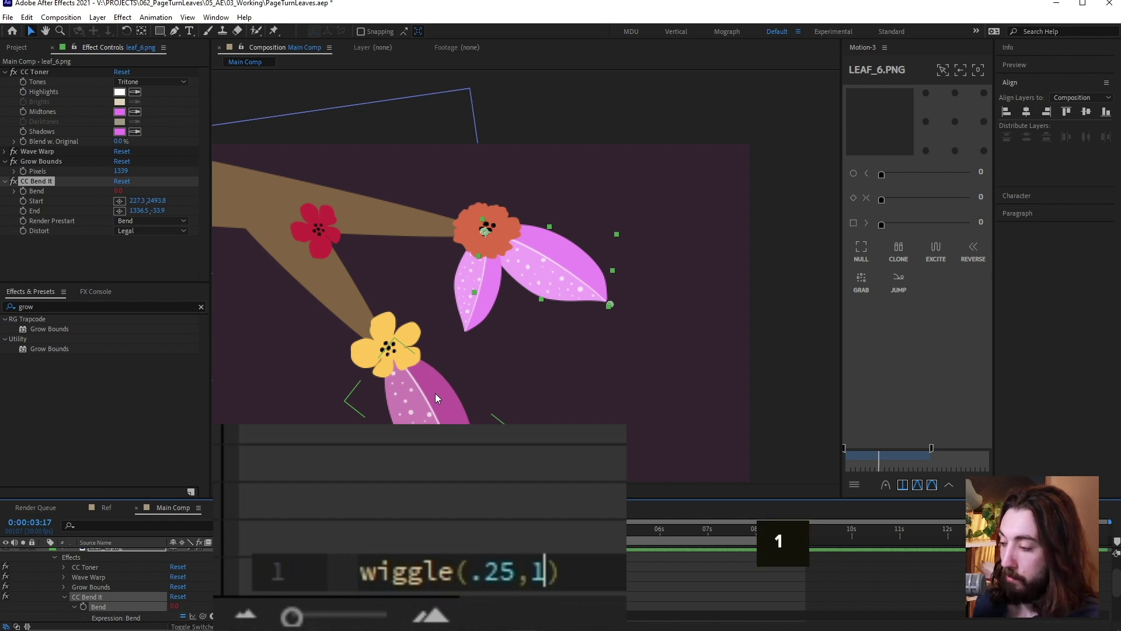
pyautogui.press('KP_Enter')
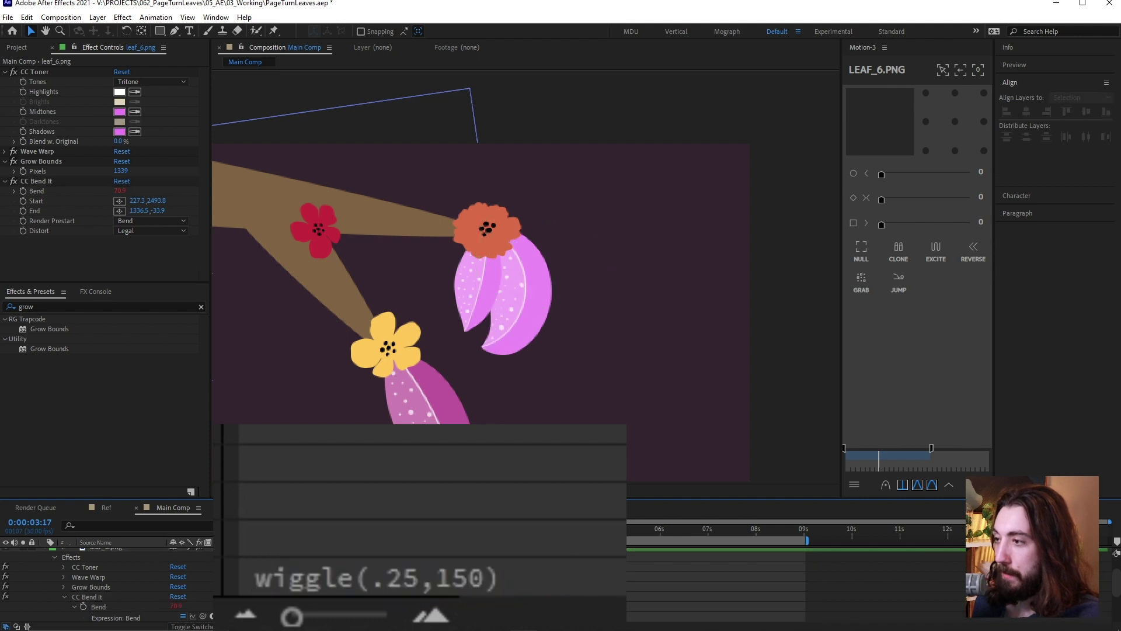
# Step: Lower the wiggle amplitude from 150 to 35 and preview the gentler sway
pyautogui.click(490, 574)
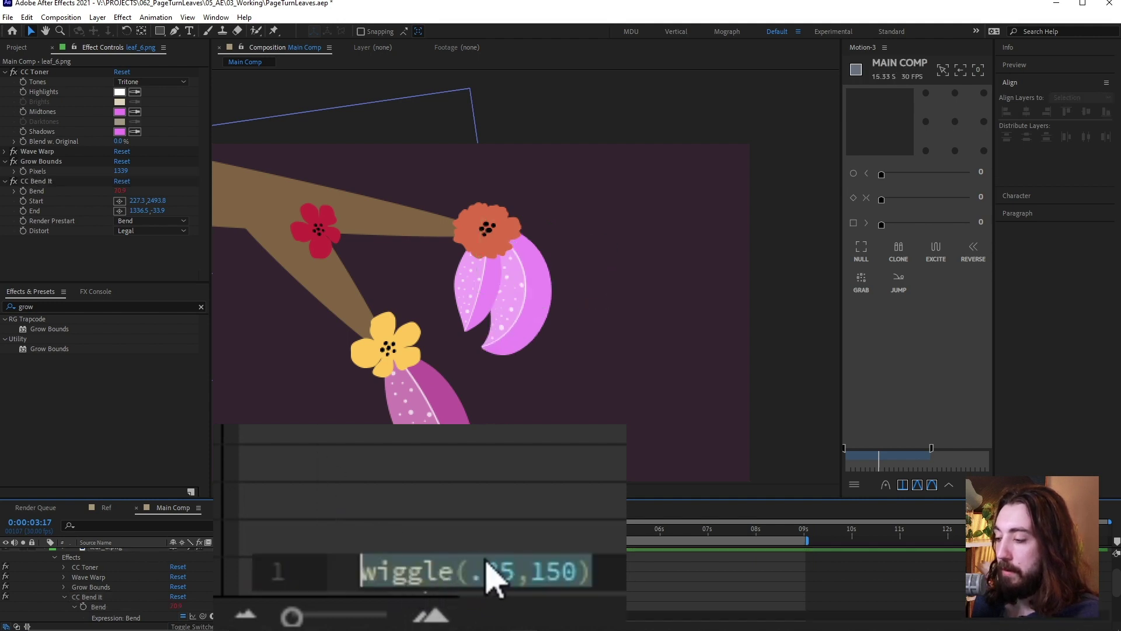
pyautogui.click(483, 572)
pyautogui.doubleClick(533, 570)
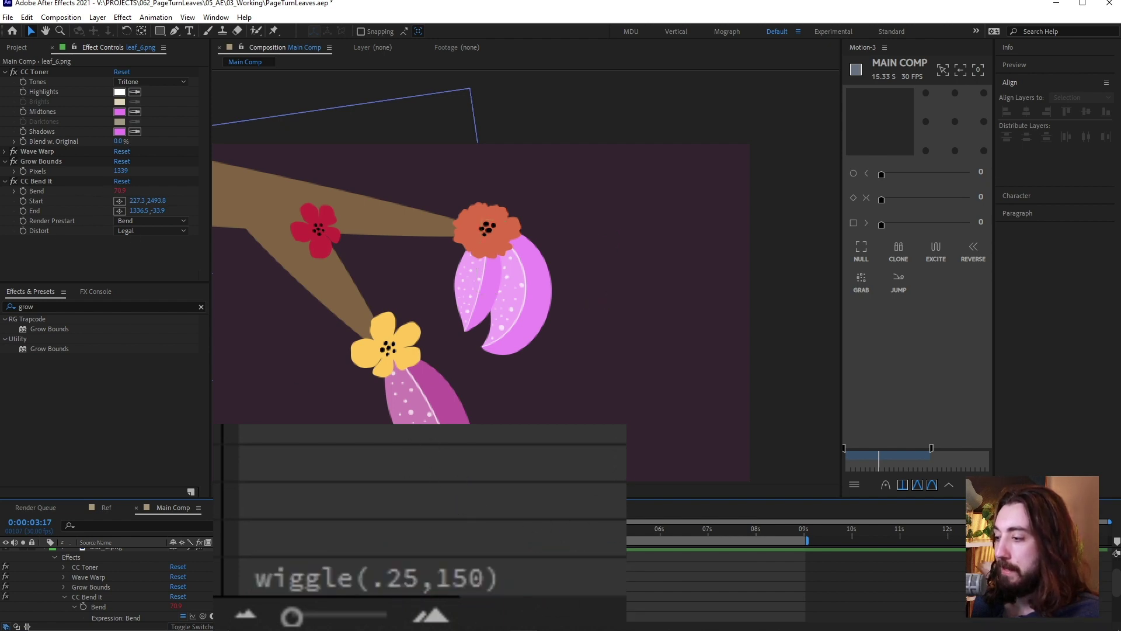
pyautogui.press('space')
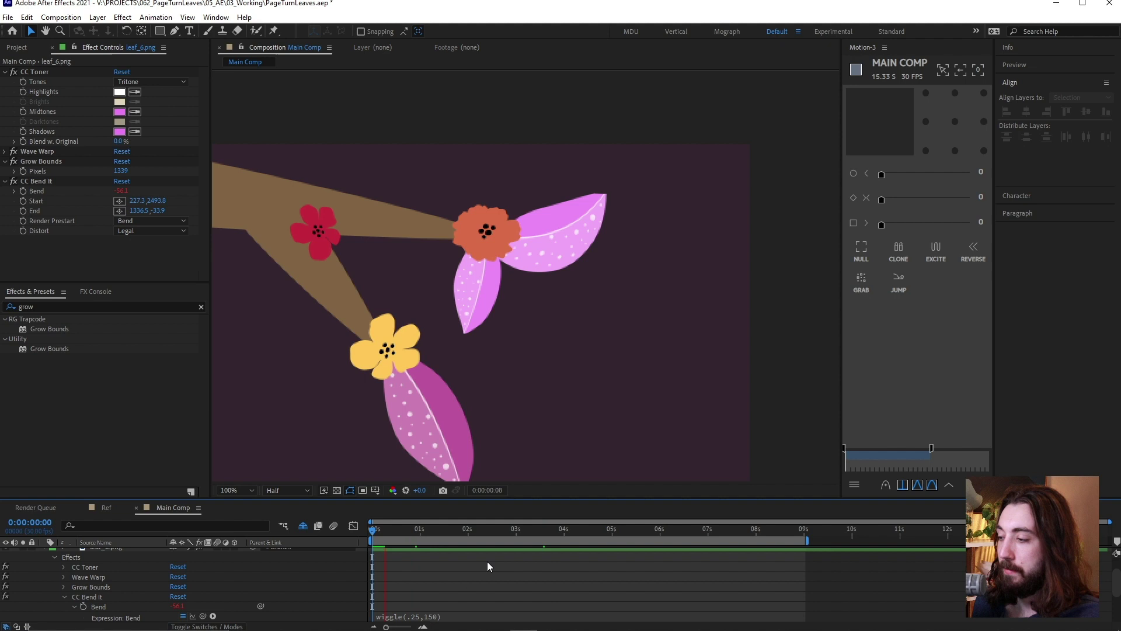
pyautogui.hotkey('shift', 'space')
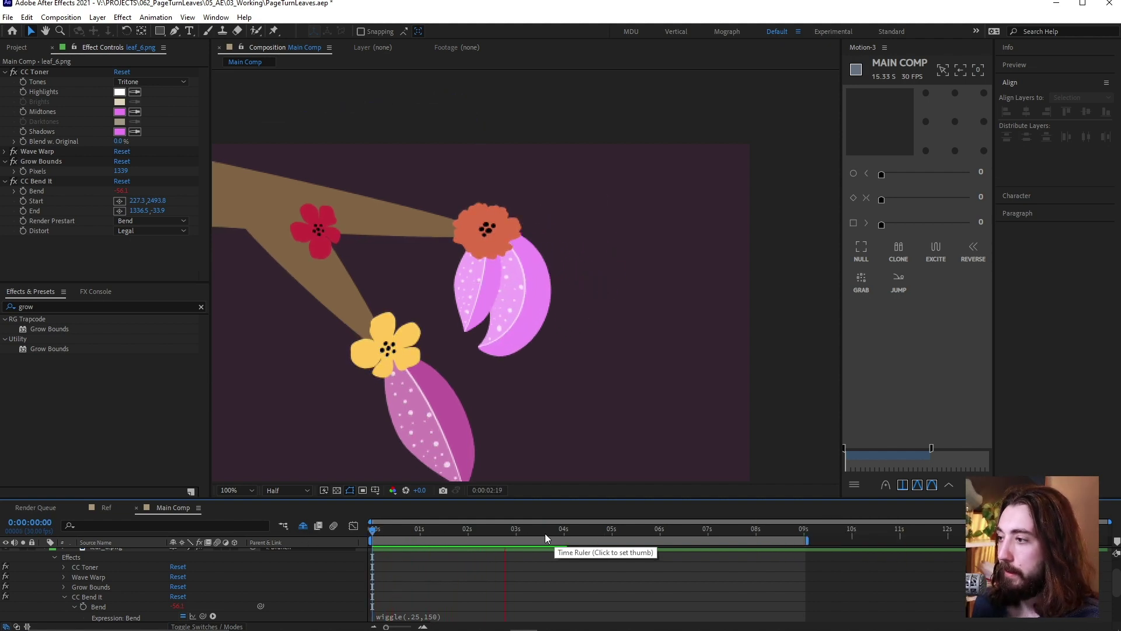
pyautogui.press('space')
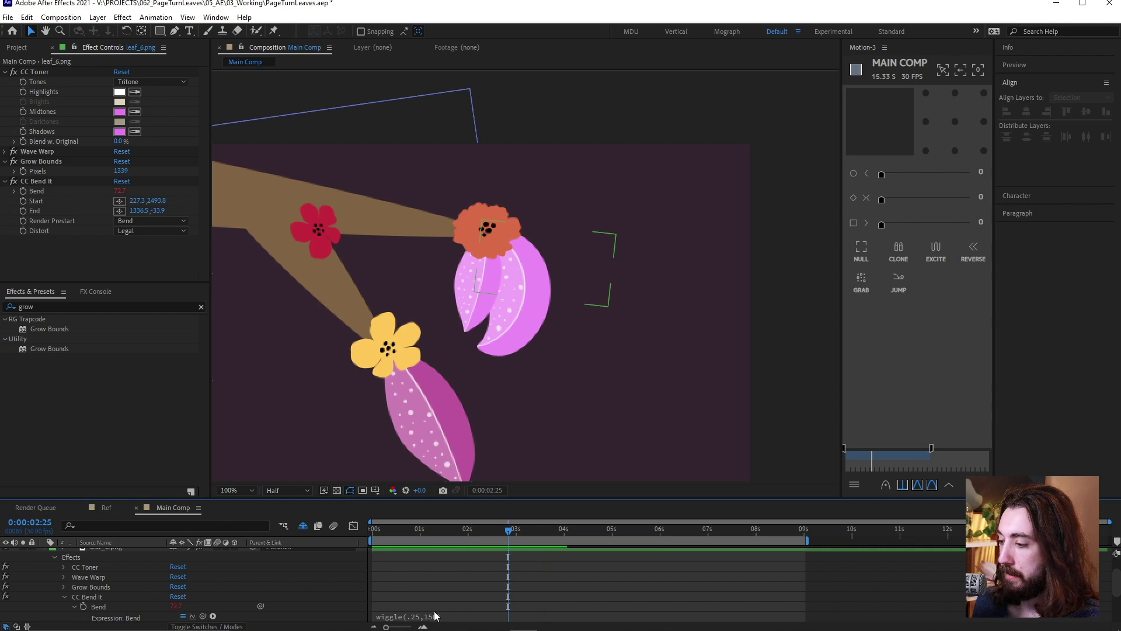
pyautogui.click(435, 618)
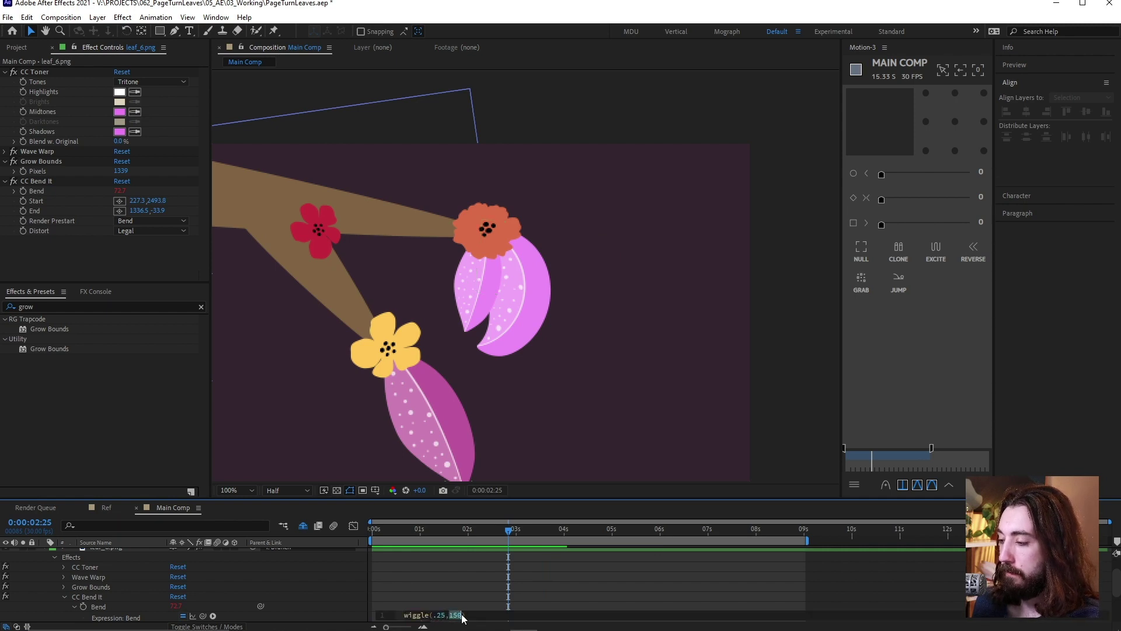
pyautogui.write('35')
pyautogui.click(449, 540)
pyautogui.hotkey('shift', 'space')
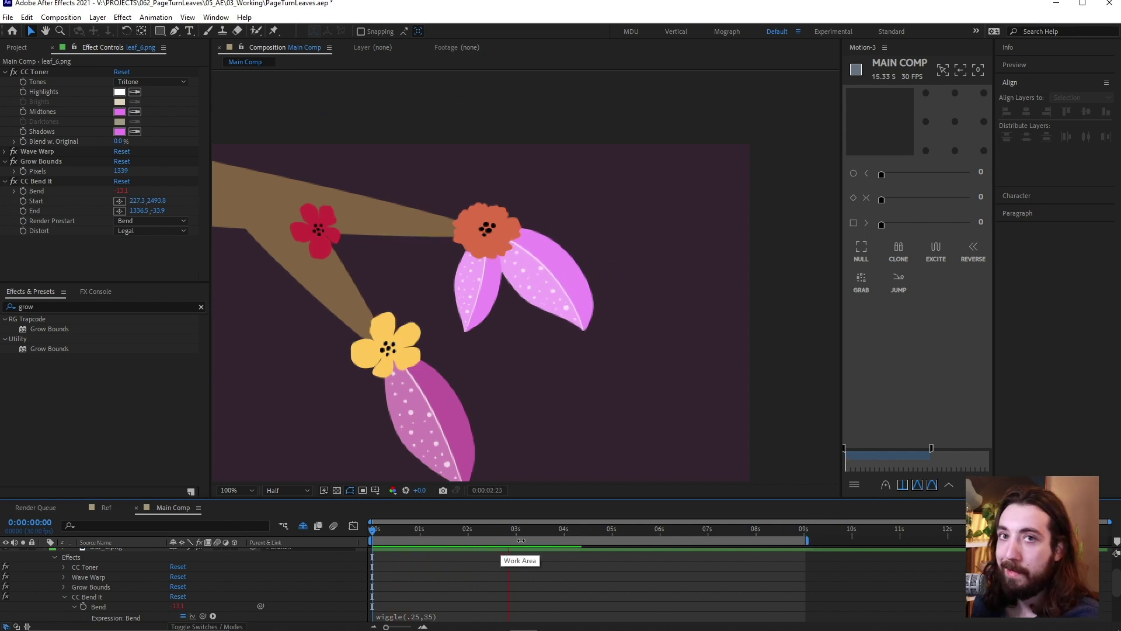
# Step: Copy Wave Warp, Grow Bounds and CC Bend It onto another pink leaf layer
pyautogui.press('space')
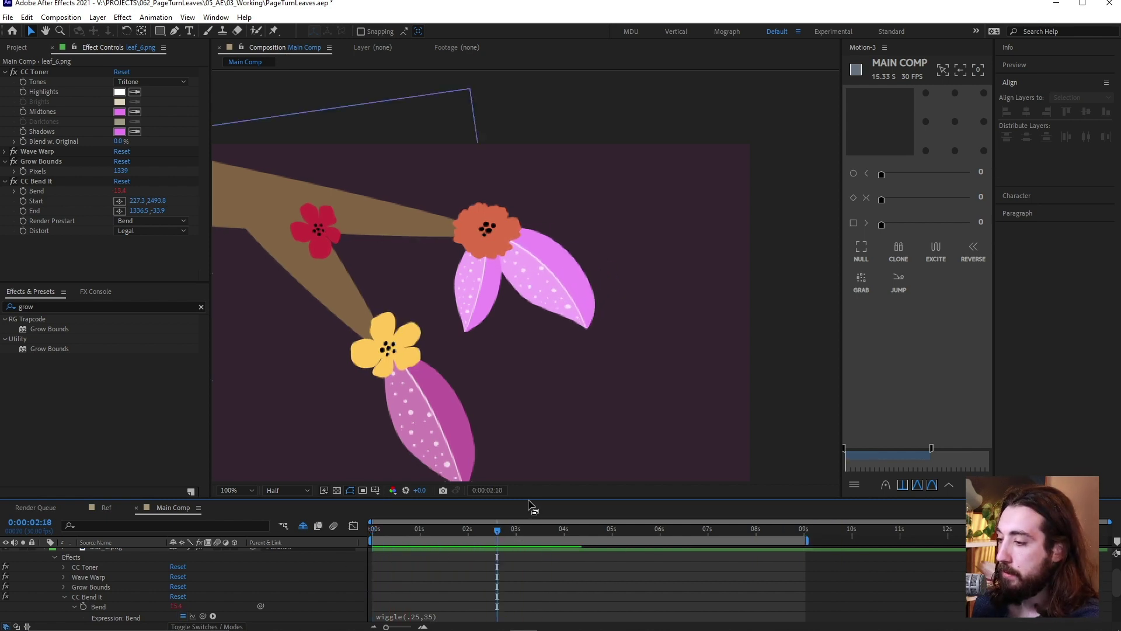
pyautogui.moveTo(530, 497); pyautogui.dragTo(530, 478)
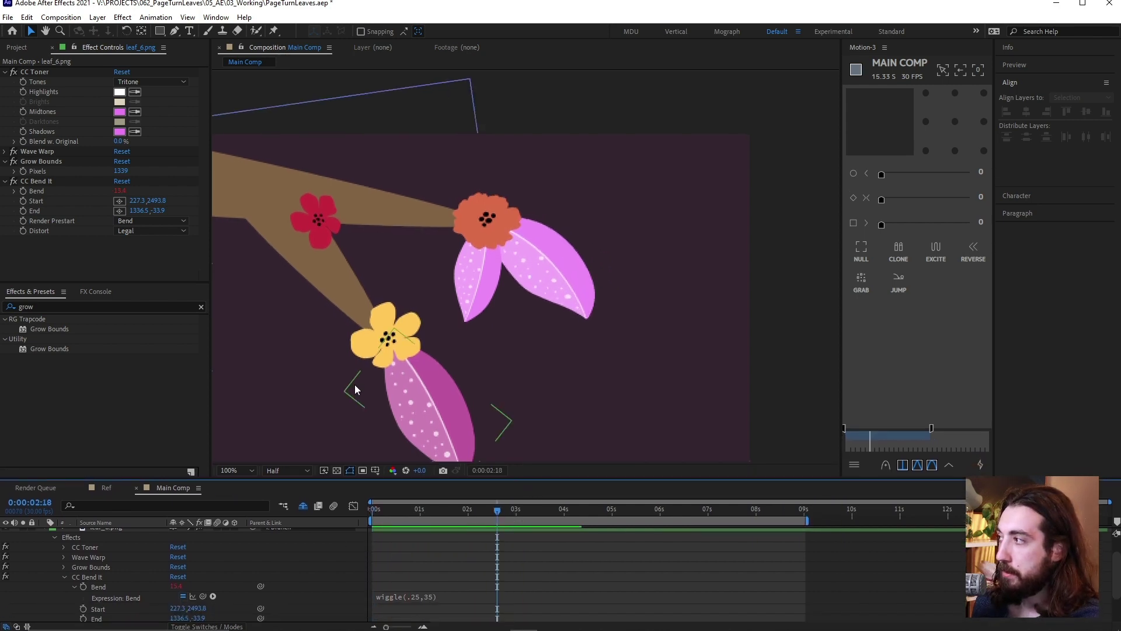
pyautogui.click(34, 152)
pyautogui.keyDown('shift'); pyautogui.click(47, 181); pyautogui.keyUp('shift')
pyautogui.hotkey('ctrl', 'c')
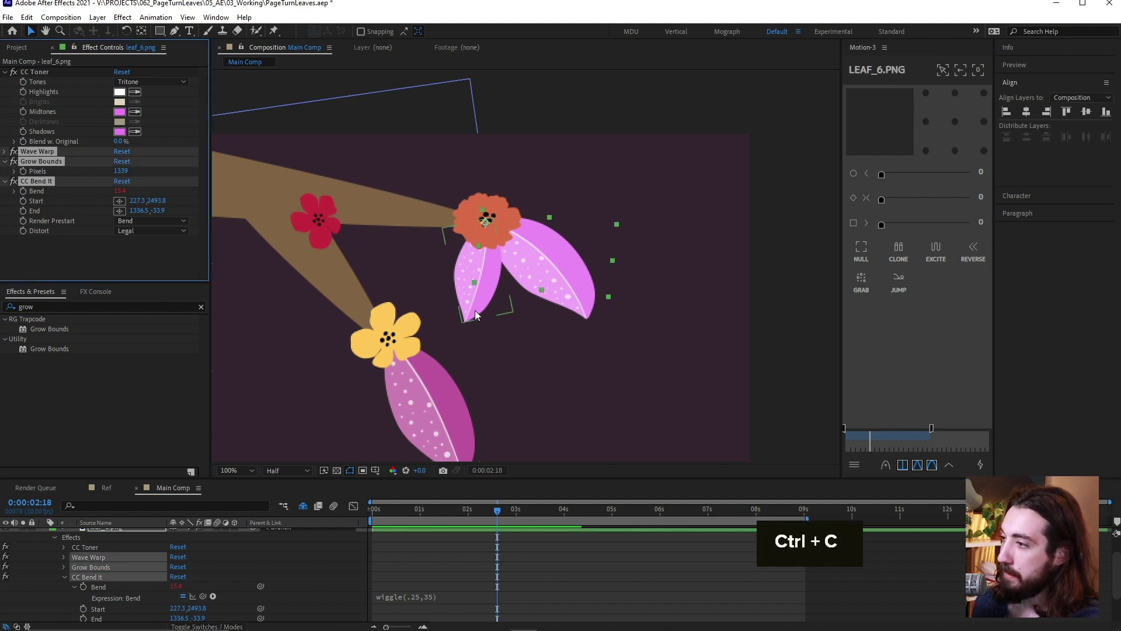
pyautogui.click(527, 448)
pyautogui.hotkey('ctrl', 'v')
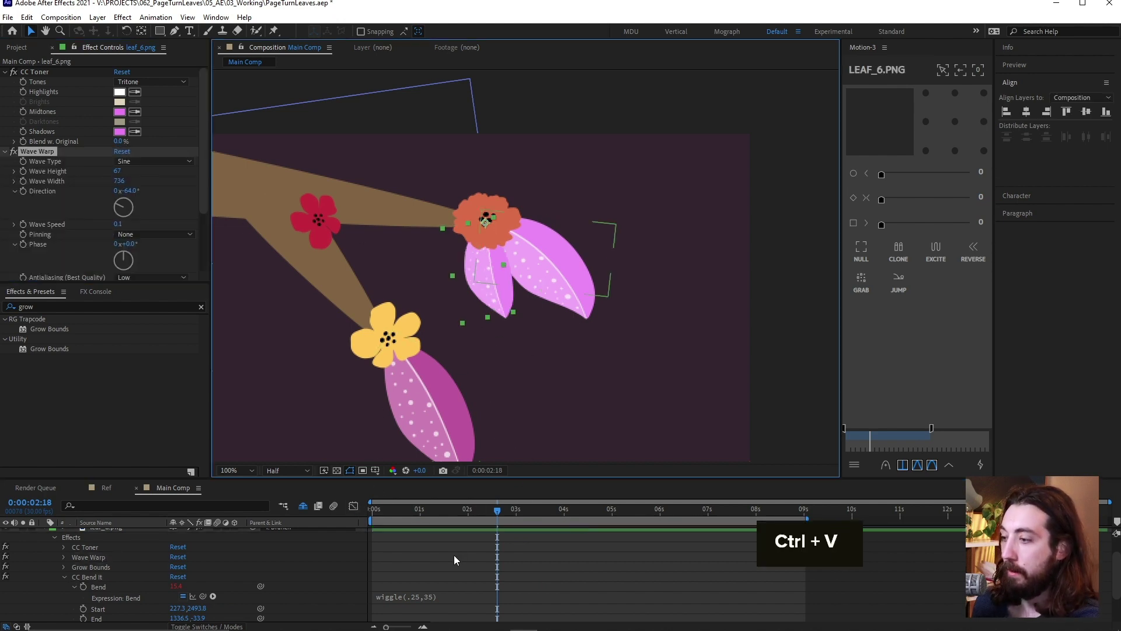
# Step: Collapse the effects, return to the start, and preview the swaying leaves
pyautogui.moveTo(386, 513); pyautogui.dragTo(307, 517)
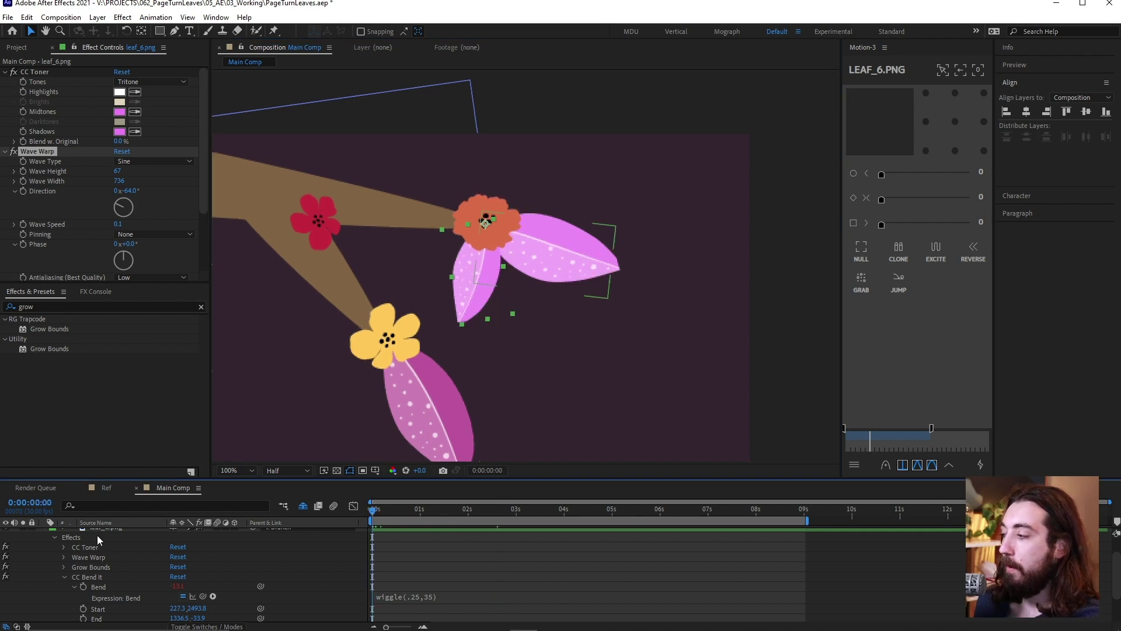
pyautogui.scroll(2, 34, 542)
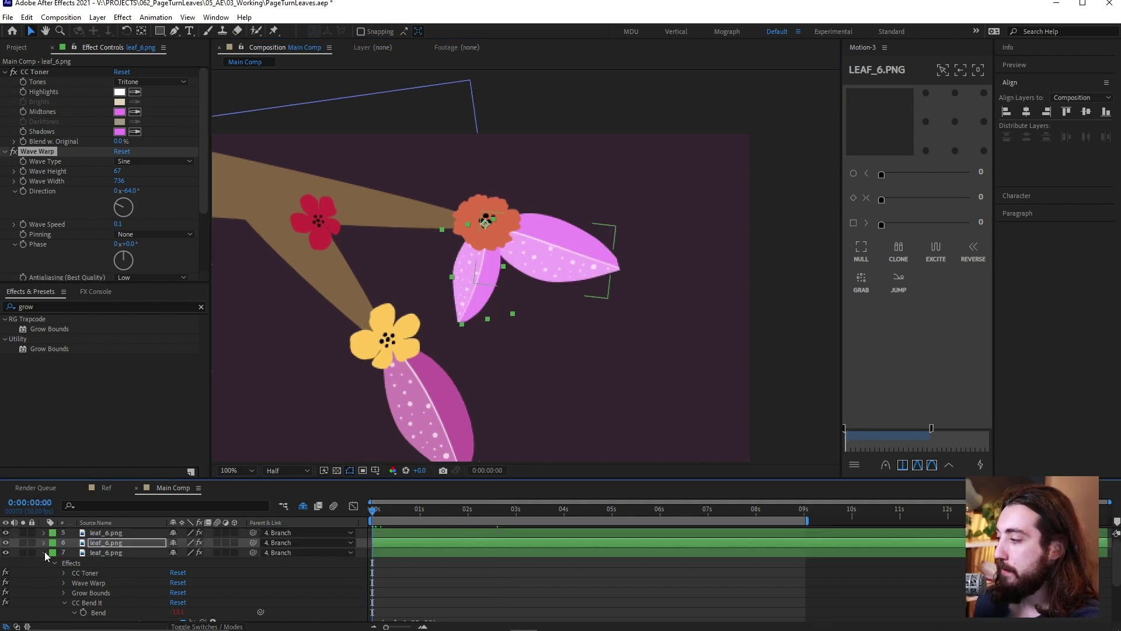
pyautogui.click(45, 554)
pyautogui.click(446, 574)
pyautogui.press('space')
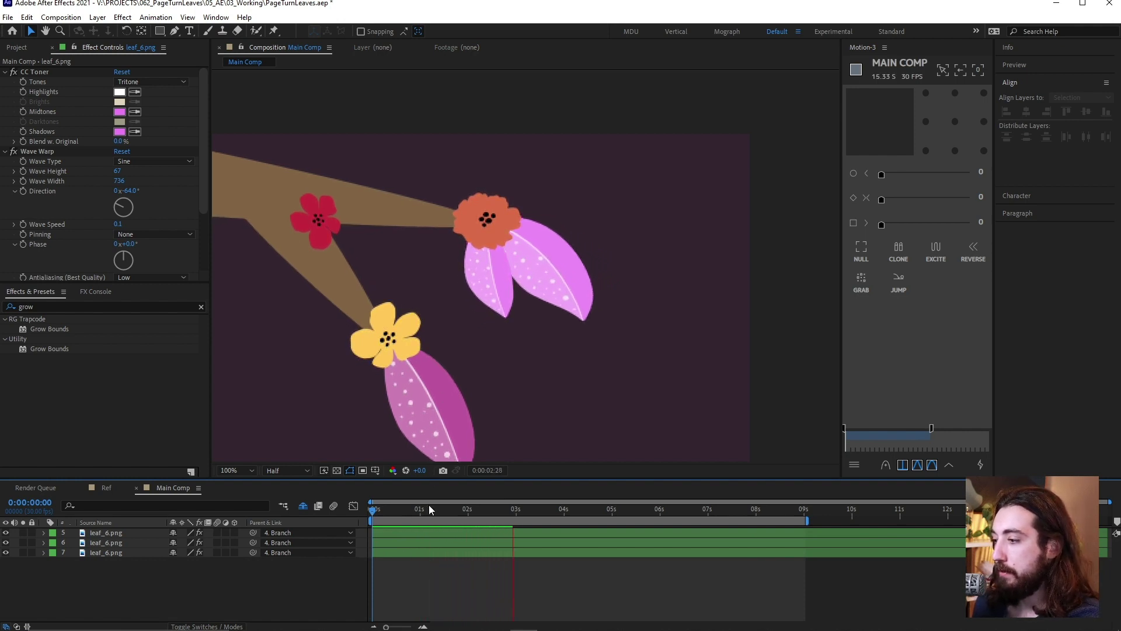
# Step: Toggle the upper leaves' effects off and on to compare, then preview and stop
pyautogui.click(209, 537)
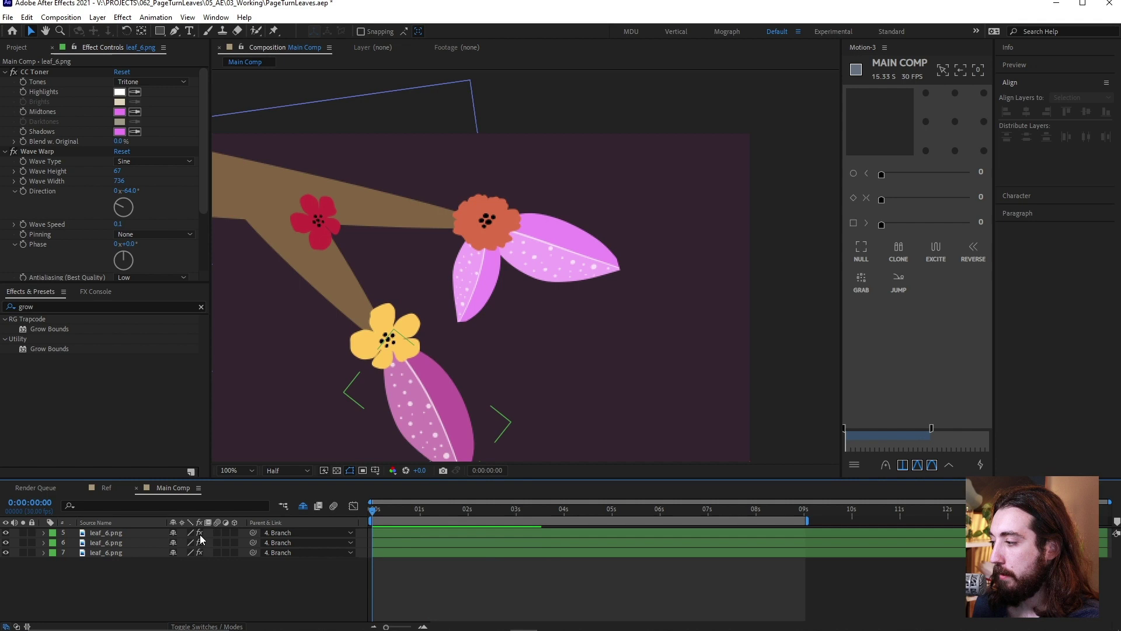
pyautogui.click(198, 533)
pyautogui.click(198, 533)
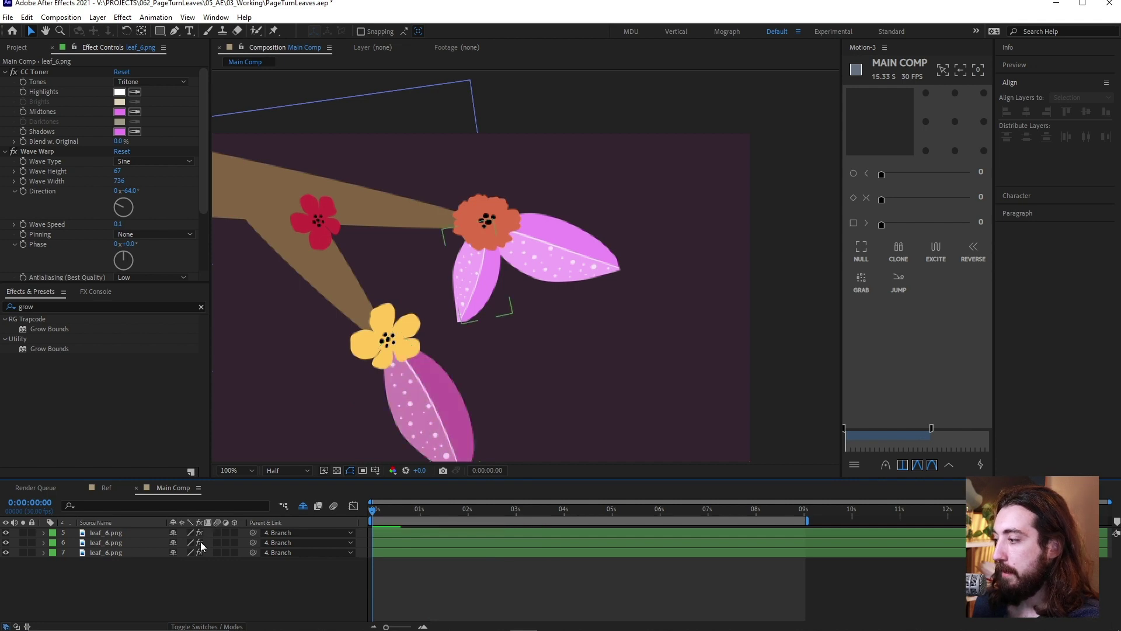
pyautogui.moveTo(200, 543); pyautogui.dragTo(199, 553)
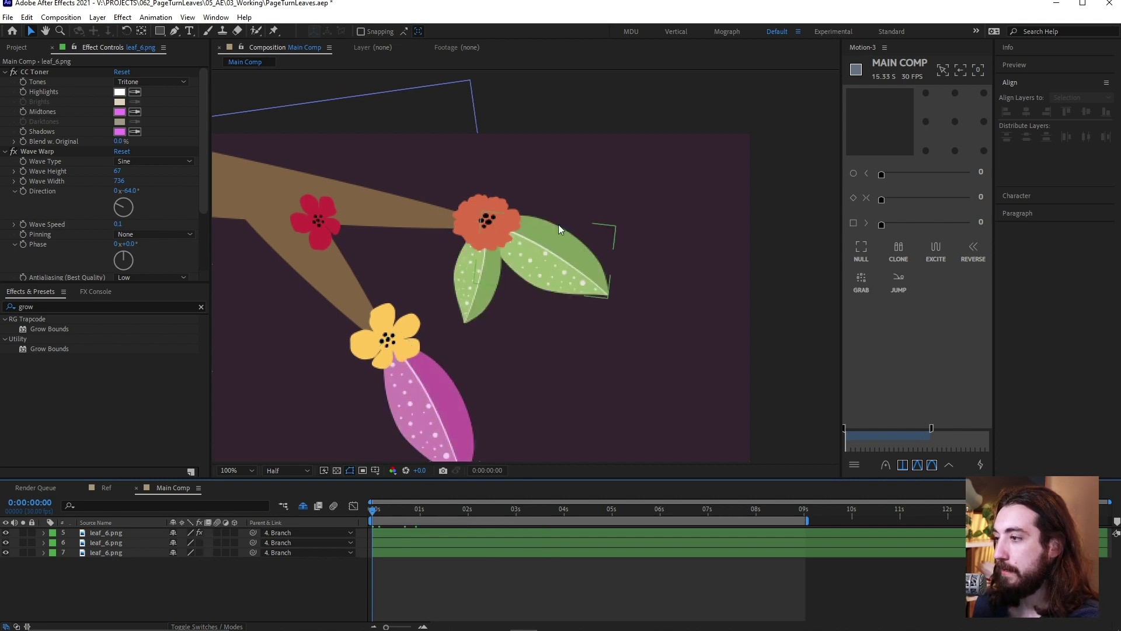
pyautogui.press('space')
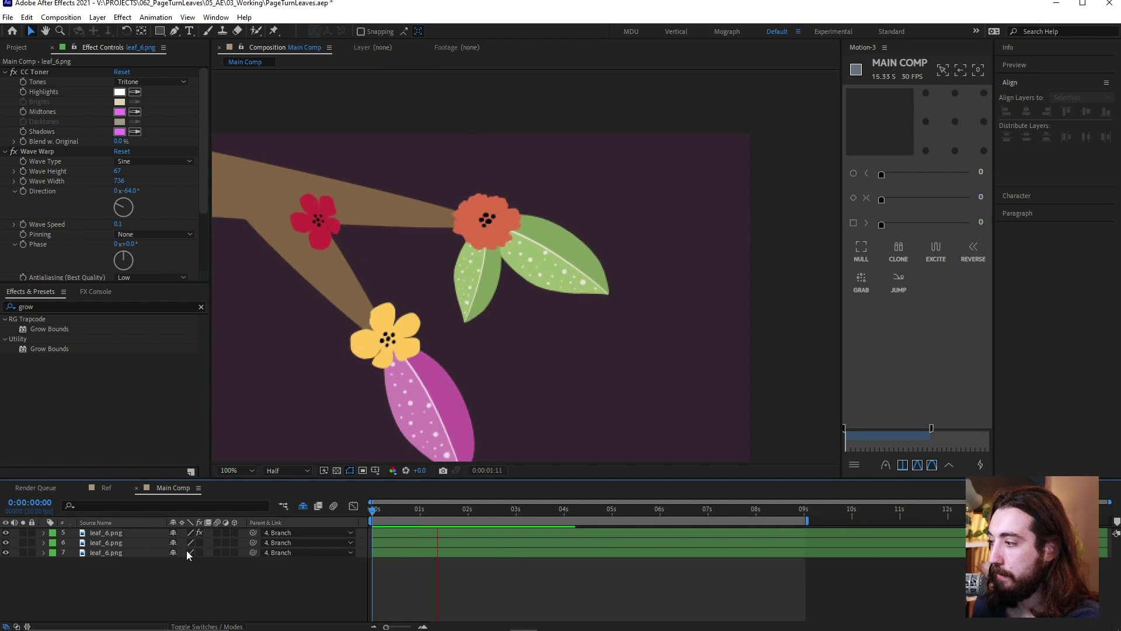
pyautogui.moveTo(198, 543); pyautogui.dragTo(198, 552)
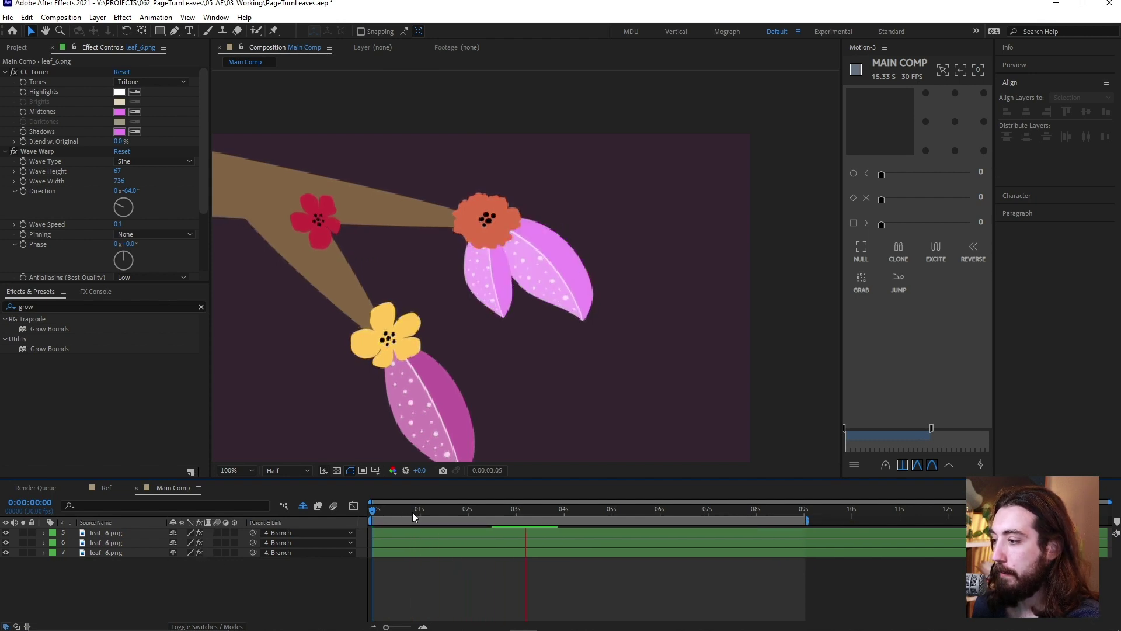
pyautogui.press('space')
pyautogui.press('space')
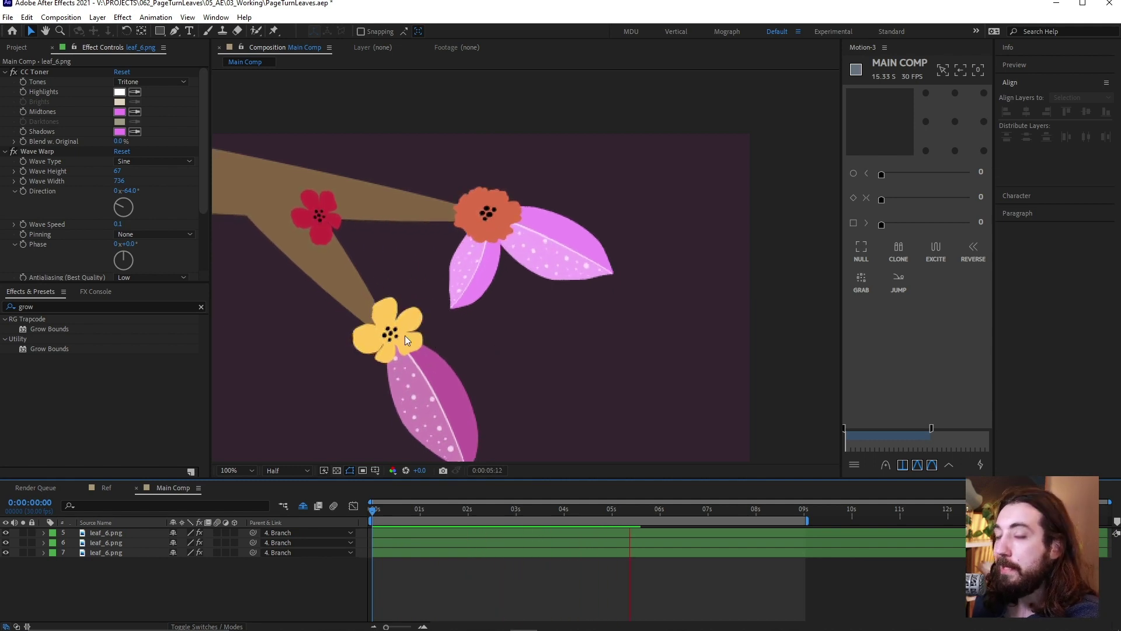
pyautogui.press('space')
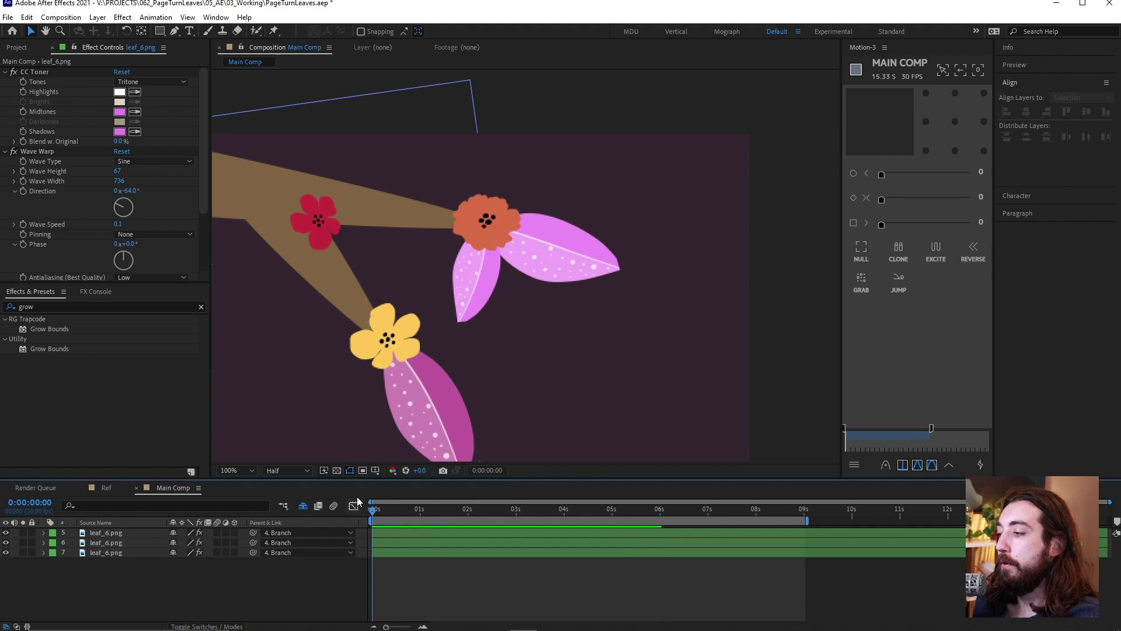
# Step: Centre the lower pink leaf's anchor point
pyautogui.moveTo(610, 407); pyautogui.dragTo(672, 310)
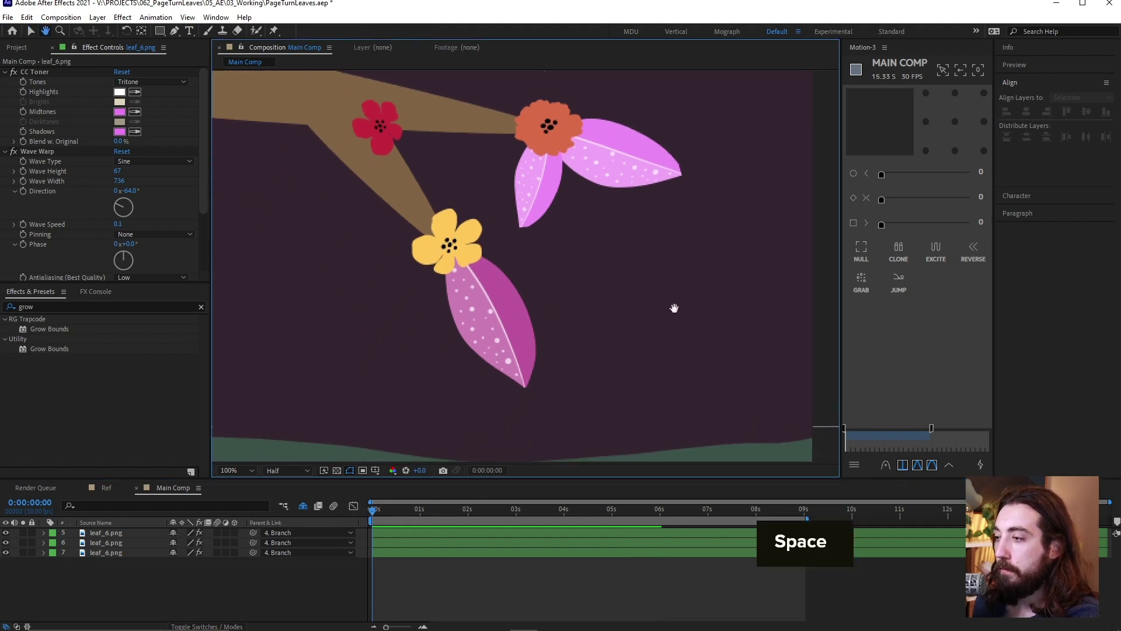
pyautogui.click(503, 322)
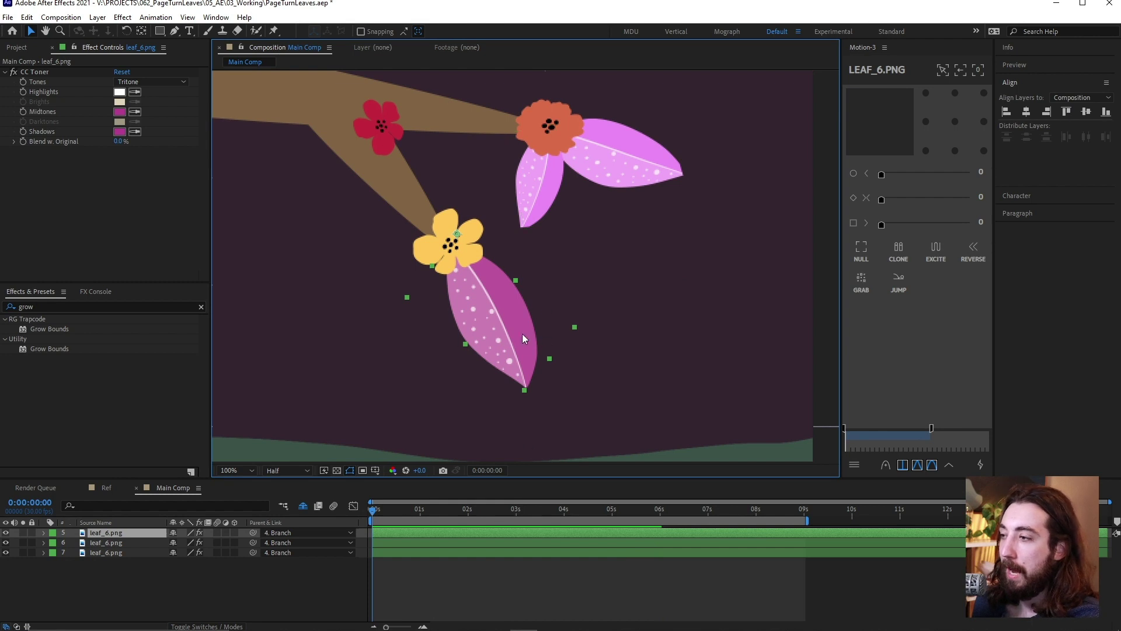
pyautogui.click(955, 121)
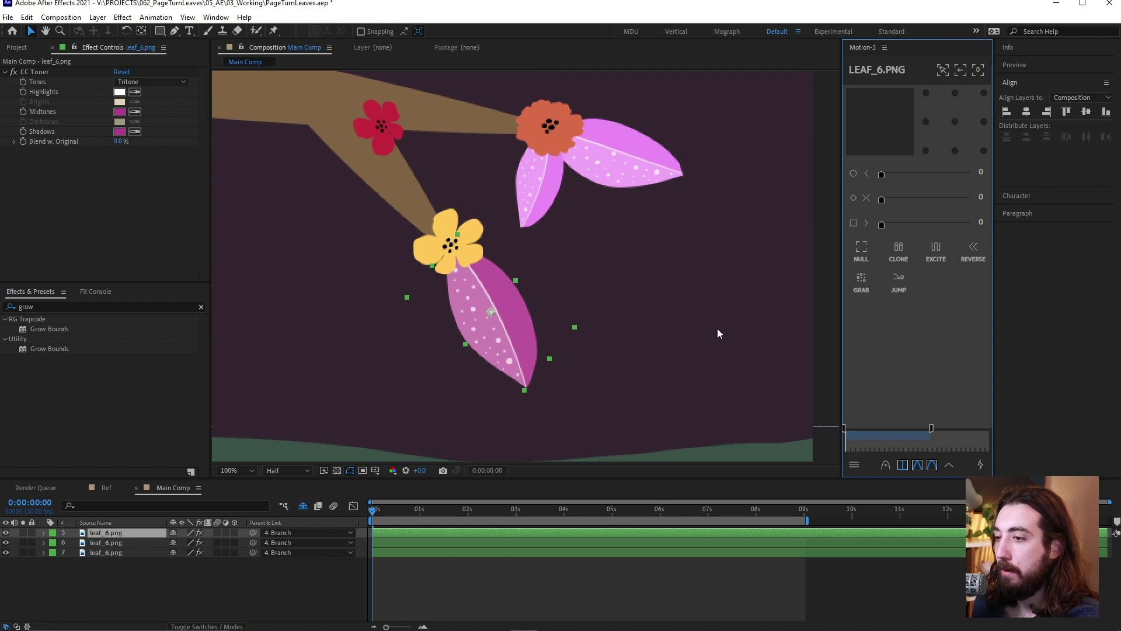
# Step: Add a null object, Null 2, at the middle of the lower leaf
pyautogui.click(863, 257)
pyautogui.hotkey('ctrl', 'z')
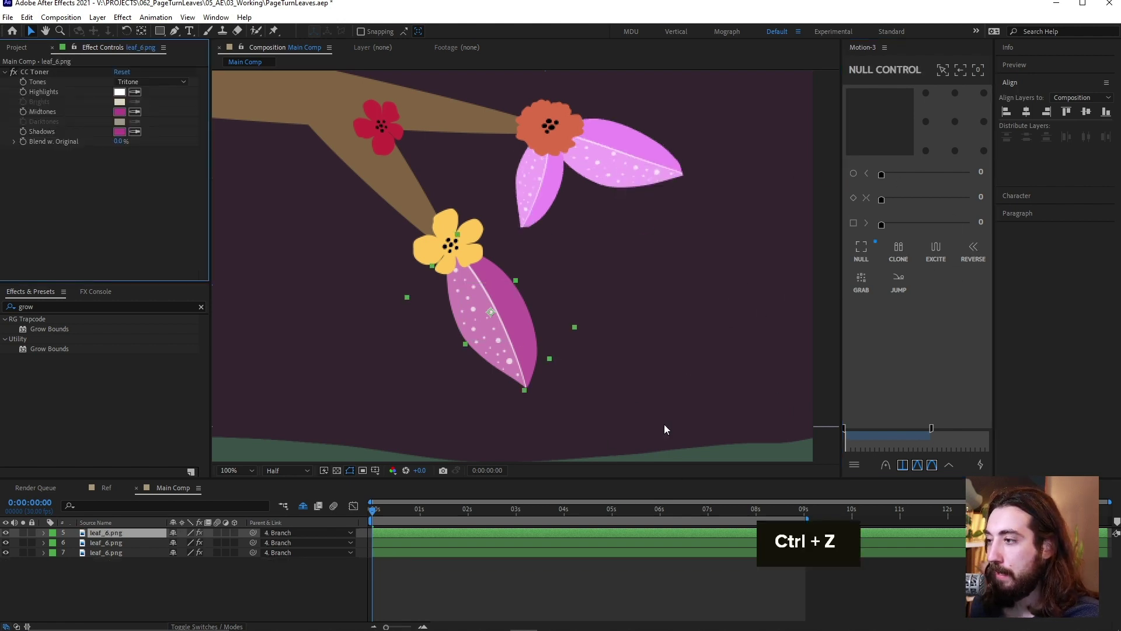
pyautogui.click(574, 597)
pyautogui.rightClick(550, 577)
pyautogui.moveTo(613, 450)
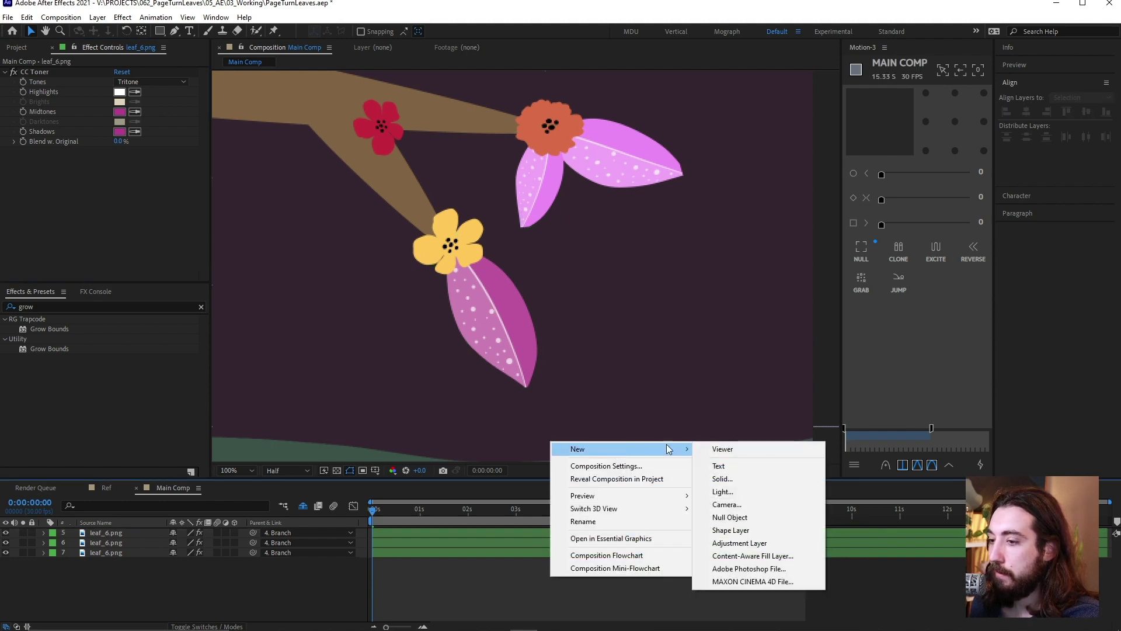
pyautogui.click(789, 517)
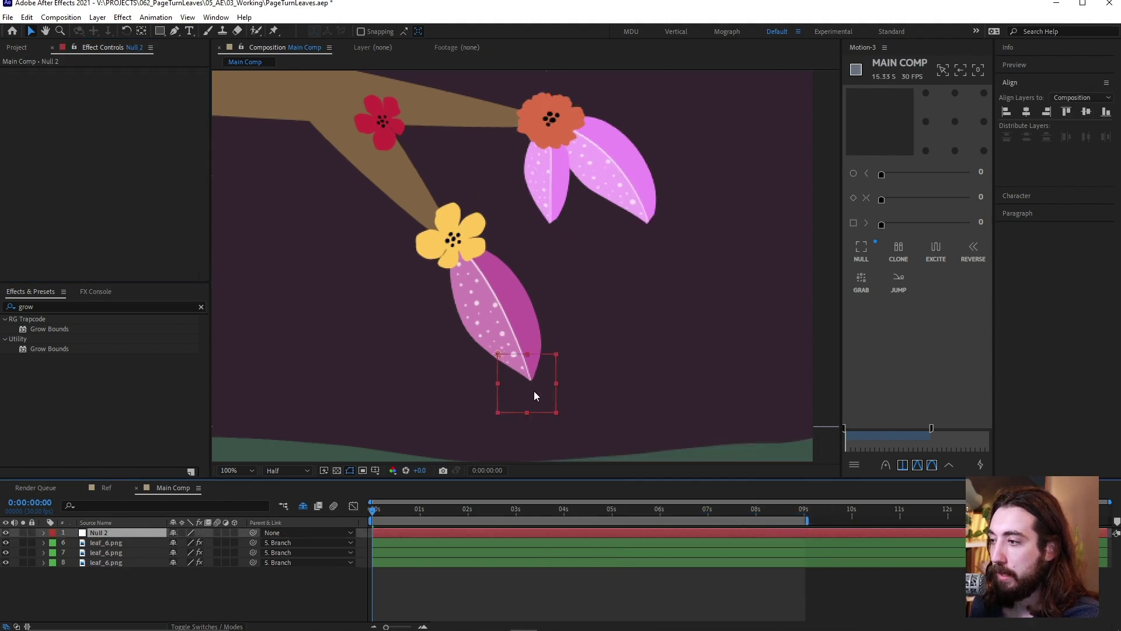
pyautogui.moveTo(534, 395); pyautogui.dragTo(534, 348)
# Step: Parent the lower leaf_6.png layer to Null 2
pyautogui.click(106, 542)
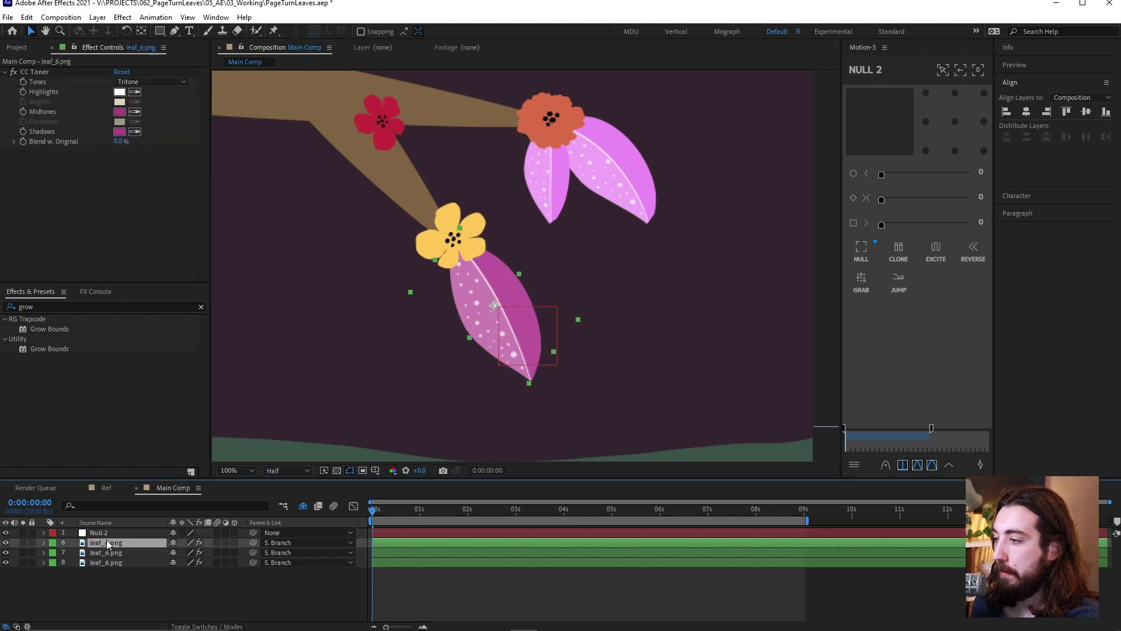
pyautogui.moveTo(253, 542); pyautogui.dragTo(117, 535)
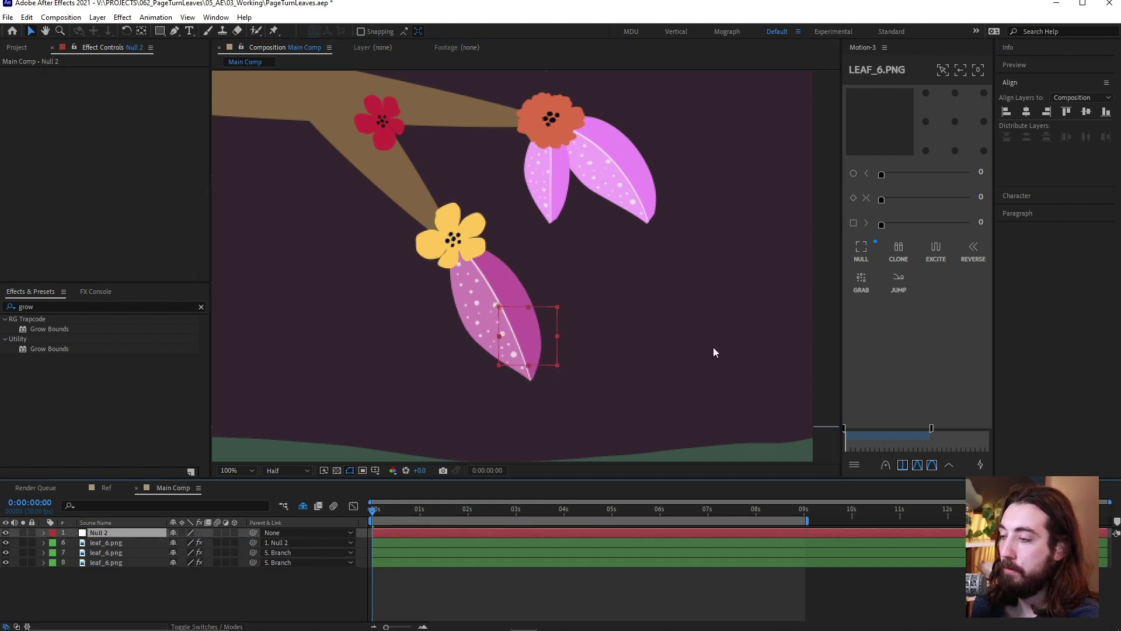
pyautogui.scroll(-3, 712, 345)
pyautogui.scroll(3, 483, 376)
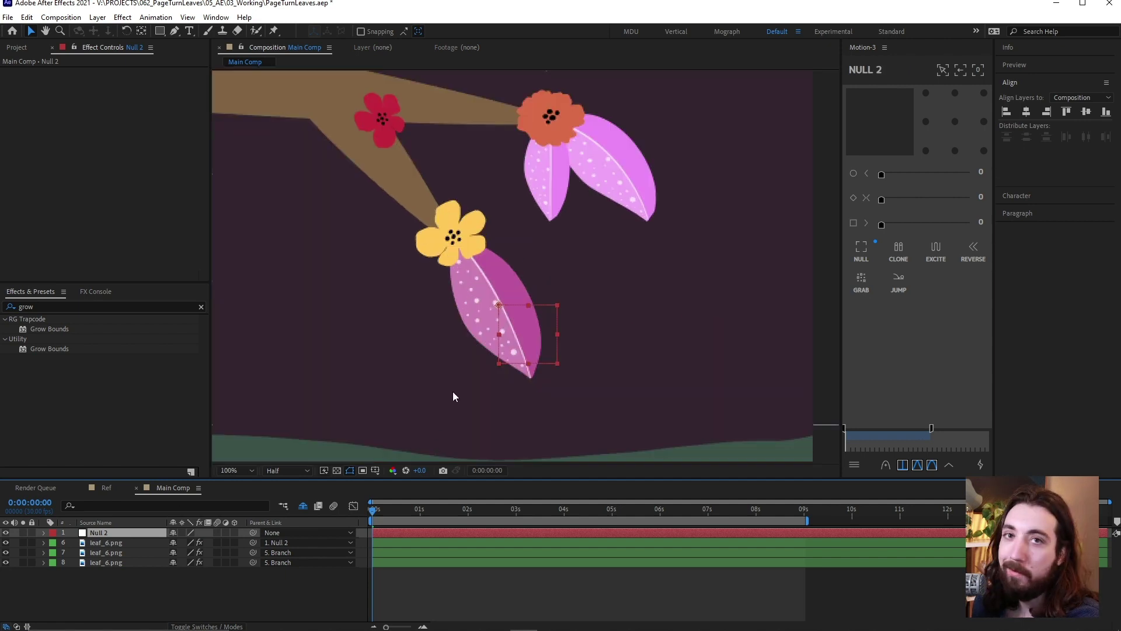
pyautogui.click(473, 278)
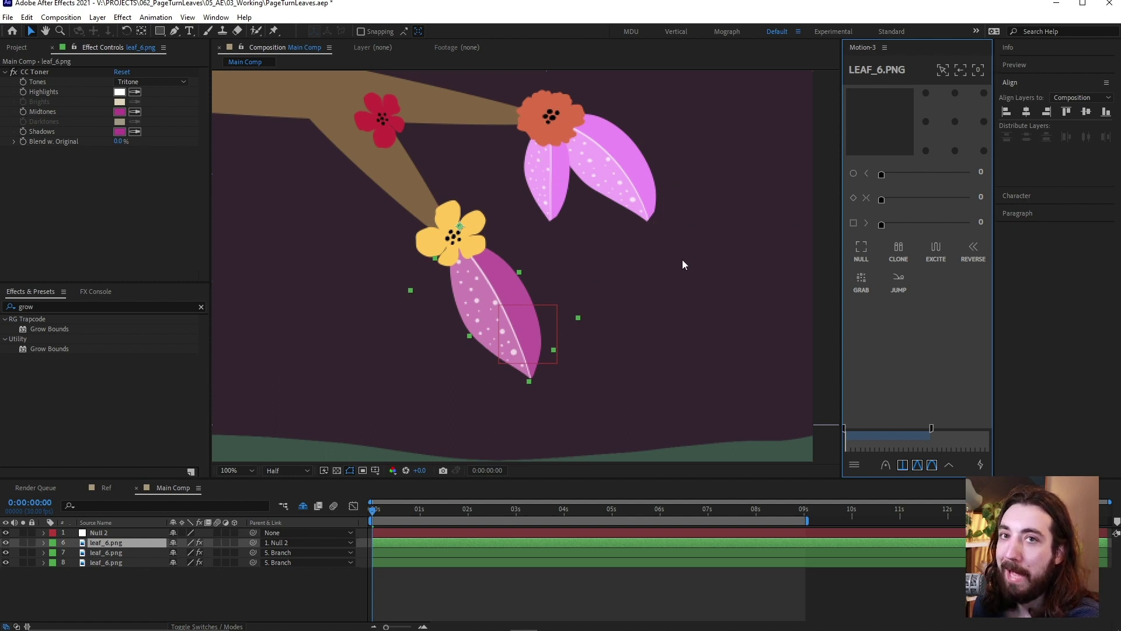
pyautogui.press('w')
pyautogui.moveTo(489, 290); pyautogui.dragTo(556, 355)
pyautogui.press('v')
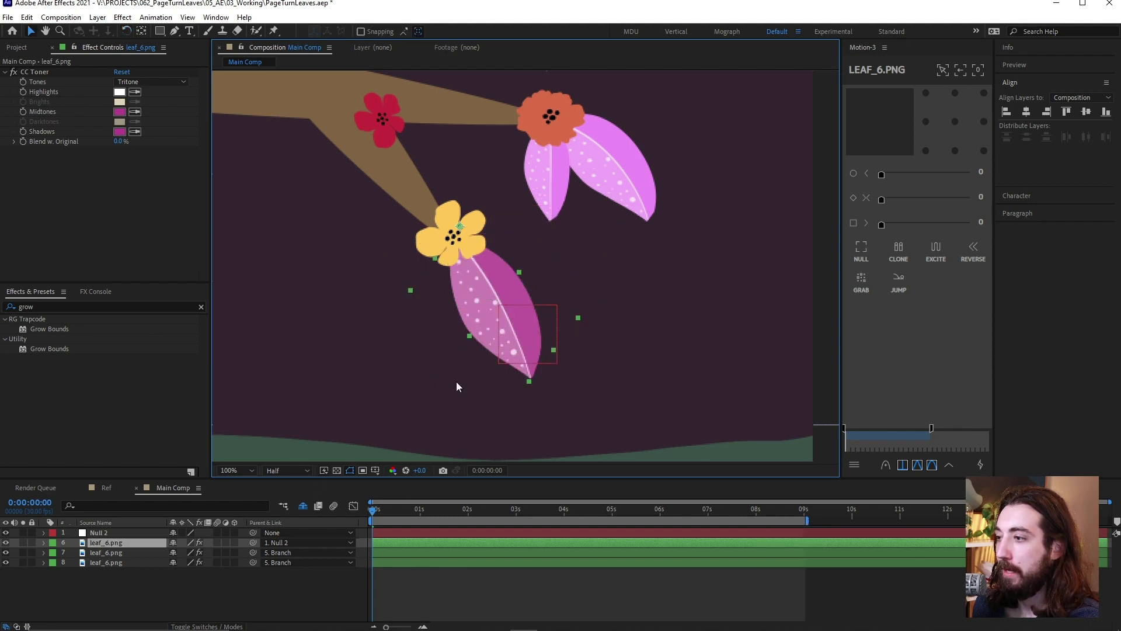
pyautogui.click(98, 534)
pyautogui.moveTo(523, 329); pyautogui.dragTo(651, 366)
pyautogui.press('w')
pyautogui.hotkey('ctrl', 'z')
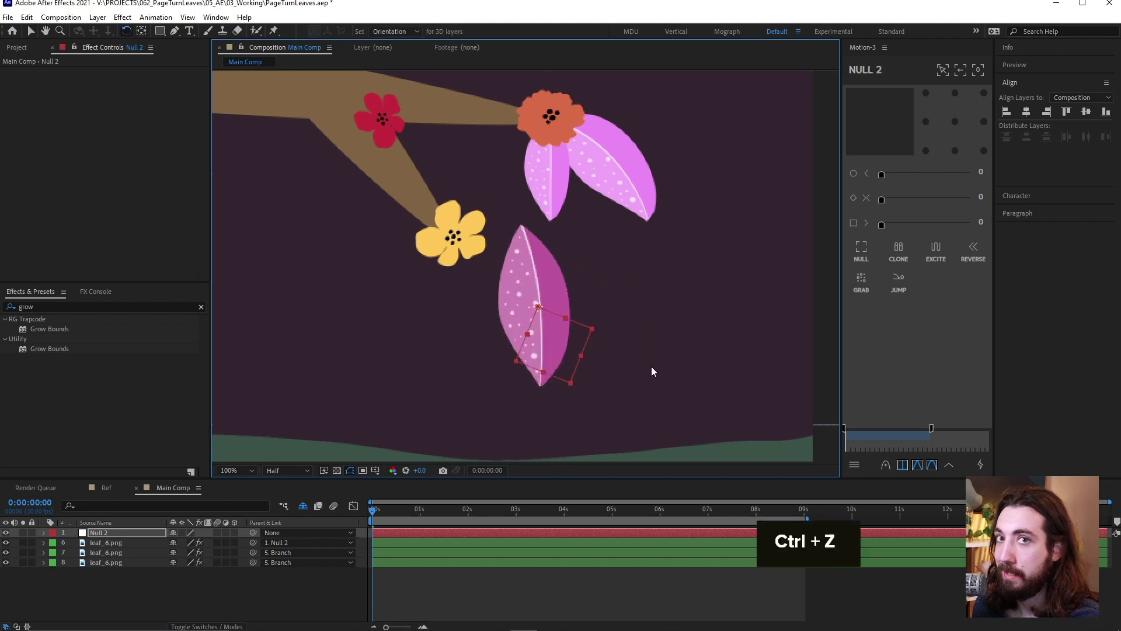
pyautogui.hotkey('ctrl', 'z')
pyautogui.press('v')
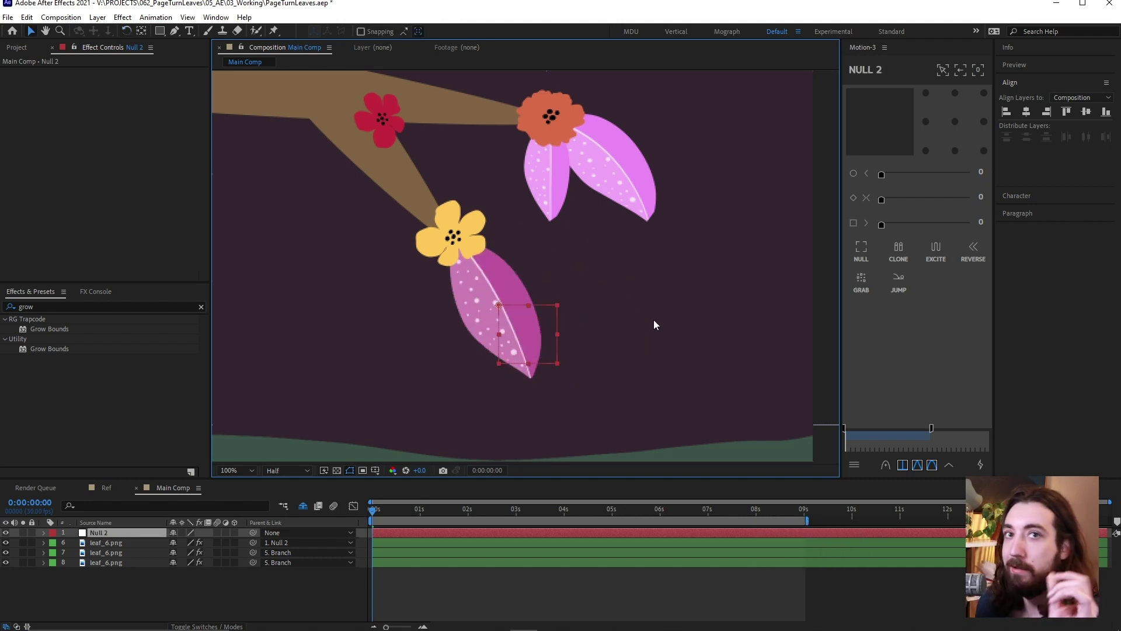
pyautogui.click(102, 543)
pyautogui.click(104, 534)
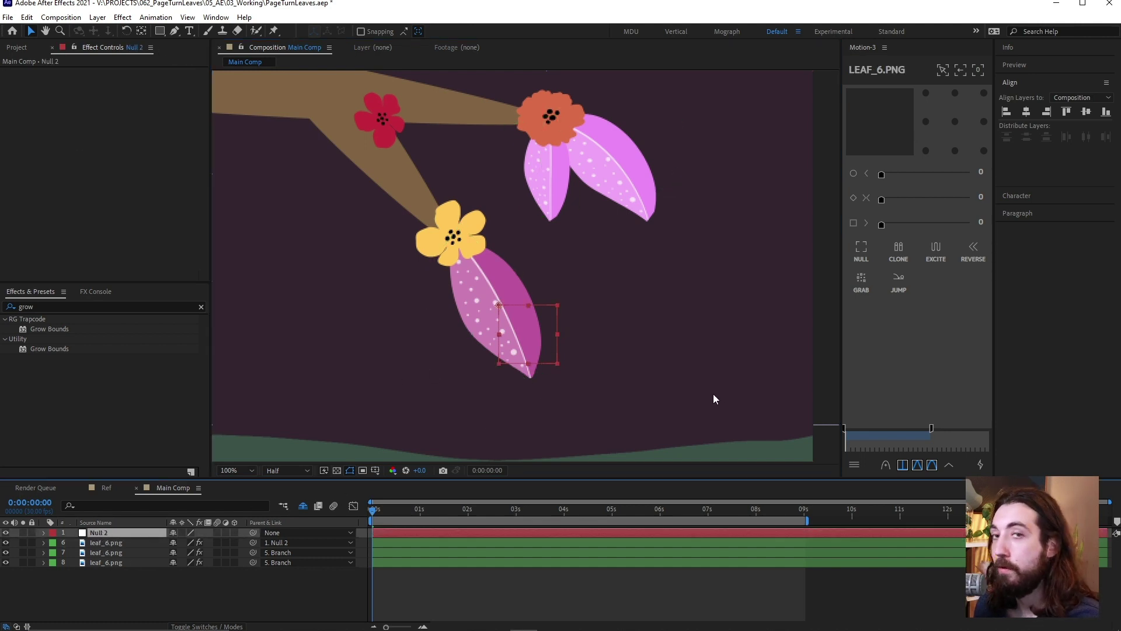
# Step: Set Position and Rotation keyframes on Null 2 at 1 second
pyautogui.click(528, 333)
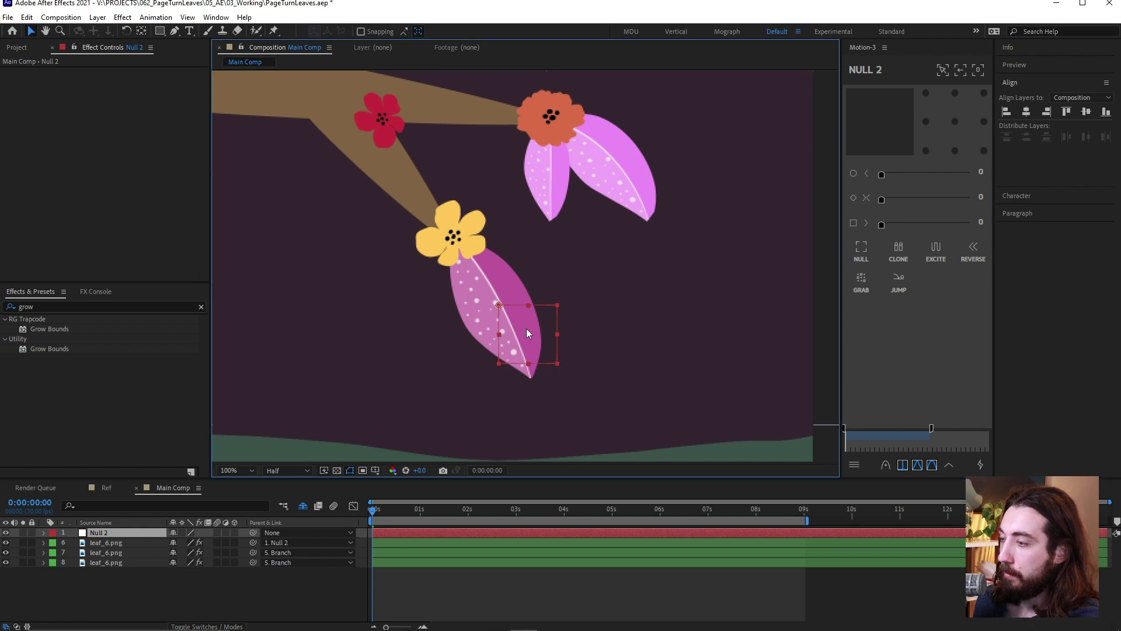
pyautogui.click(573, 186)
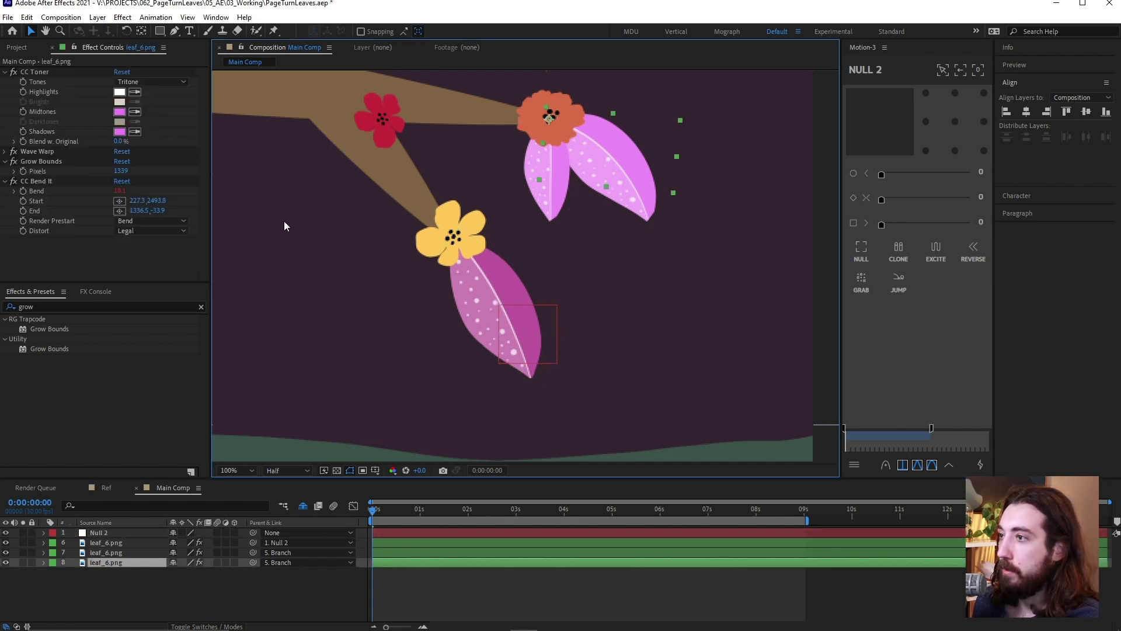
pyautogui.click(470, 287)
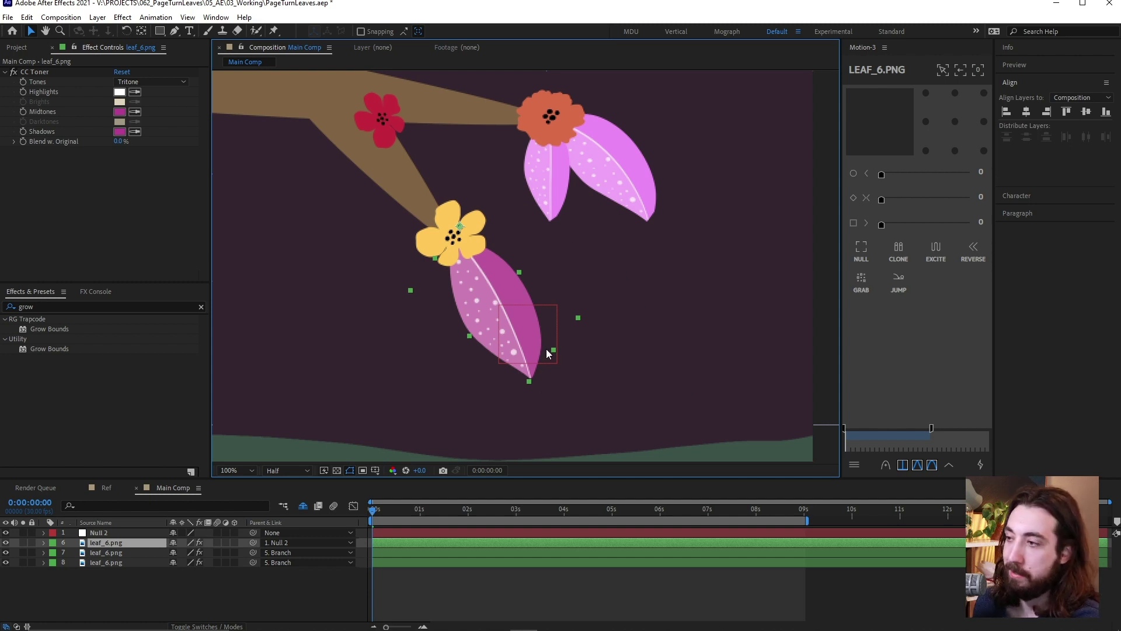
pyautogui.click(437, 532)
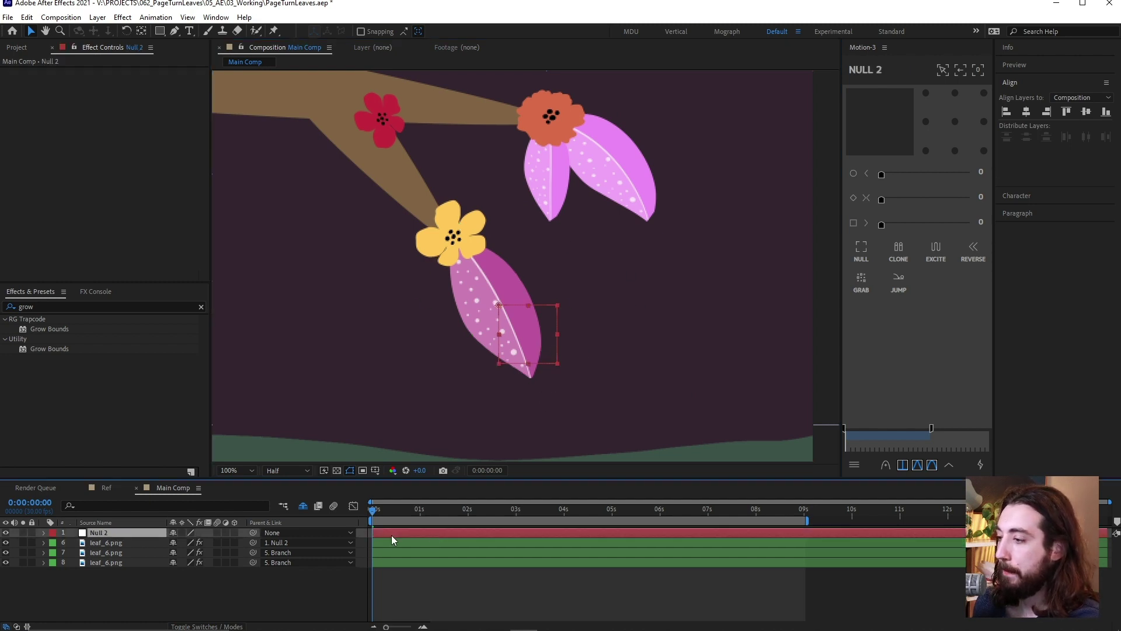
pyautogui.moveTo(395, 511); pyautogui.dragTo(419, 542)
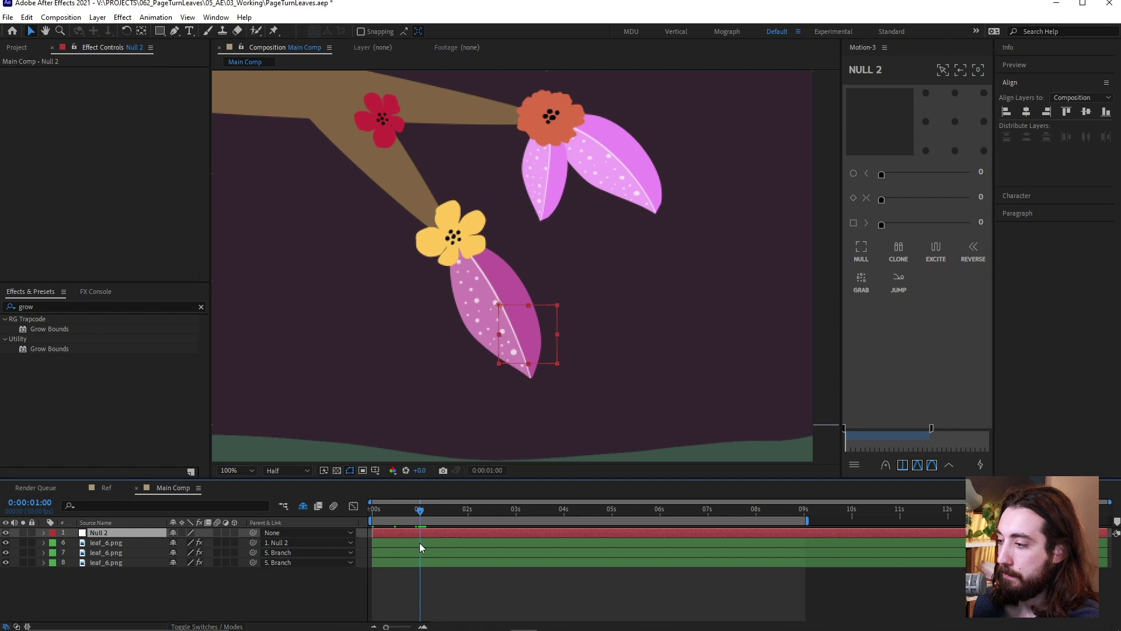
pyautogui.press('p')
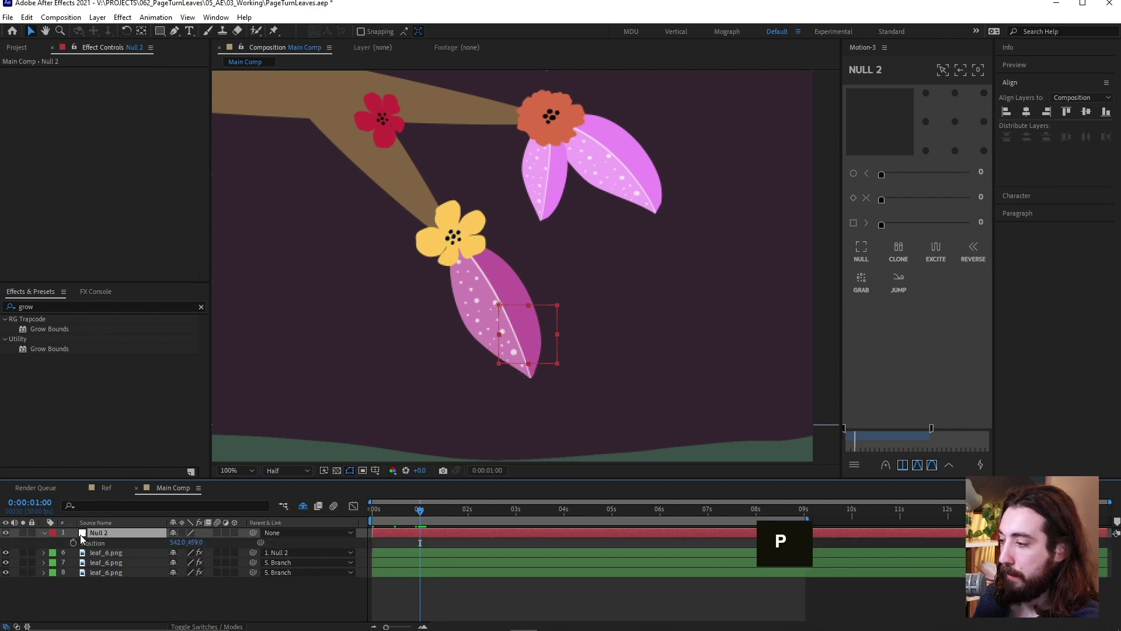
pyautogui.press('r')
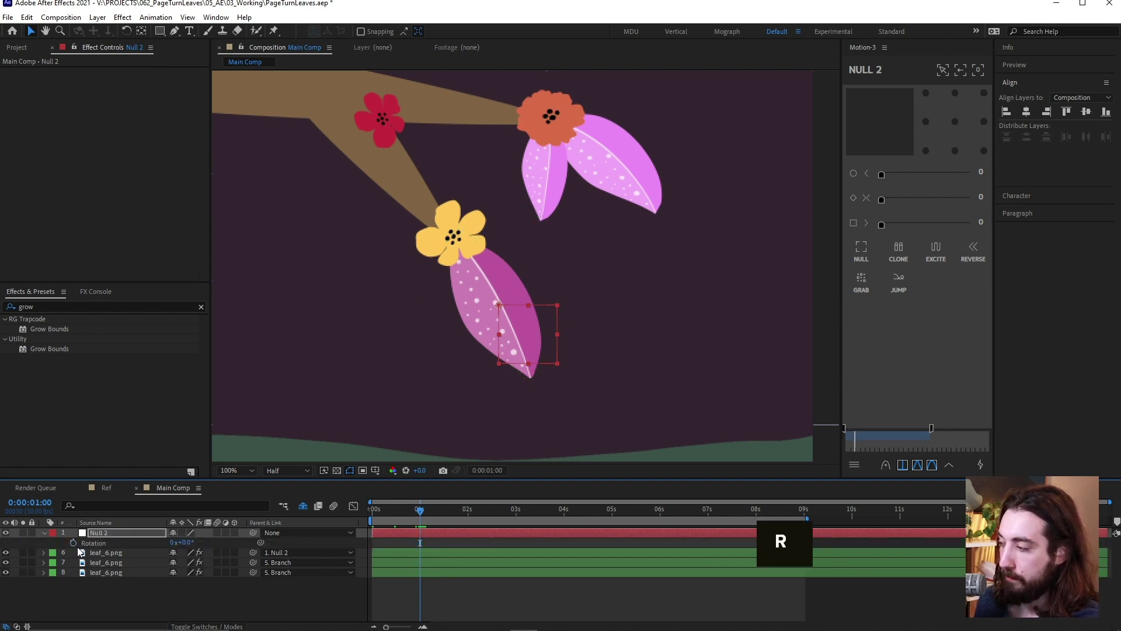
pyautogui.click(73, 543)
pyautogui.press('u')
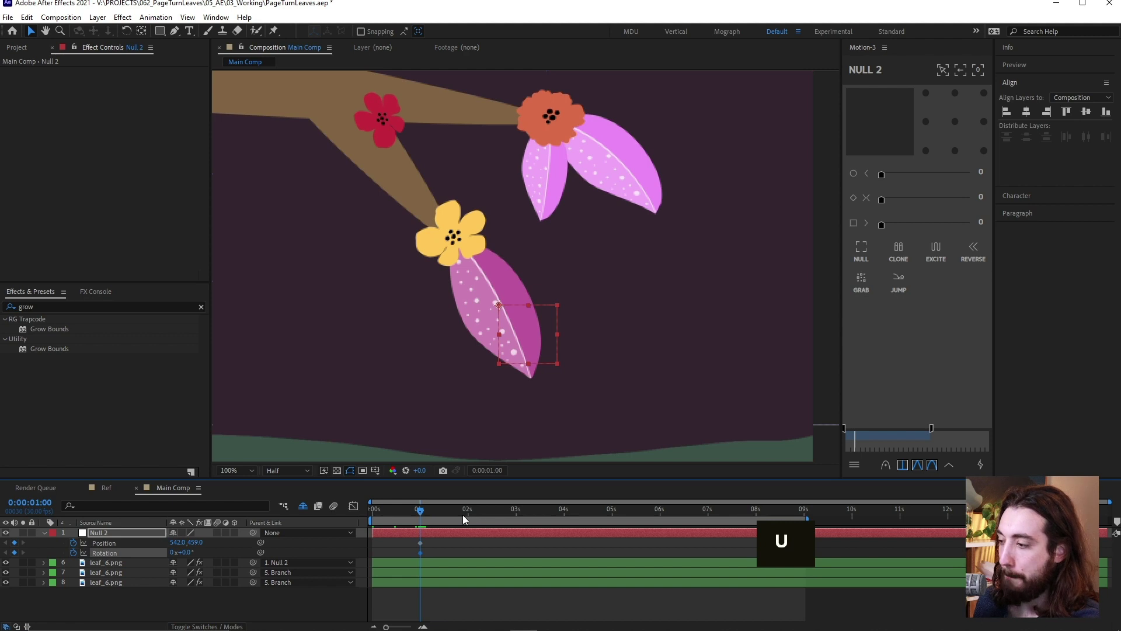
# Step: At 3 seconds, move Null 2 to 1346,1003 past the bottom-right and rotate it −61°
pyautogui.moveTo(465, 519); pyautogui.dragTo(516, 545)
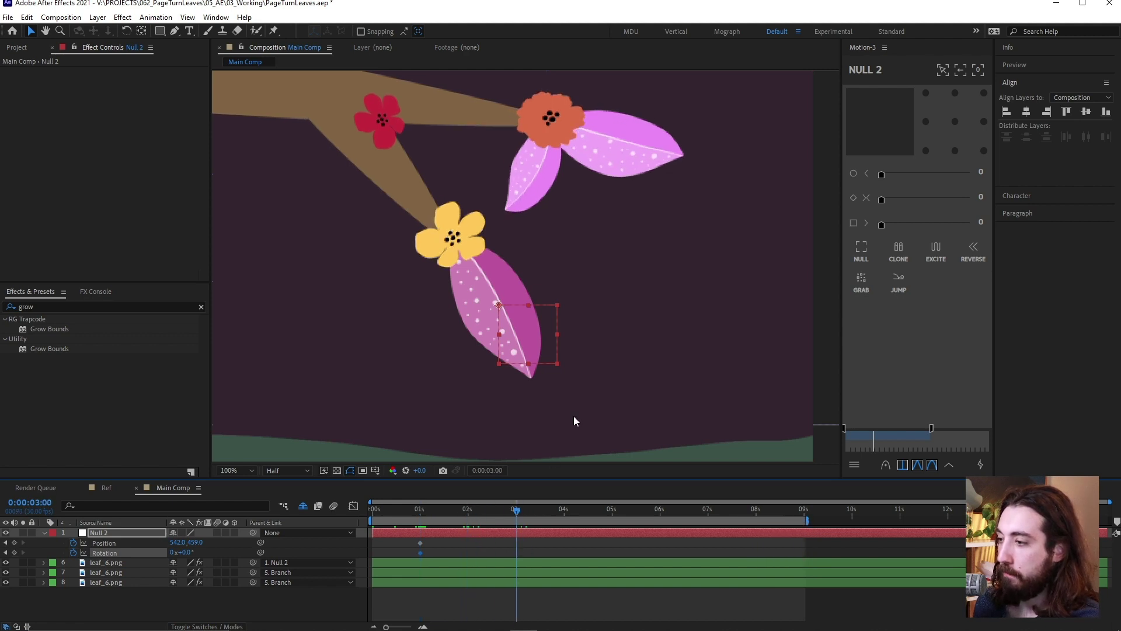
pyautogui.scroll(-4, 573, 416)
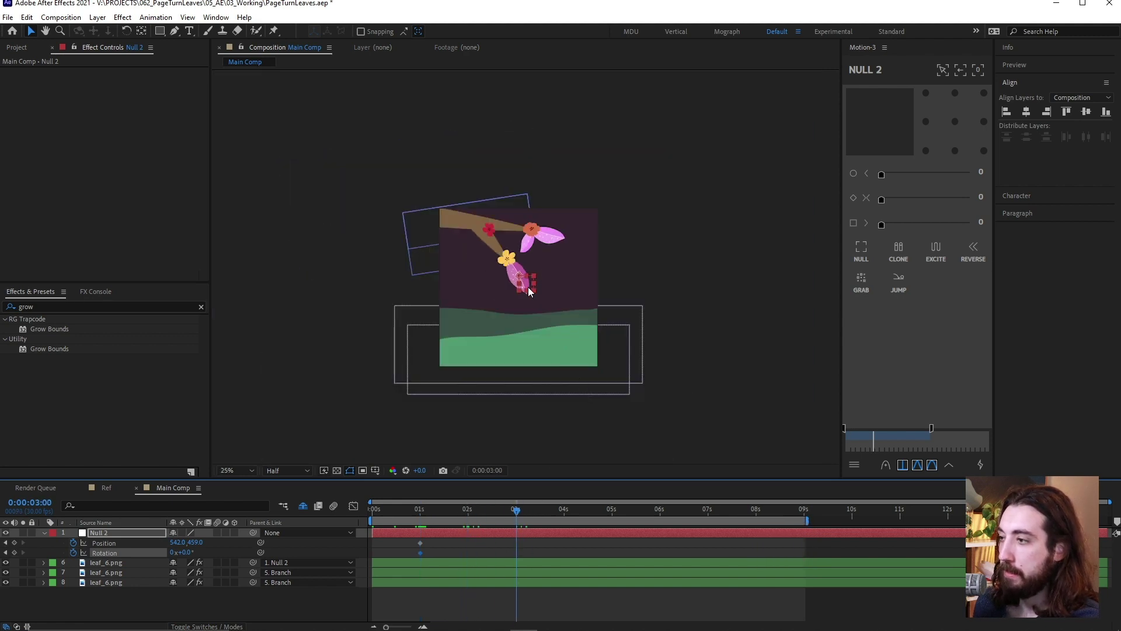
pyautogui.moveTo(529, 291); pyautogui.dragTo(541, 311)
pyautogui.moveTo(567, 346); pyautogui.dragTo(644, 366)
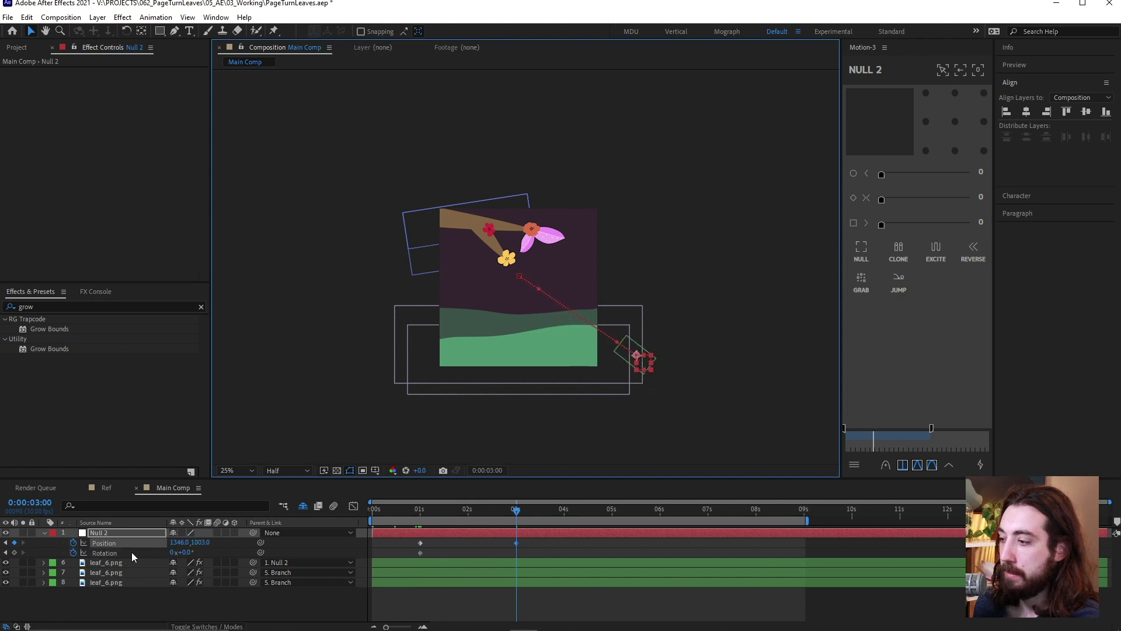
pyautogui.moveTo(185, 555); pyautogui.dragTo(149, 556)
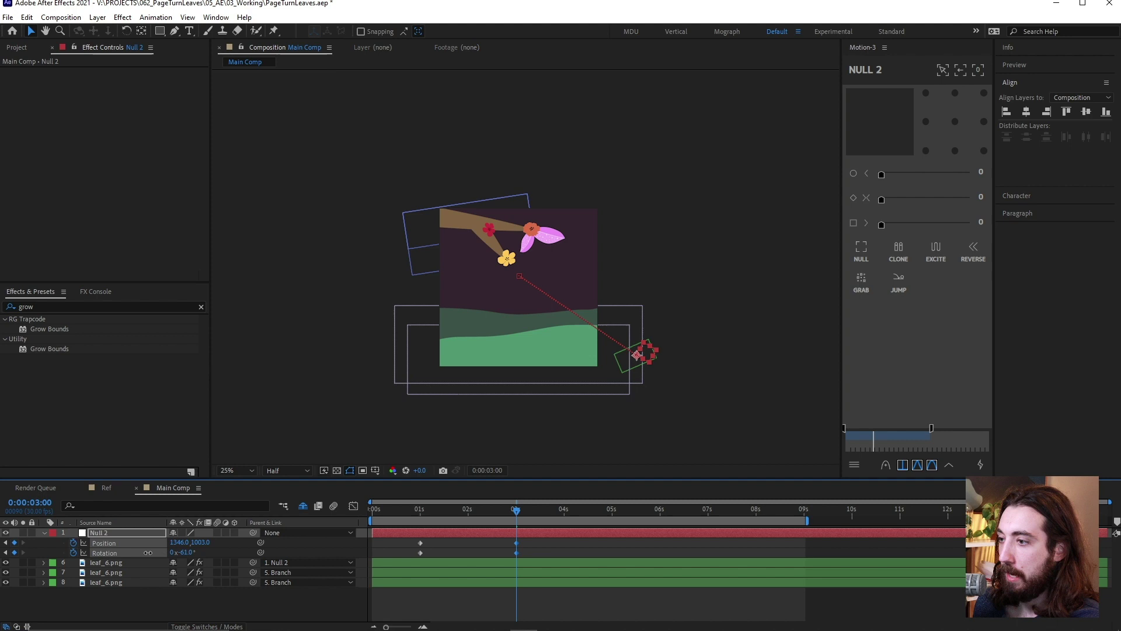
pyautogui.press('.')
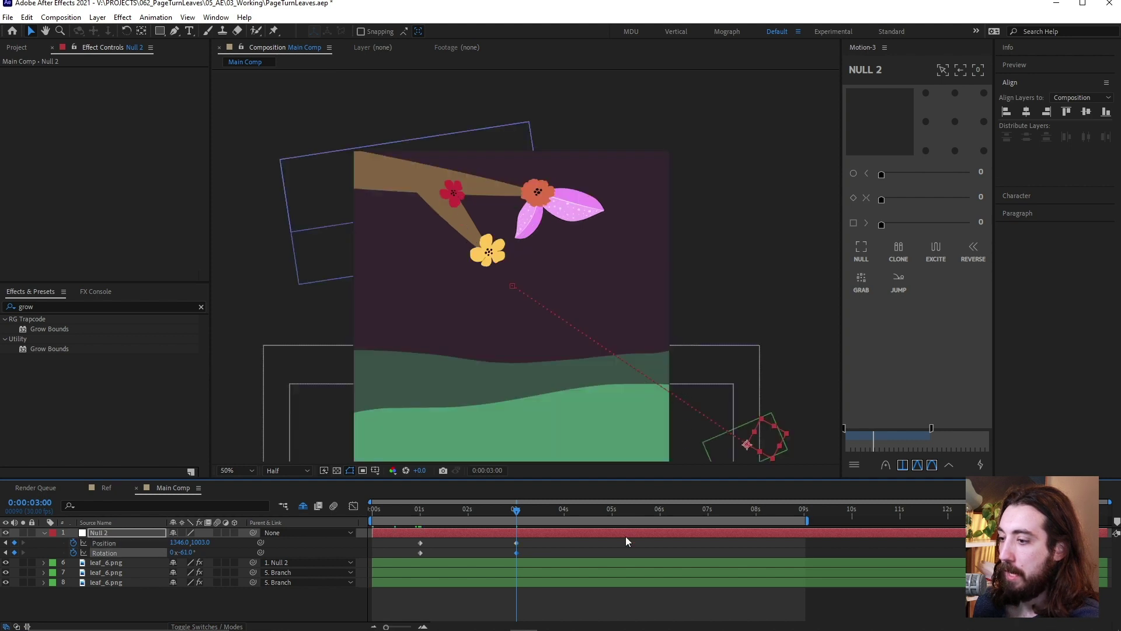
# Step: Try curving Null 2's motion path, then undo those edits
pyautogui.click(660, 411)
pyautogui.moveTo(660, 406); pyautogui.dragTo(629, 367)
pyautogui.click(648, 386)
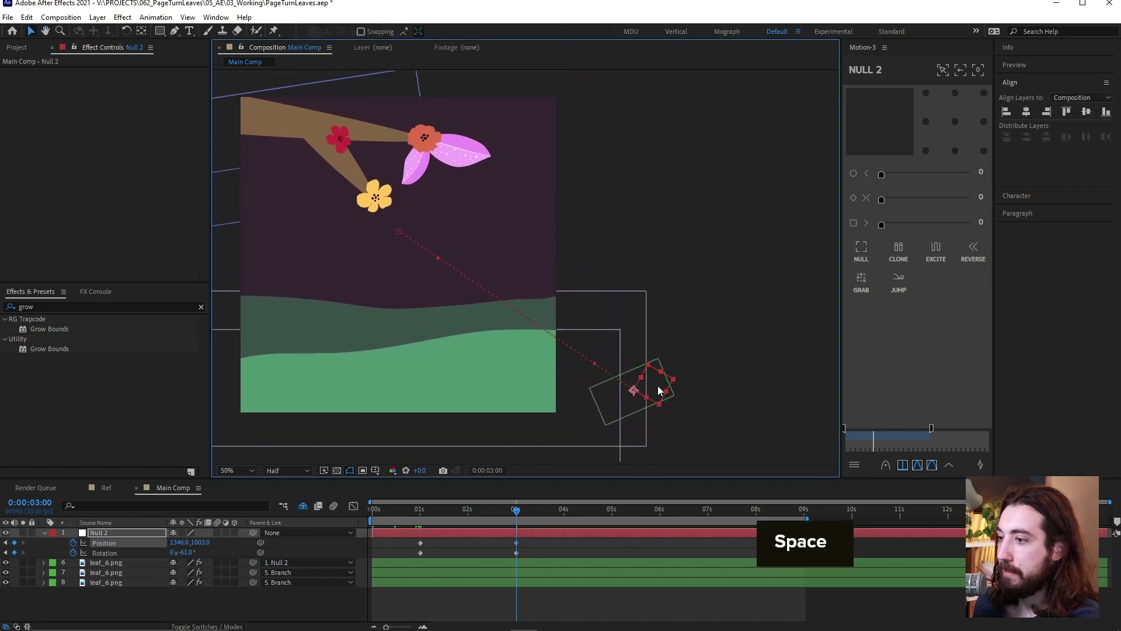
pyautogui.moveTo(436, 258); pyautogui.dragTo(386, 413)
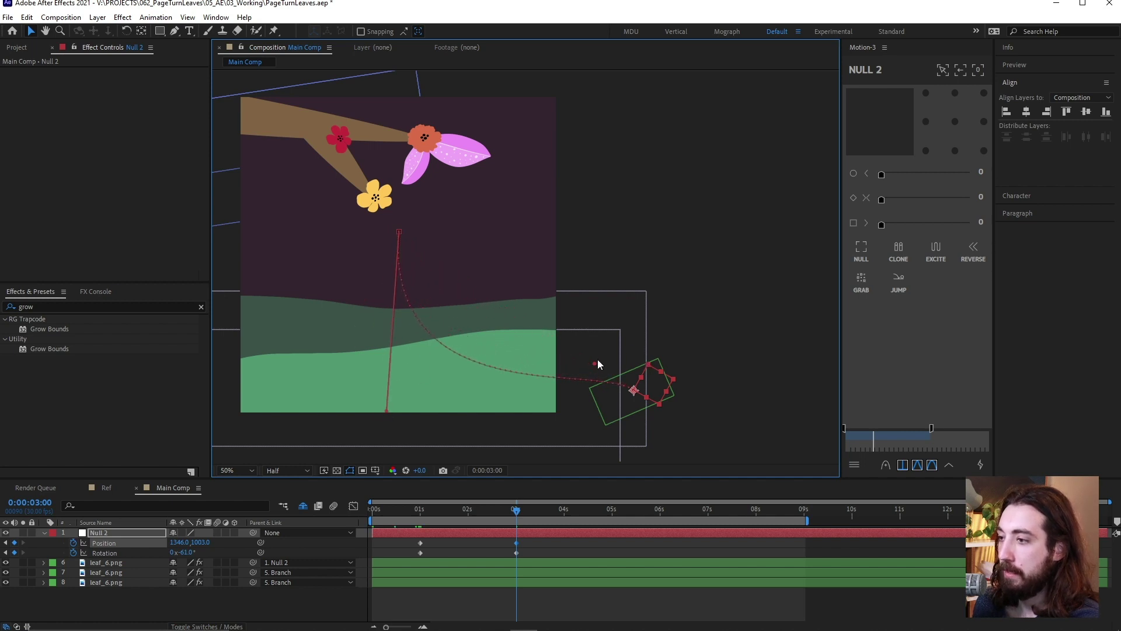
pyautogui.moveTo(596, 362); pyautogui.dragTo(595, 401)
pyautogui.moveTo(443, 506); pyautogui.dragTo(502, 514)
pyautogui.hotkey('ctrl', 'z')
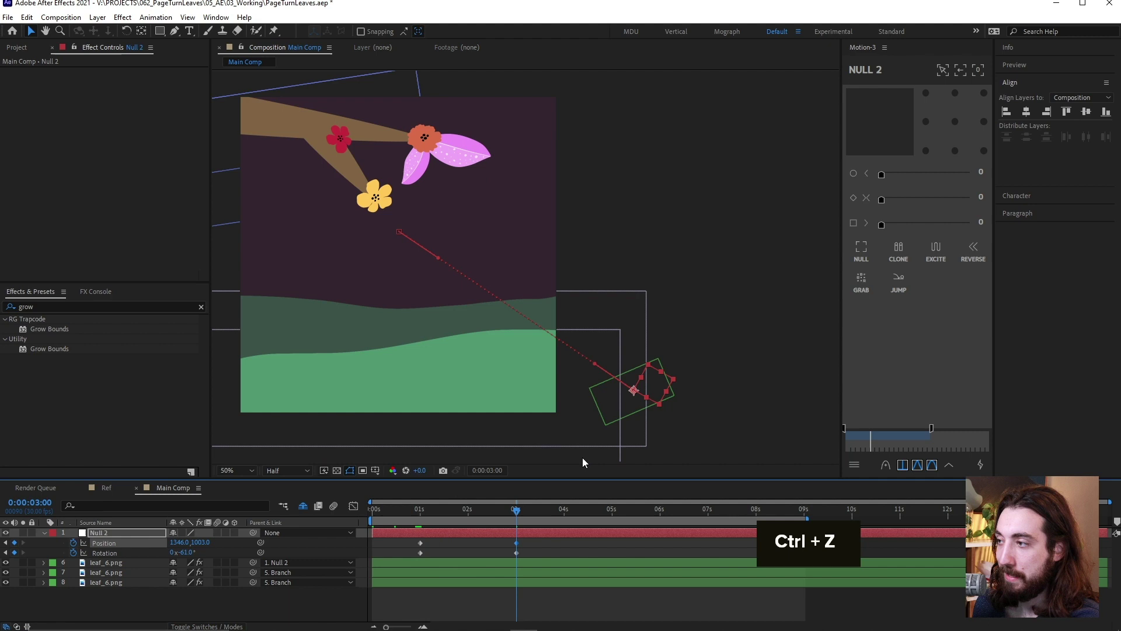
pyautogui.hotkey('ctrl', 'z')
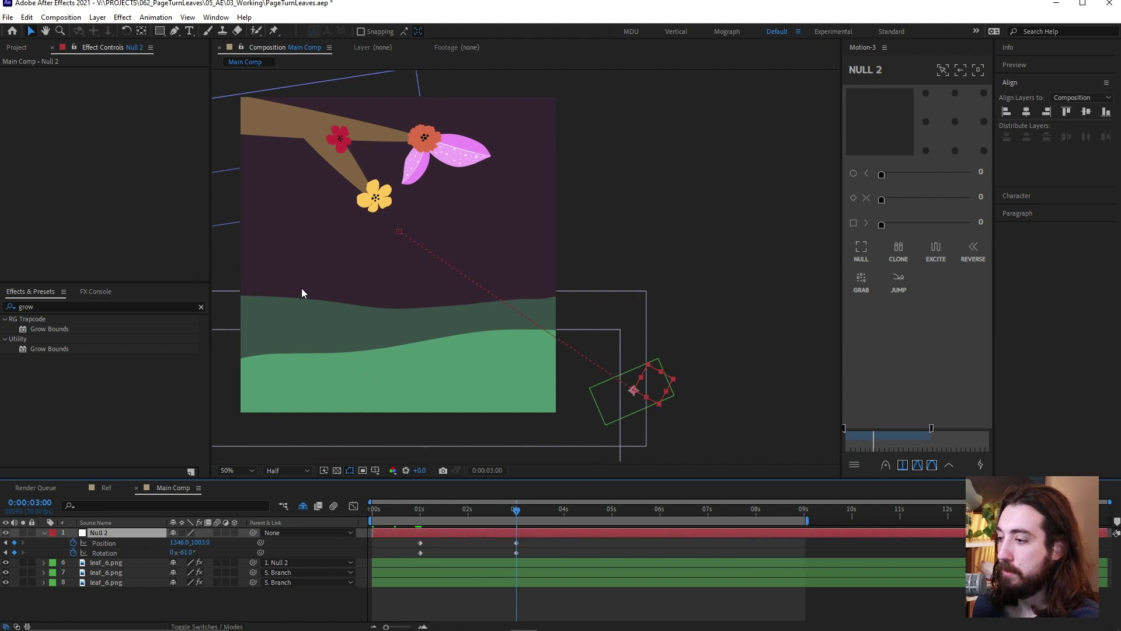
# Step: Pull Bezier handles so the path drops straight down, then sweeps right offscreen
pyautogui.moveTo(172, 32); pyautogui.dragTo(271, 70)
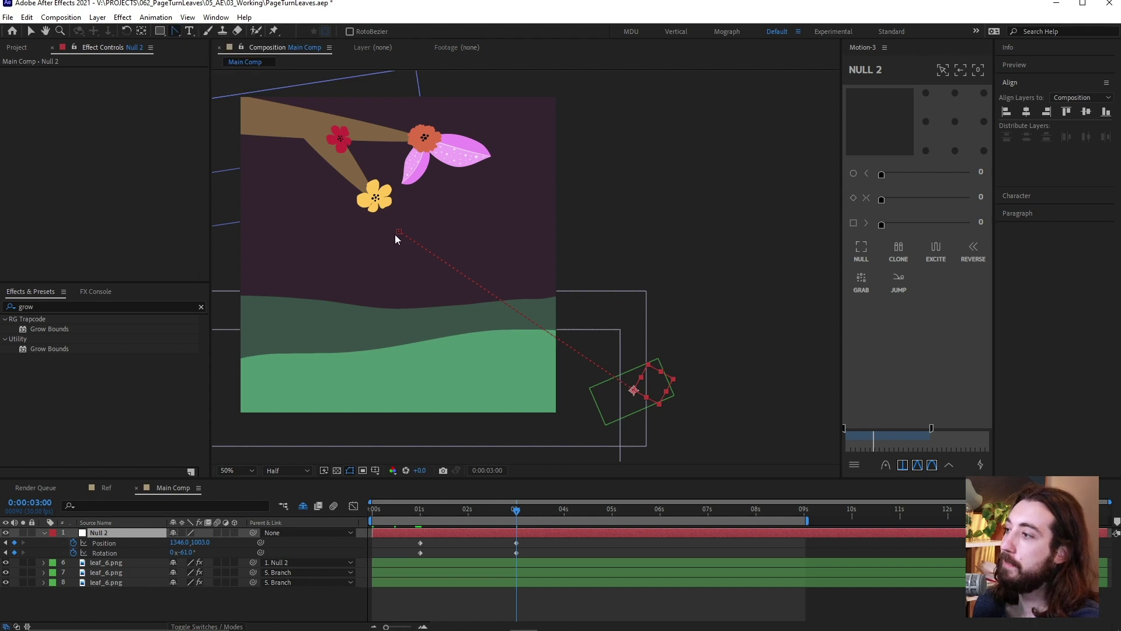
pyautogui.moveTo(401, 233); pyautogui.dragTo(415, 397)
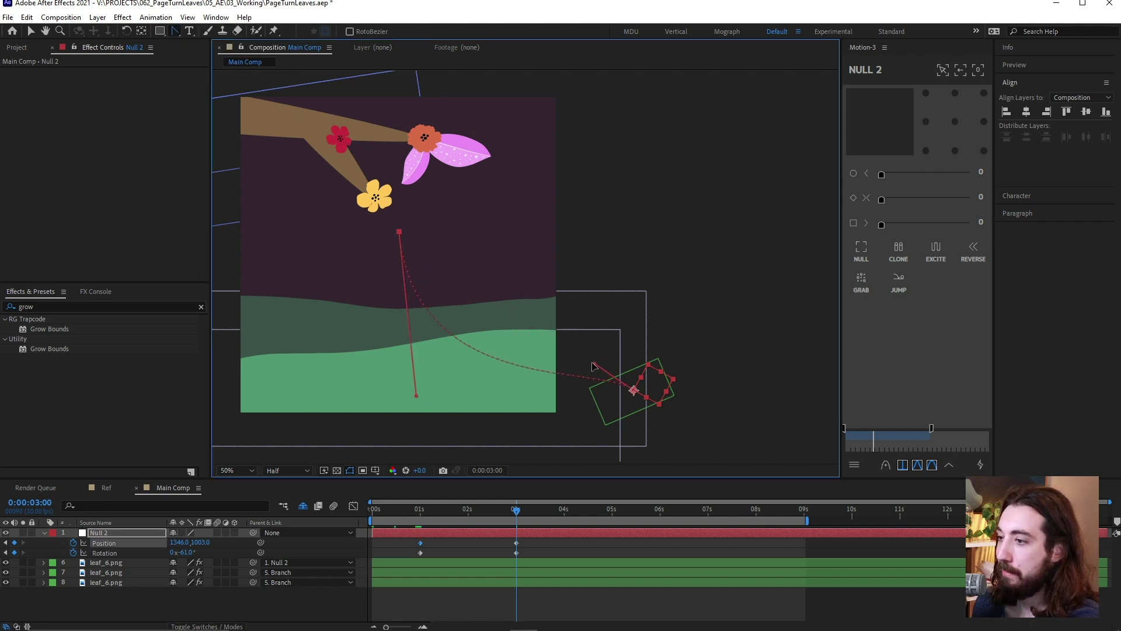
pyautogui.moveTo(594, 366); pyautogui.dragTo(587, 413)
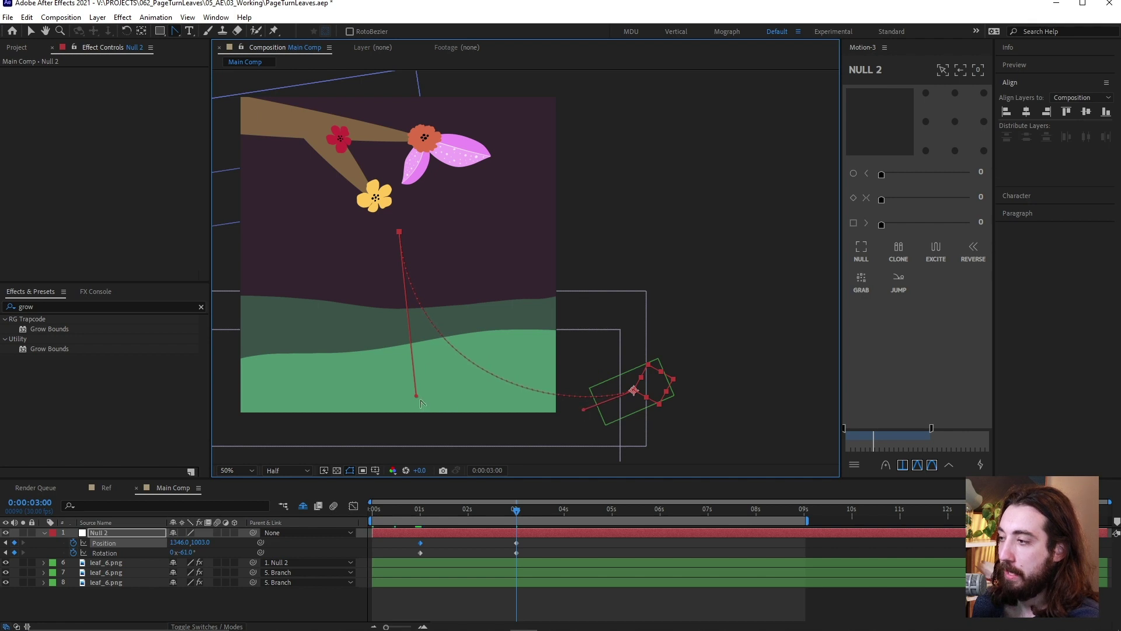
pyautogui.moveTo(416, 399); pyautogui.dragTo(396, 392)
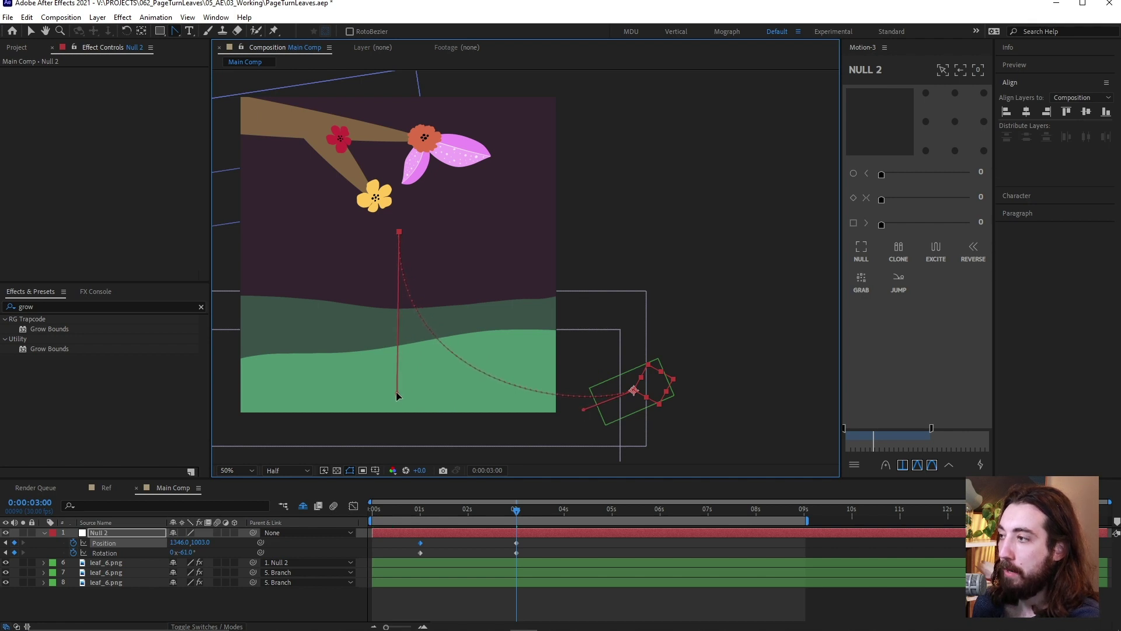
pyautogui.moveTo(426, 503); pyautogui.dragTo(422, 527)
# Step: Give Null 2's fall keyframes a Motion 3 ease of 68 and preview the eased fall
pyautogui.click(425, 542)
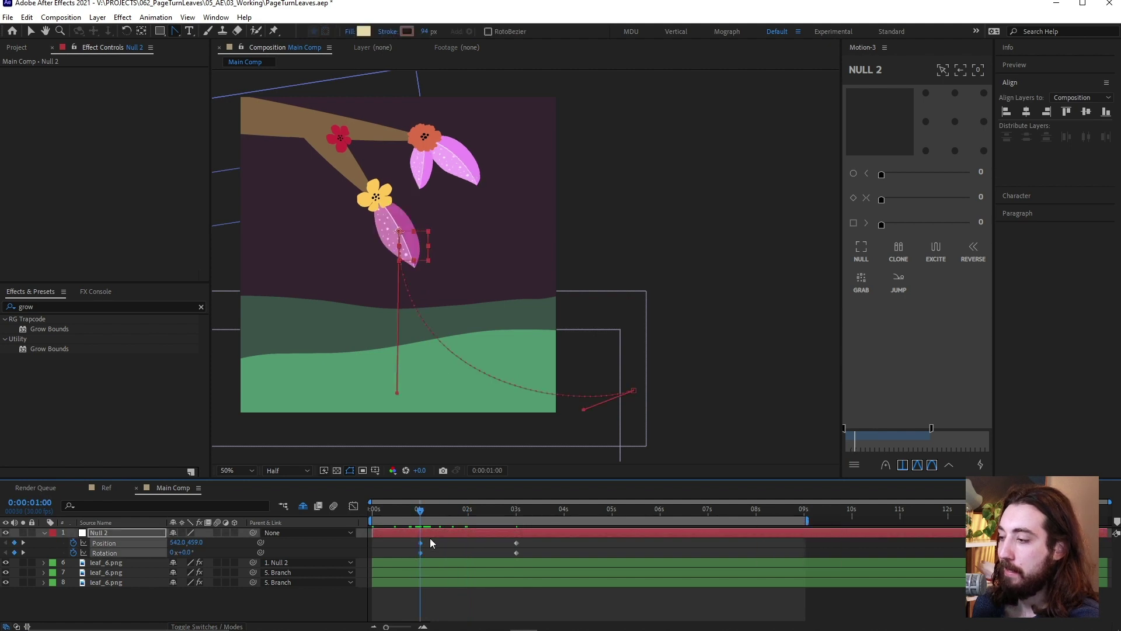
pyautogui.press('space')
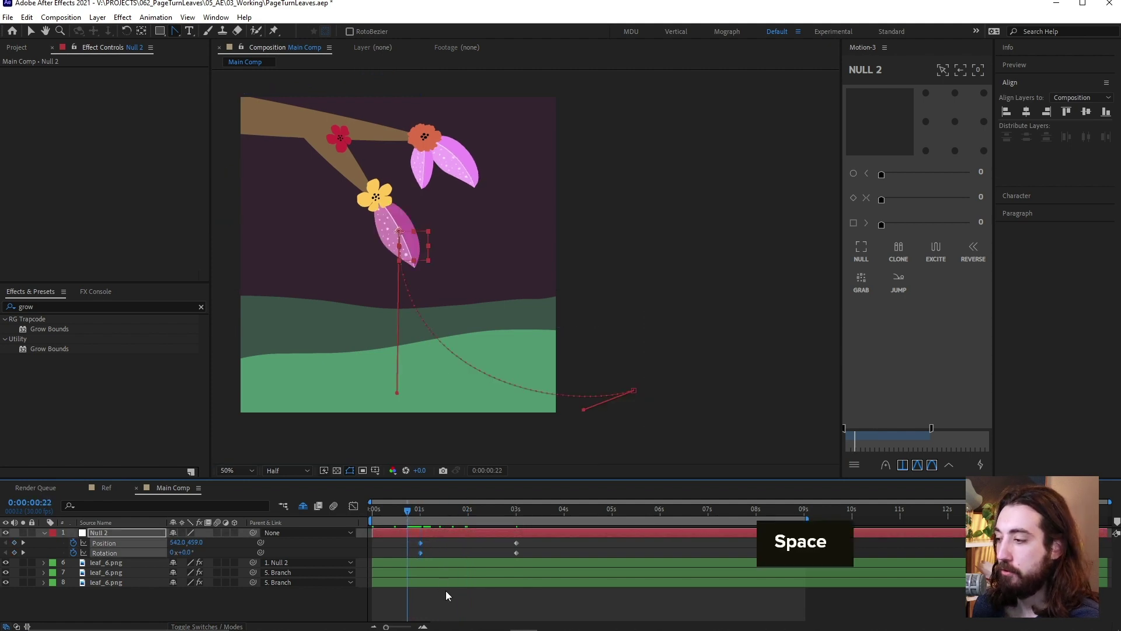
pyautogui.press('space')
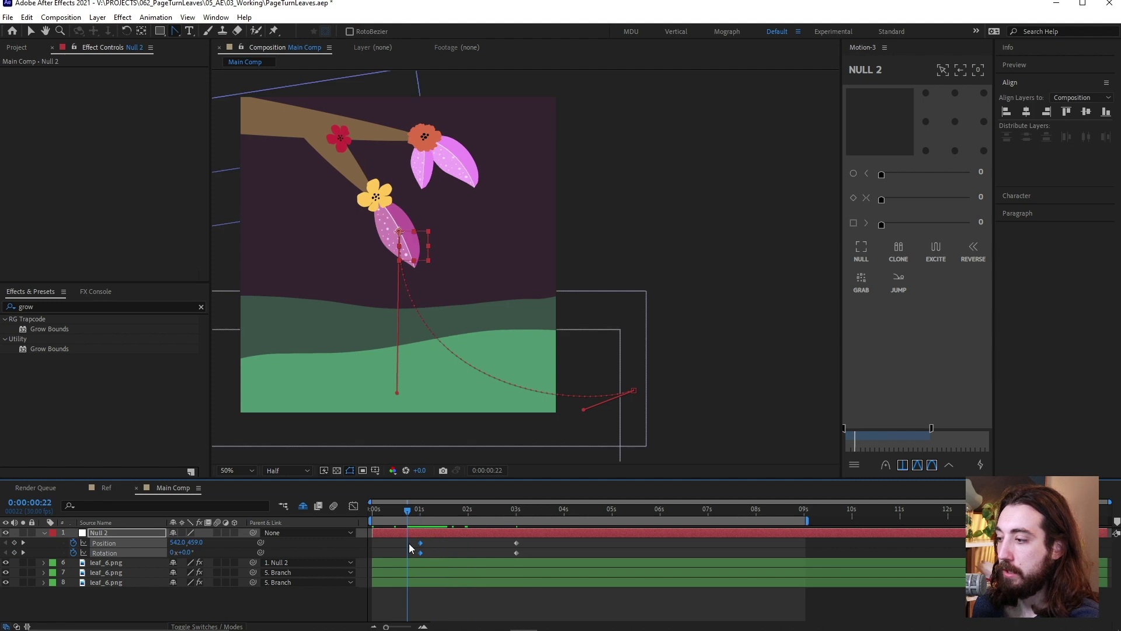
pyautogui.click(945, 199)
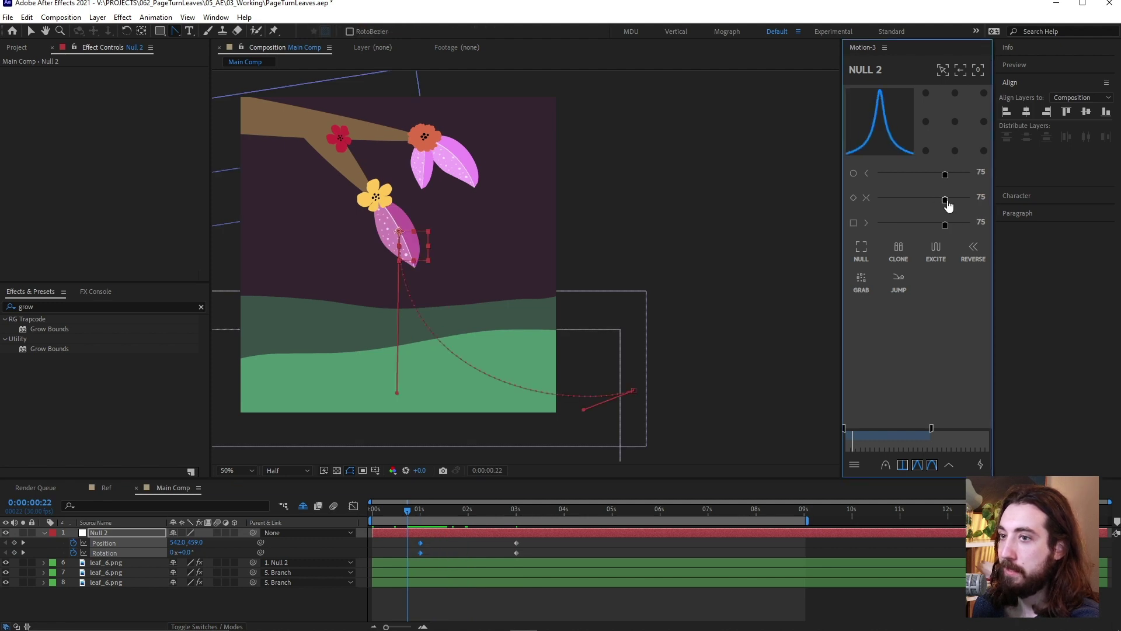
pyautogui.moveTo(948, 206); pyautogui.dragTo(941, 205)
pyautogui.click(429, 536)
pyautogui.click(428, 518)
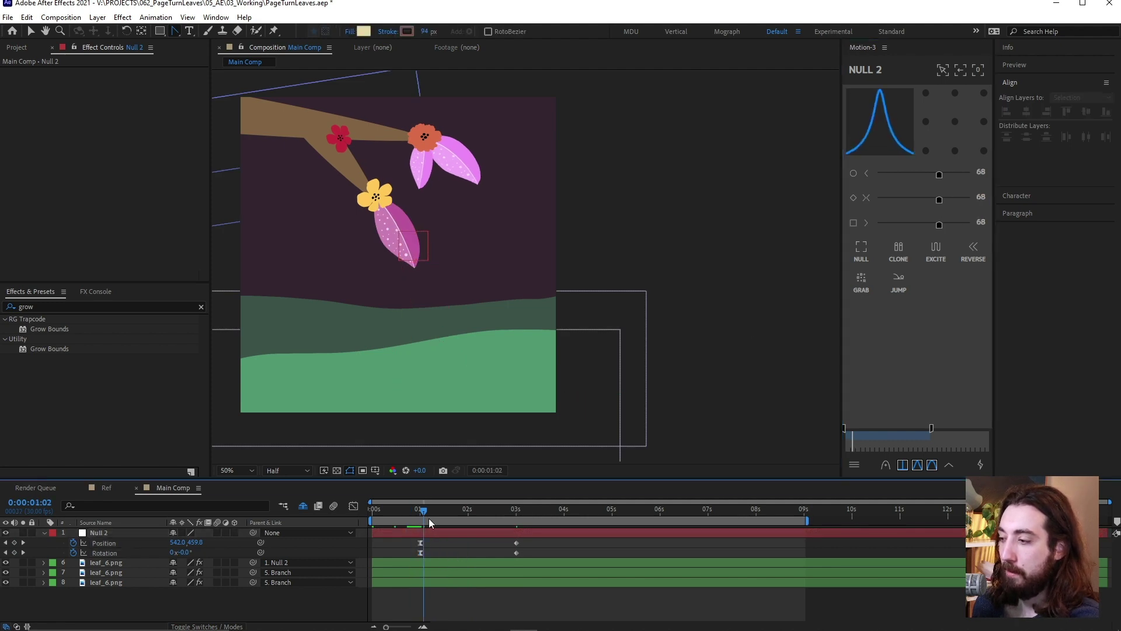
pyautogui.moveTo(428, 518); pyautogui.dragTo(407, 541)
pyautogui.press('space')
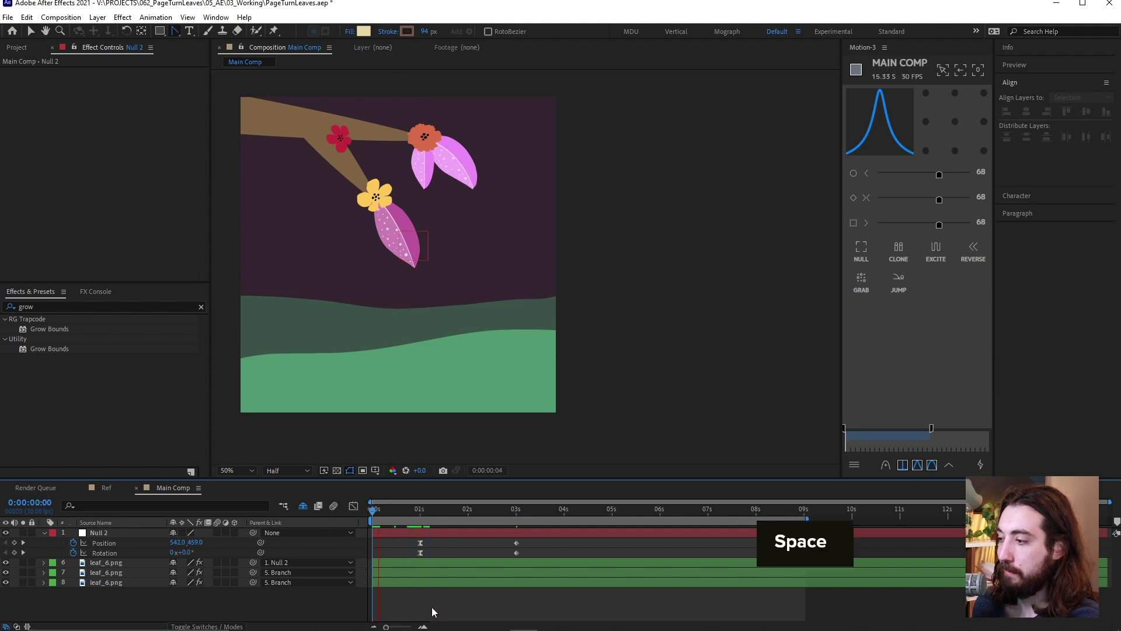
pyautogui.press('space')
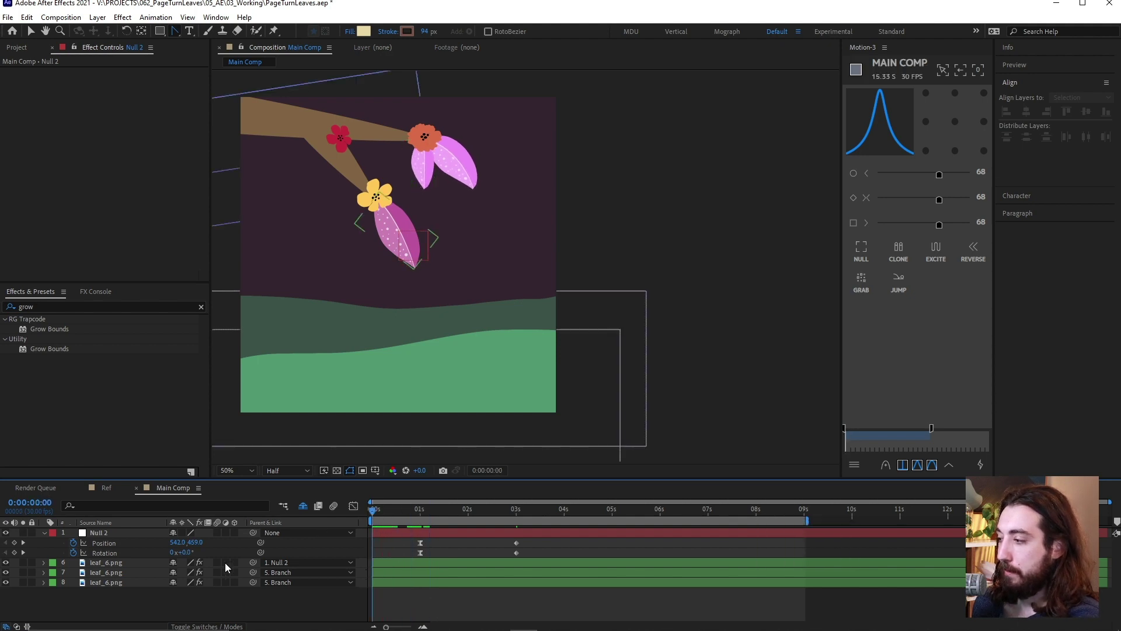
# Step: Switch off the pink tint effects on layers 7 and 8 and review the fall near 3 seconds
pyautogui.moveTo(202, 569); pyautogui.dragTo(201, 578)
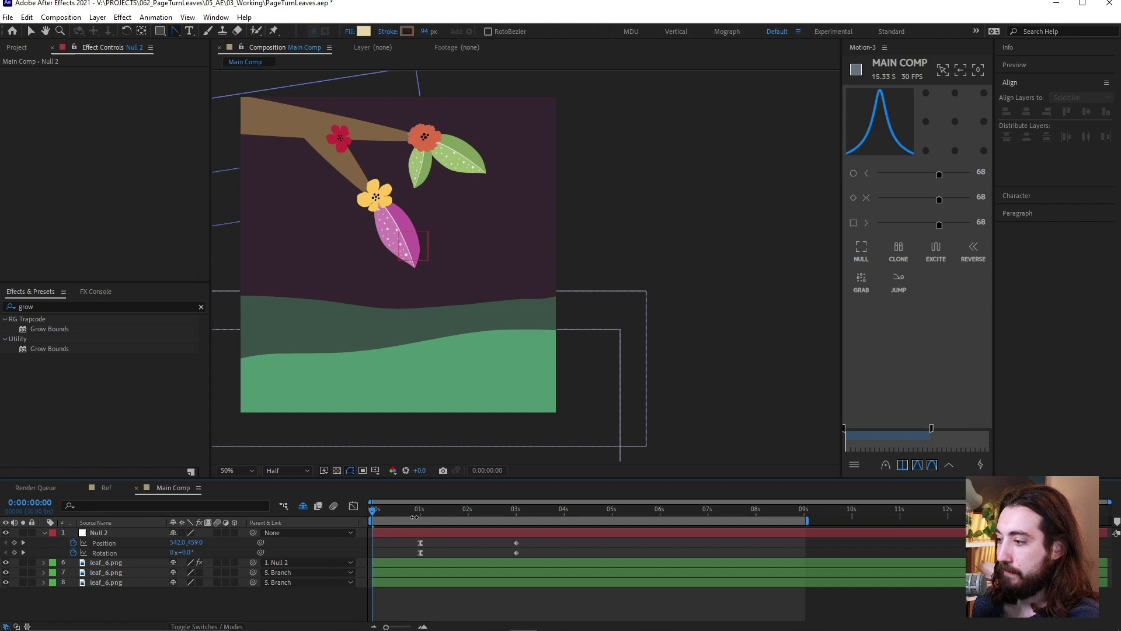
pyautogui.press('space')
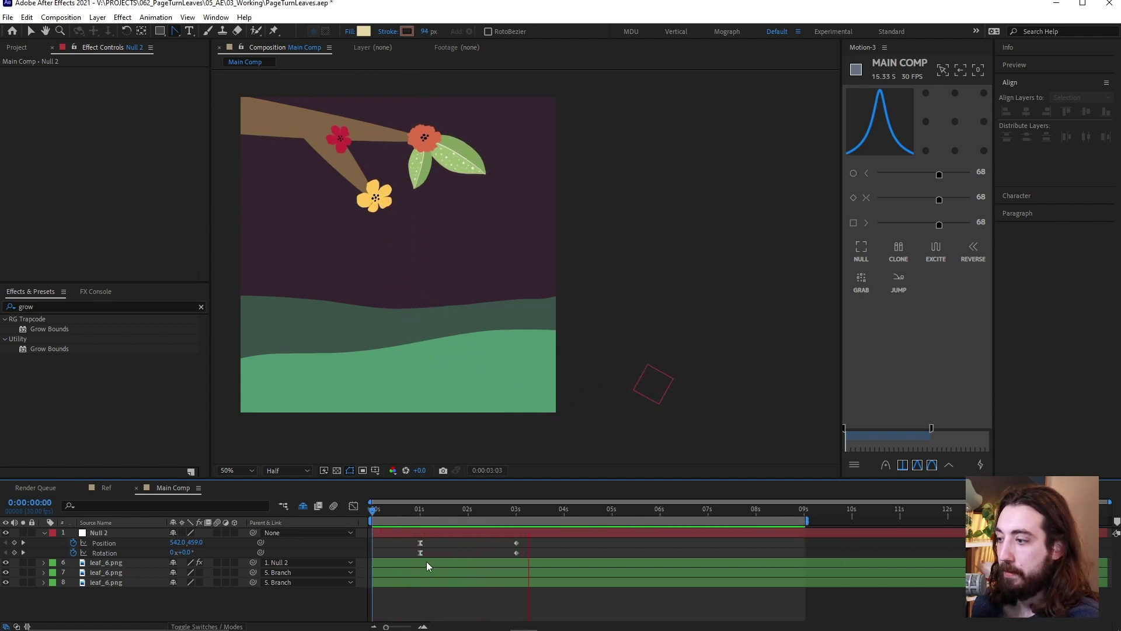
pyautogui.moveTo(410, 515)
pyautogui.mouseDown()
pyautogui.moveTo(523, 524)
pyautogui.moveTo(414, 538)
pyautogui.moveTo(421, 514)
pyautogui.mouseUp()
pyautogui.click(426, 537)
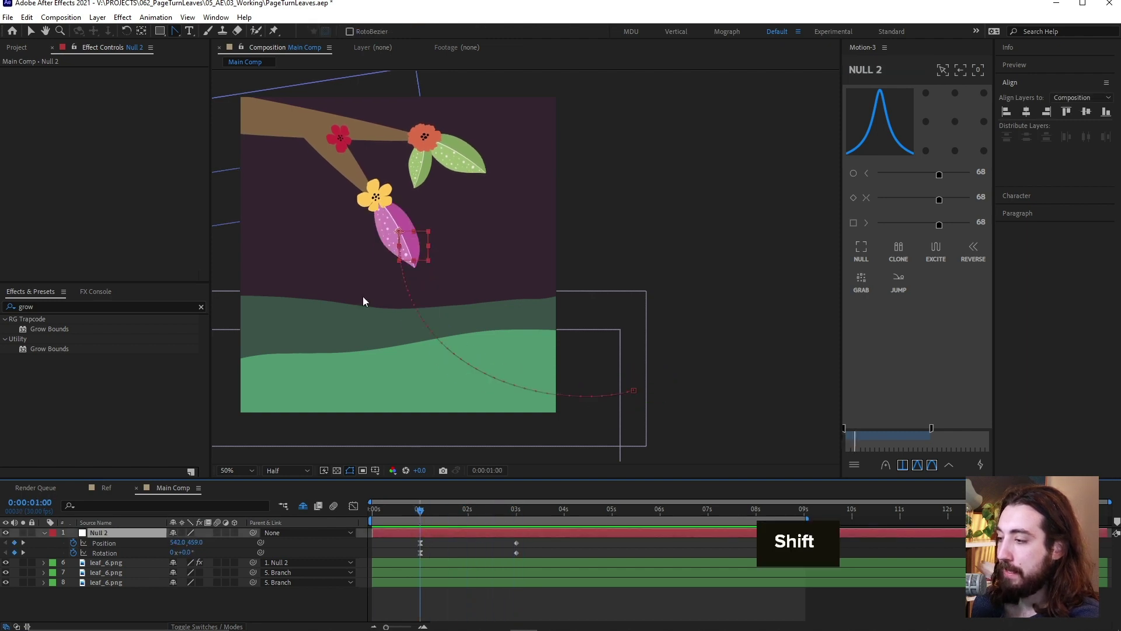
# Step: Search Effects & Presets for 'page' and apply Distort > CC Page Turn to leaf_6.png
pyautogui.click(105, 562)
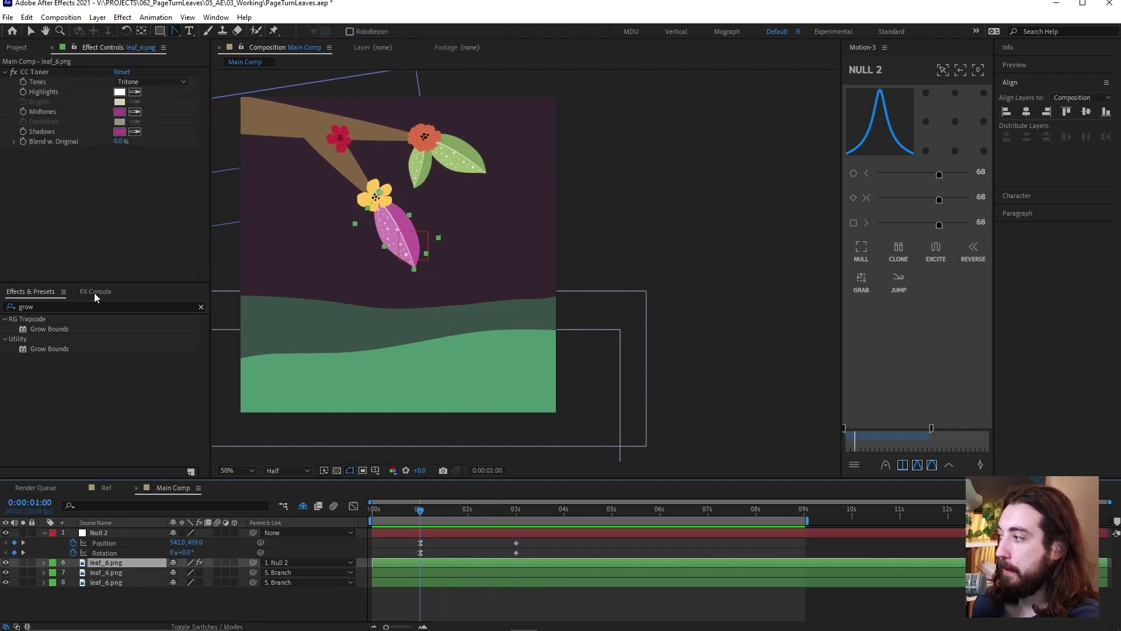
pyautogui.click(4, 306)
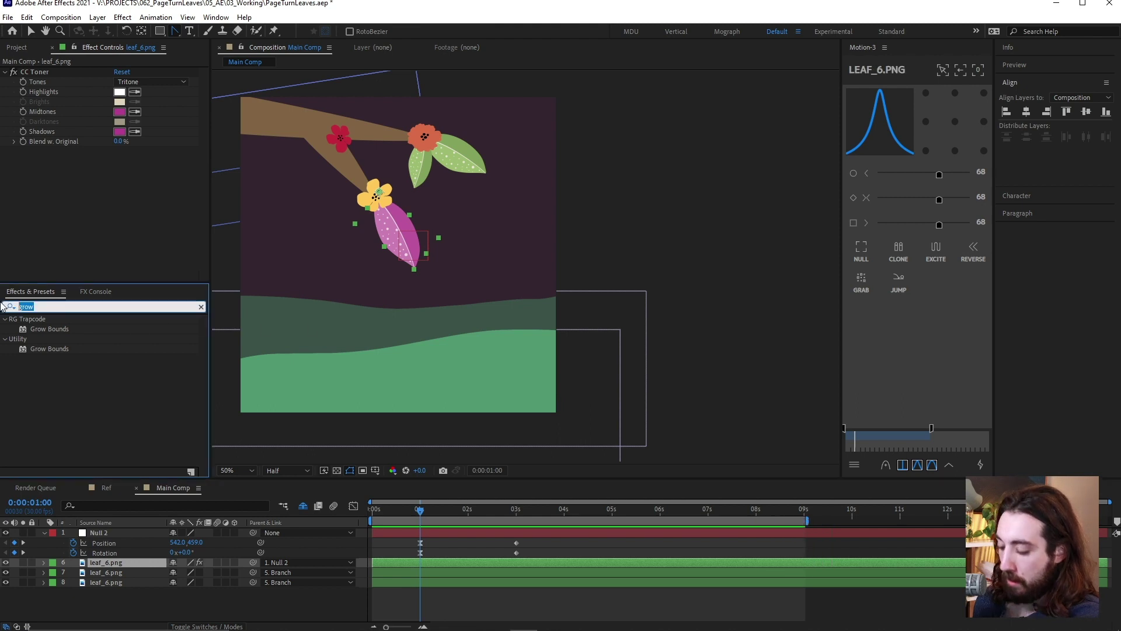
pyautogui.write('fold')
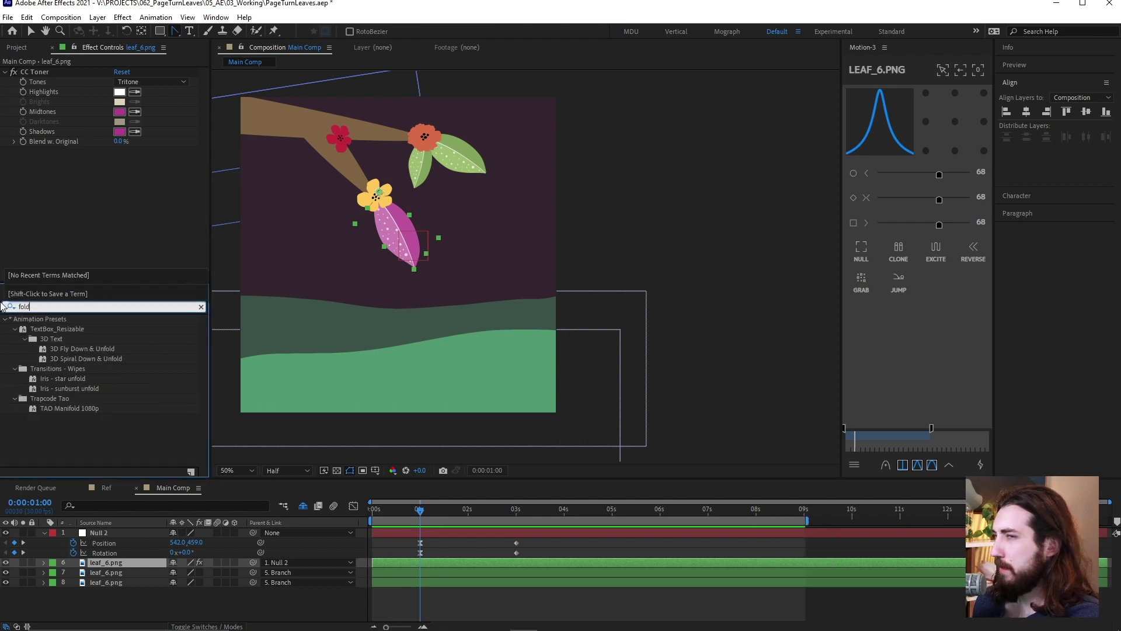
pyautogui.press('BackSpace')
pyautogui.press('BackSpace')
pyautogui.press('BackSpace')
pyautogui.press('BackSpace')
pyautogui.write('corne')
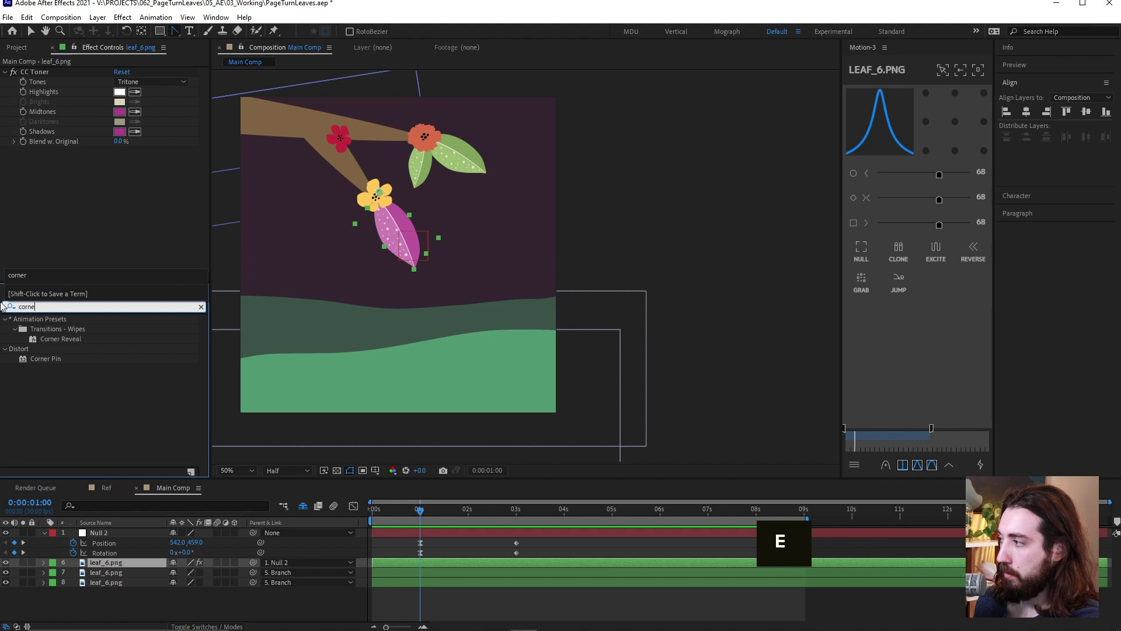
pyautogui.write('r')
pyautogui.press('BackSpace')
pyautogui.press('BackSpace')
pyautogui.press('BackSpace')
pyautogui.press('BackSpace')
pyautogui.press('BackSpace')
pyautogui.press('BackSpace')
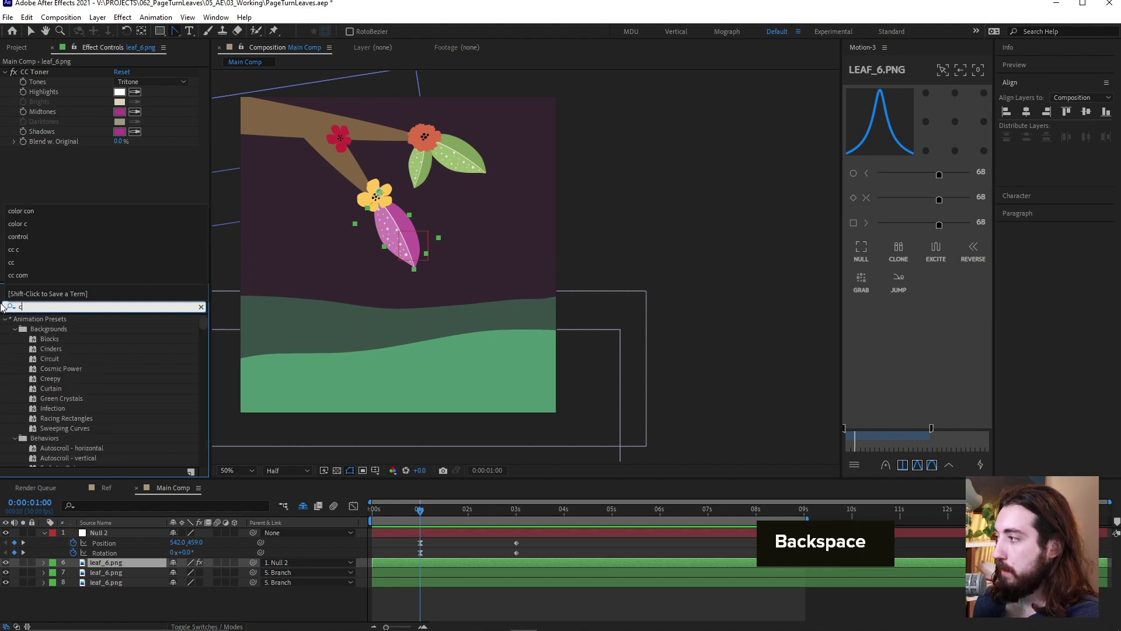
pyautogui.write('page')
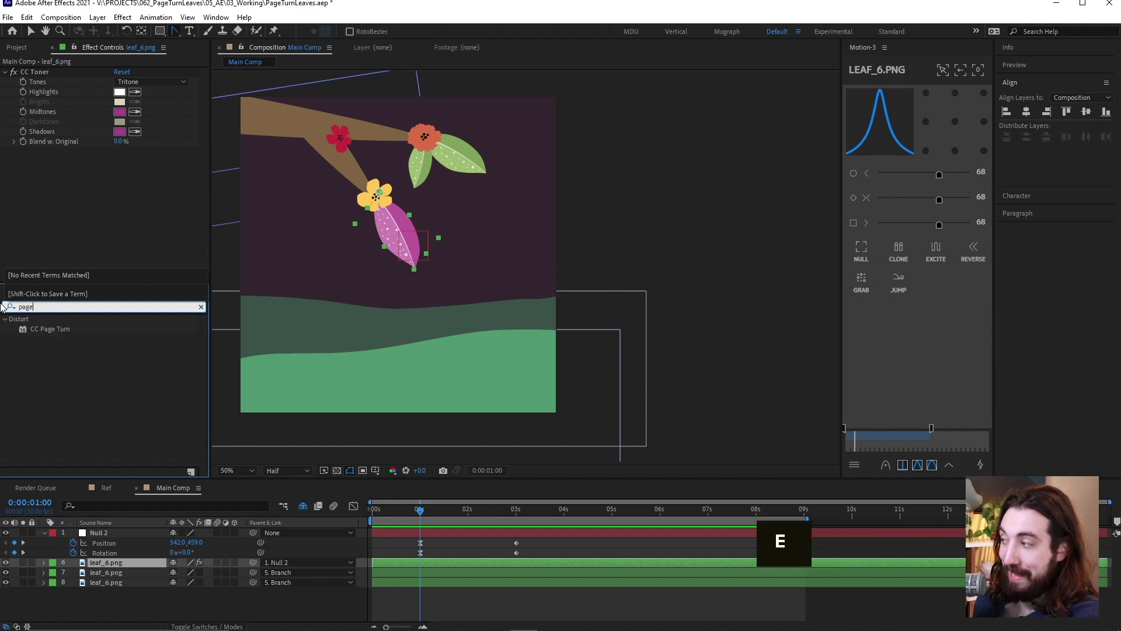
pyautogui.doubleClick(50, 329)
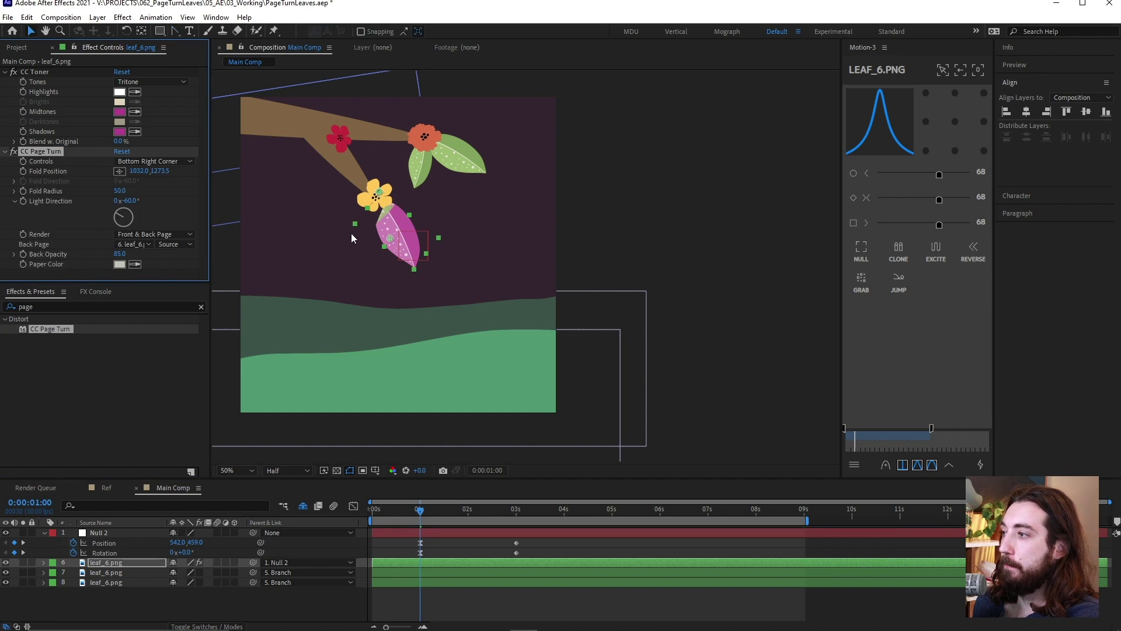
# Step: Drag the CC Page Turn fold point to 605.4,736.0 to fold the leaf's top corner over
pyautogui.moveTo(390, 241); pyautogui.dragTo(489, 274)
pyautogui.scroll(2, 367, 235)
pyautogui.press('space')
pyautogui.moveTo(185, 282); pyautogui.dragTo(184, 308)
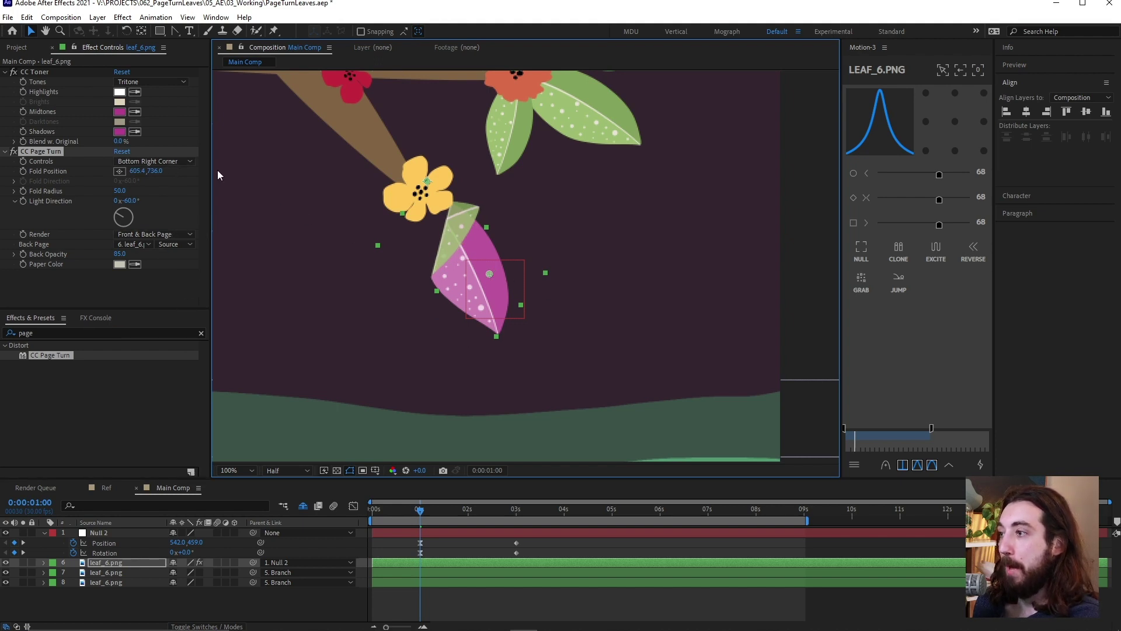
pyautogui.click(170, 161)
pyautogui.click(173, 228)
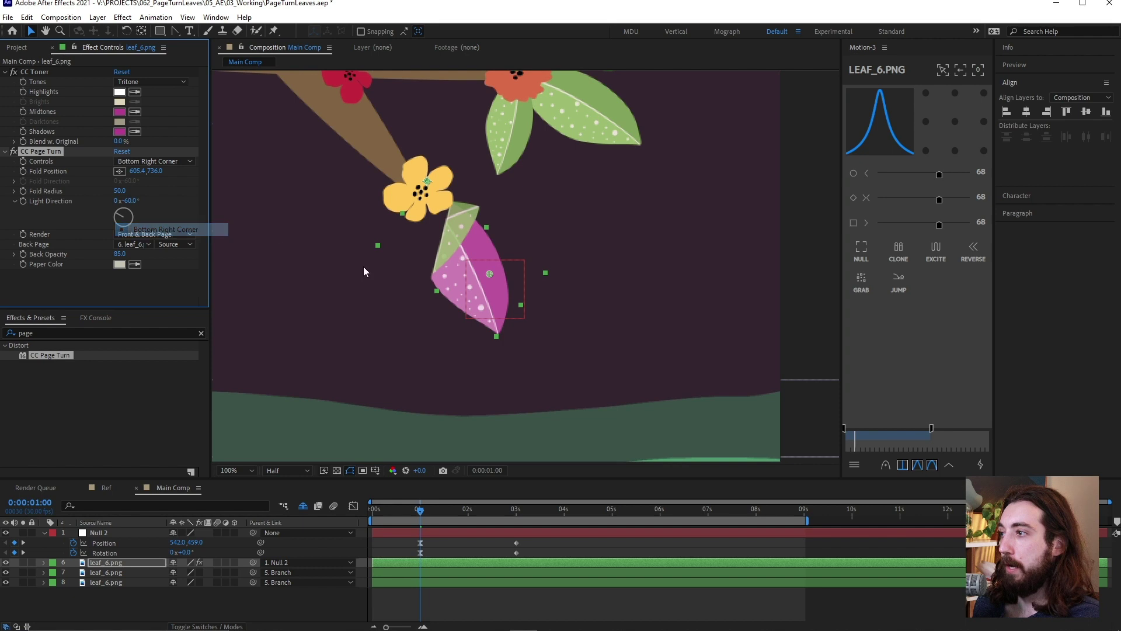
# Step: Reveal leaf_6.png's 127.6° rotation with R
pyautogui.click(117, 564)
pyautogui.press('r')
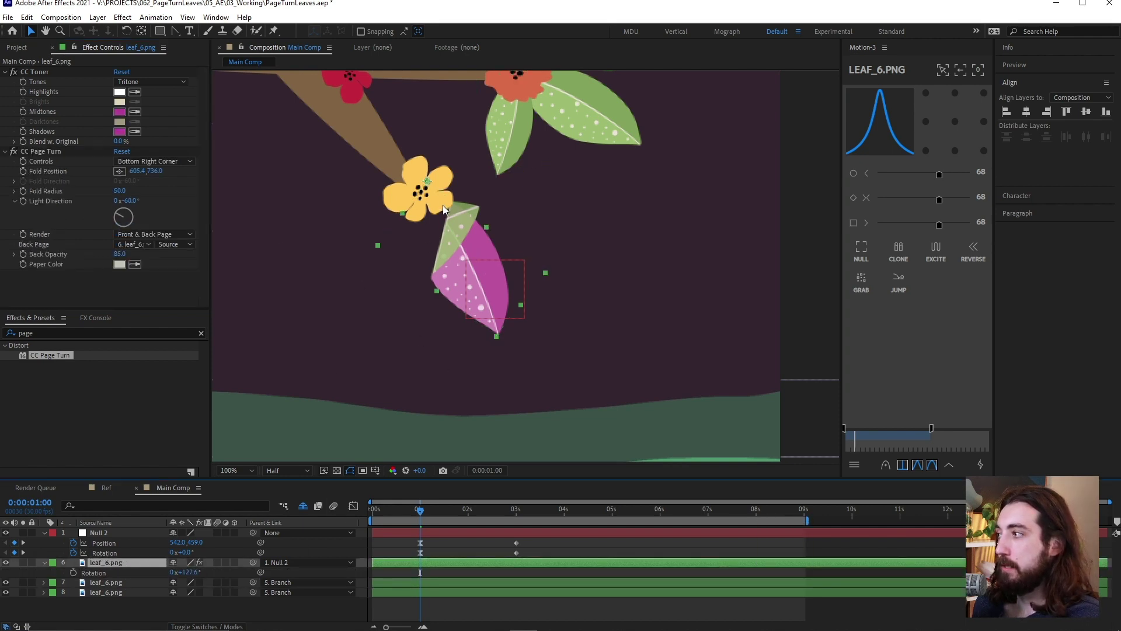
pyautogui.click(174, 161)
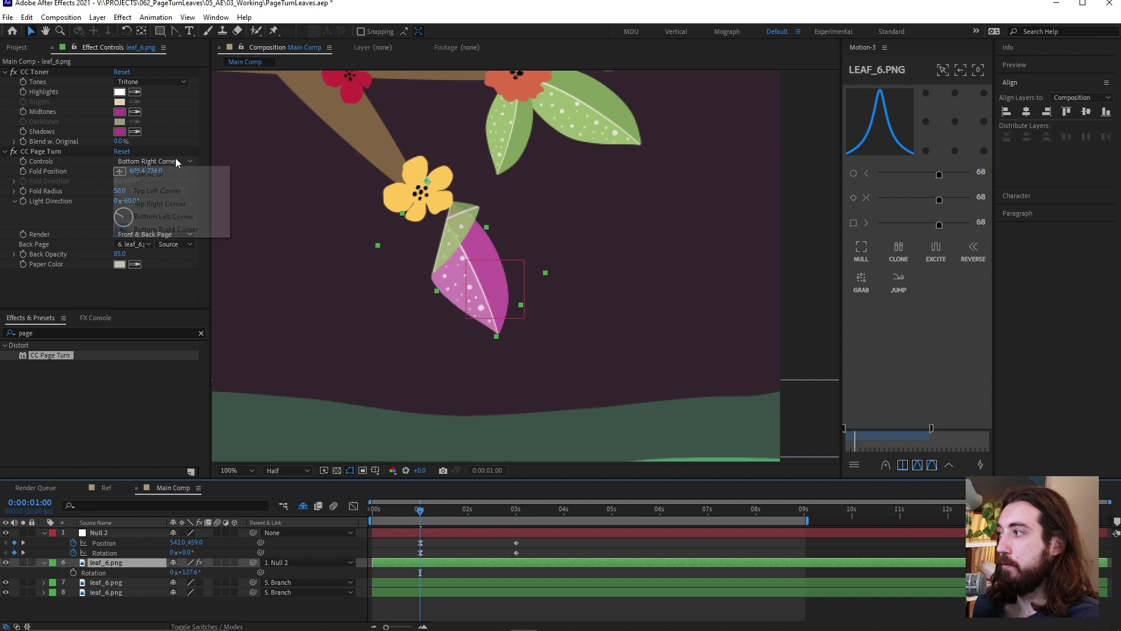
# Step: Set CC Page Turn to Top Left Corner and drag the fold handle to curl the leaf tip
pyautogui.click(189, 193)
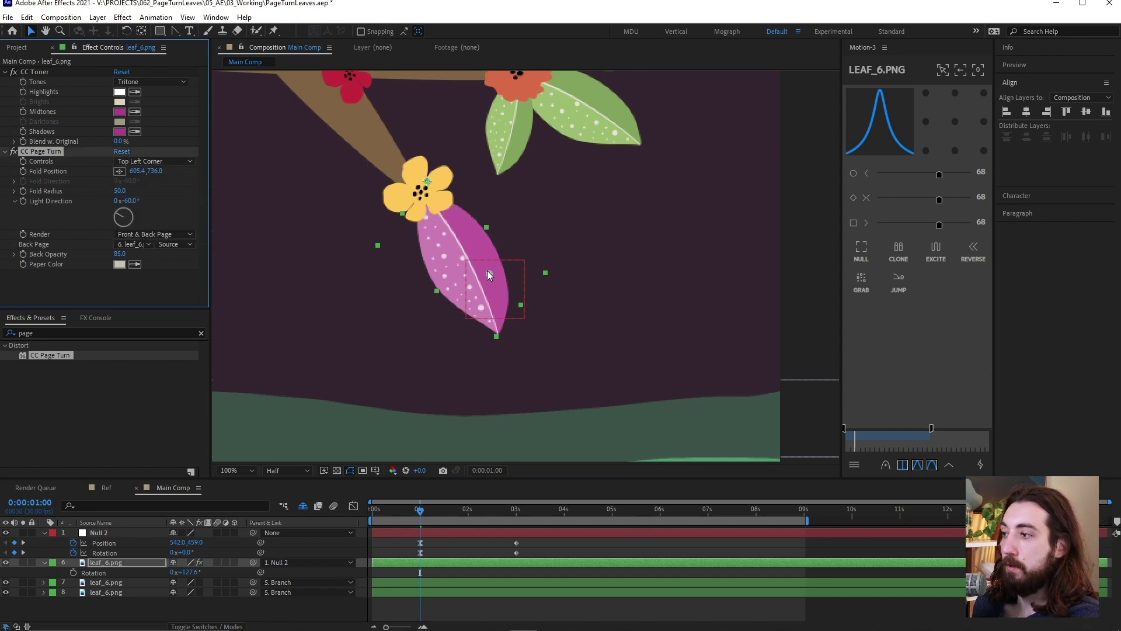
pyautogui.moveTo(490, 274); pyautogui.dragTo(415, 219)
pyautogui.moveTo(492, 239); pyautogui.dragTo(411, 220)
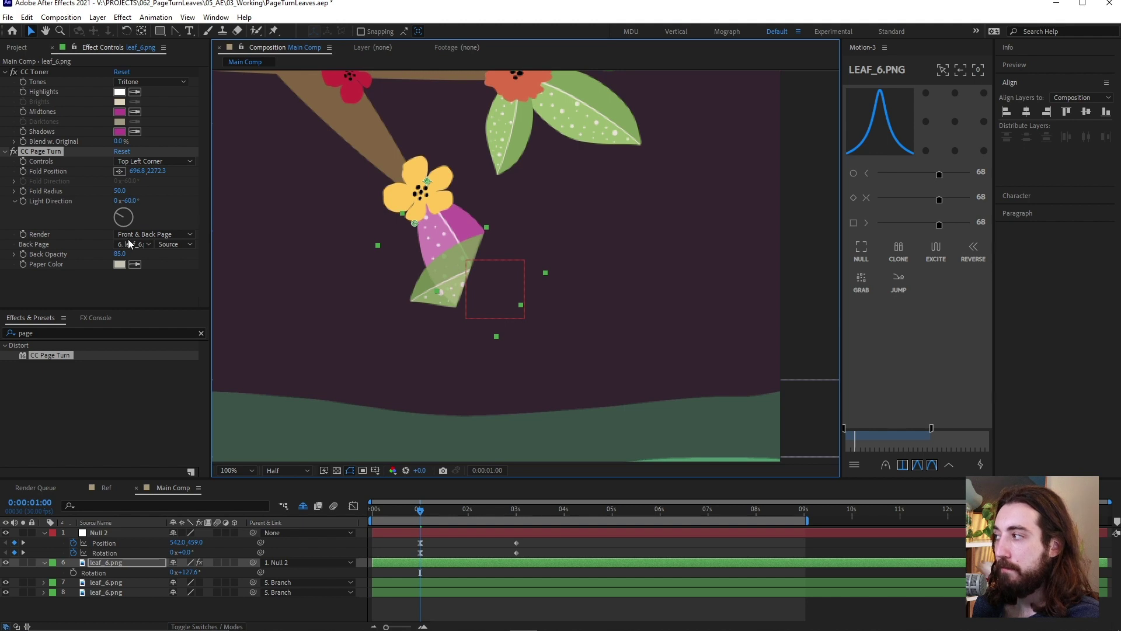
pyautogui.click(169, 234)
pyautogui.click(145, 246)
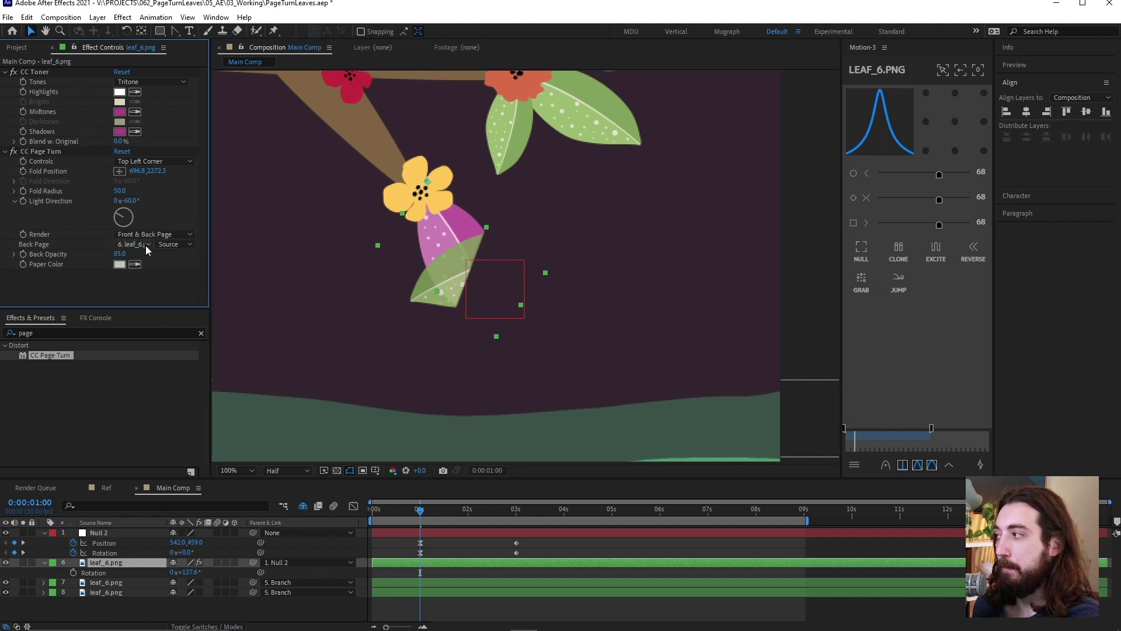
pyautogui.click(145, 245)
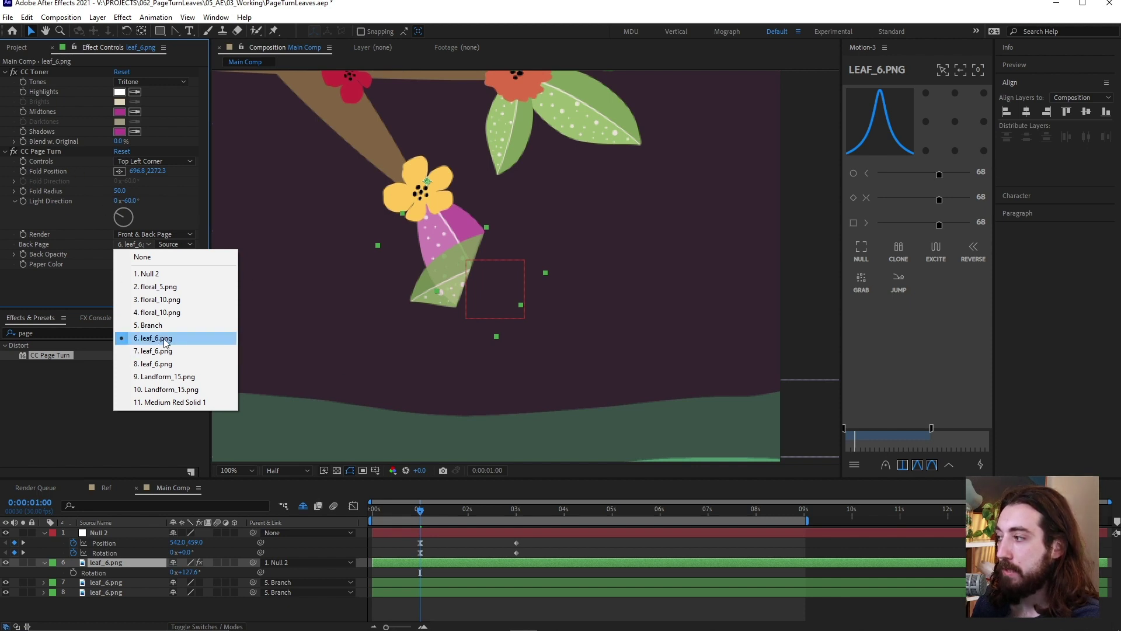
pyautogui.click(42, 74)
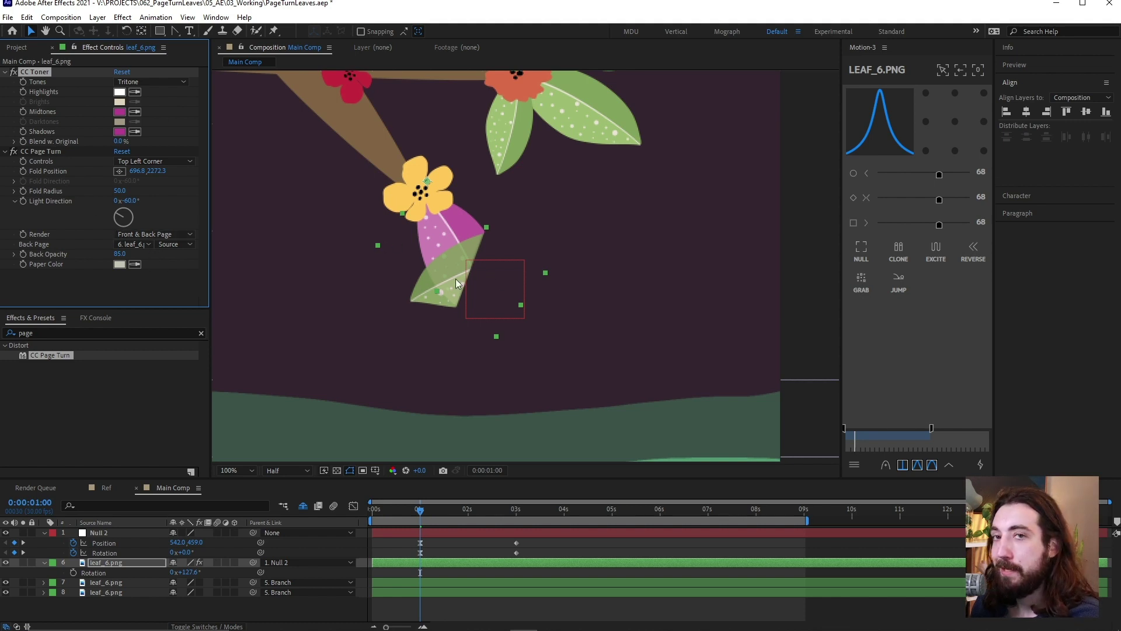
# Step: Move CC Toner below CC Page Turn so the folded back is tinted pink
pyautogui.click(173, 244)
pyautogui.click(184, 212)
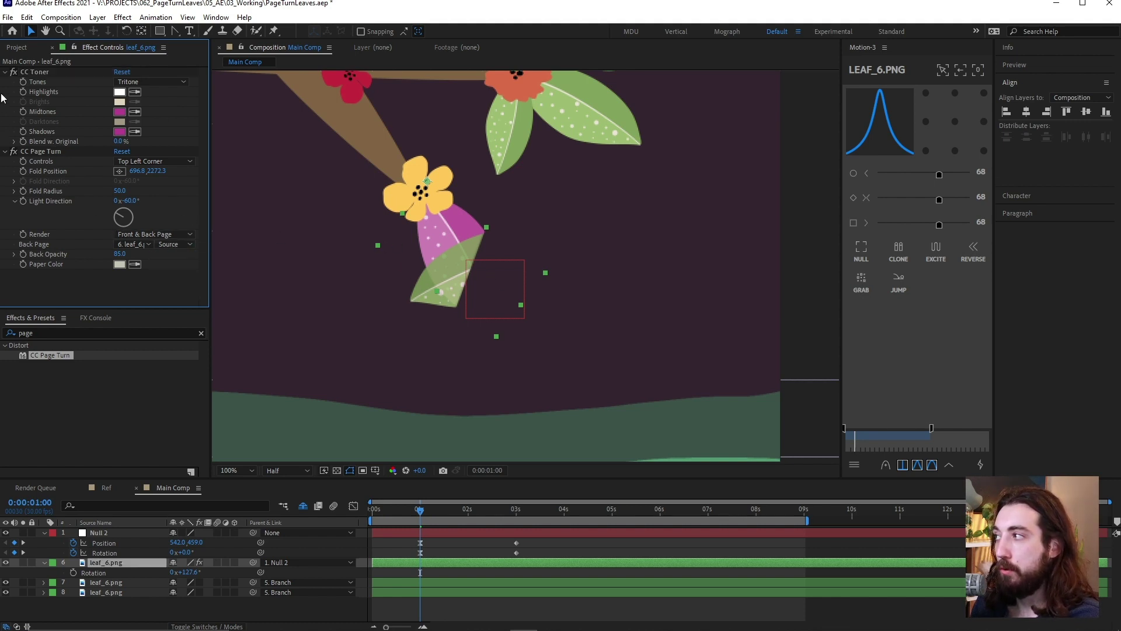
pyautogui.click(37, 73)
pyautogui.moveTo(36, 73); pyautogui.dragTo(80, 278)
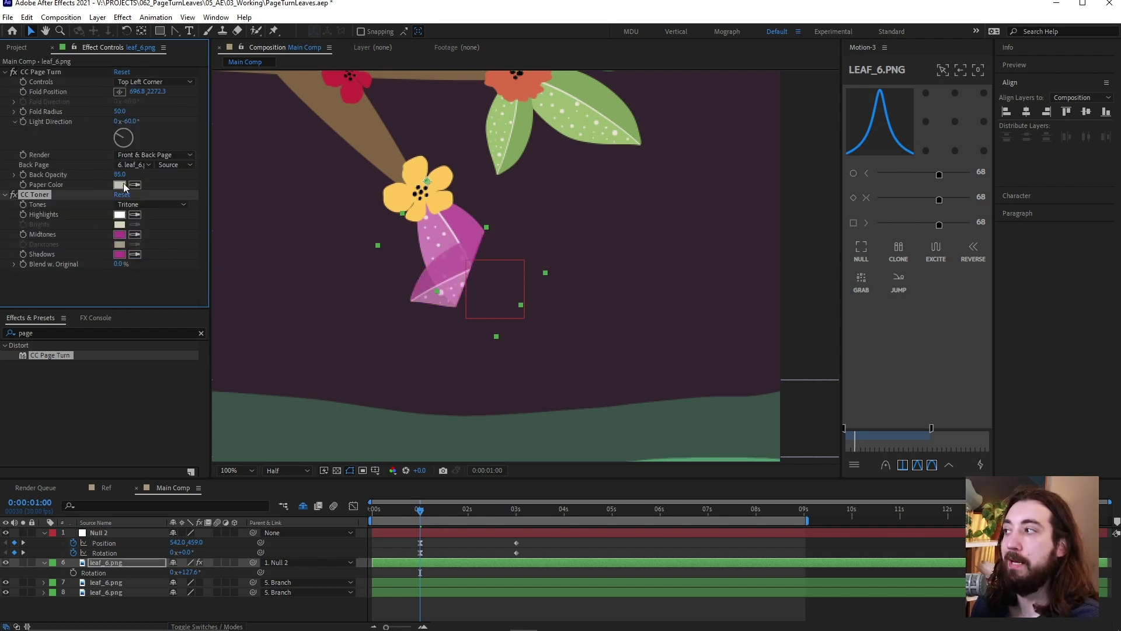
# Step: Set Back Opacity to 100 and widen Fold Radius to about 125.9
pyautogui.moveTo(119, 175); pyautogui.dragTo(201, 178)
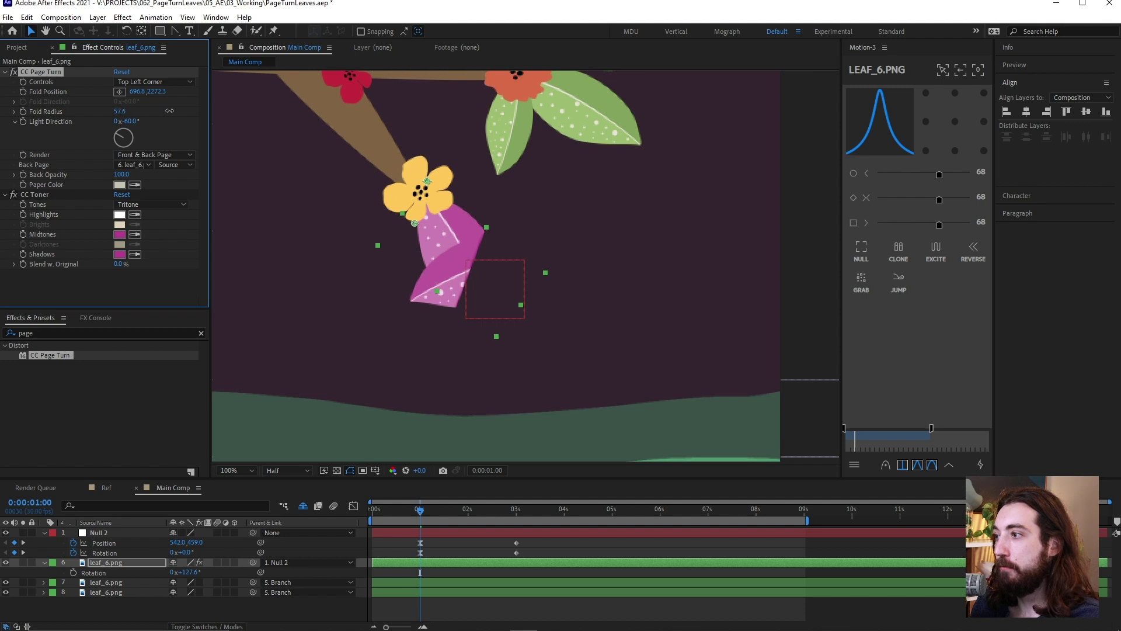
pyautogui.moveTo(169, 110); pyautogui.dragTo(588, 135)
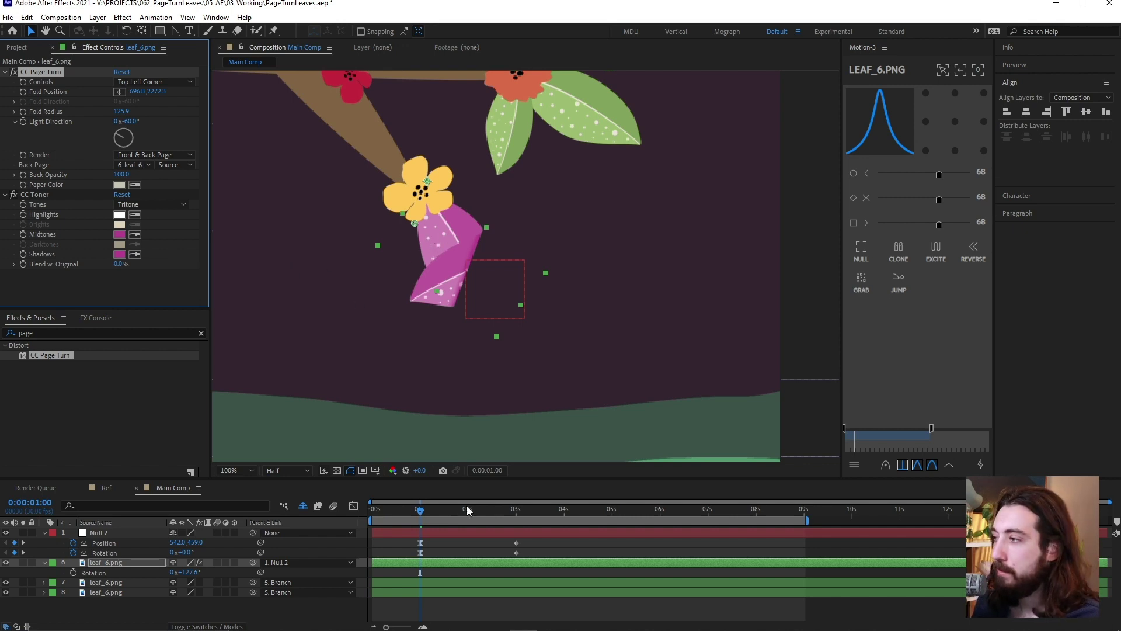
pyautogui.moveTo(422, 512); pyautogui.dragTo(425, 518)
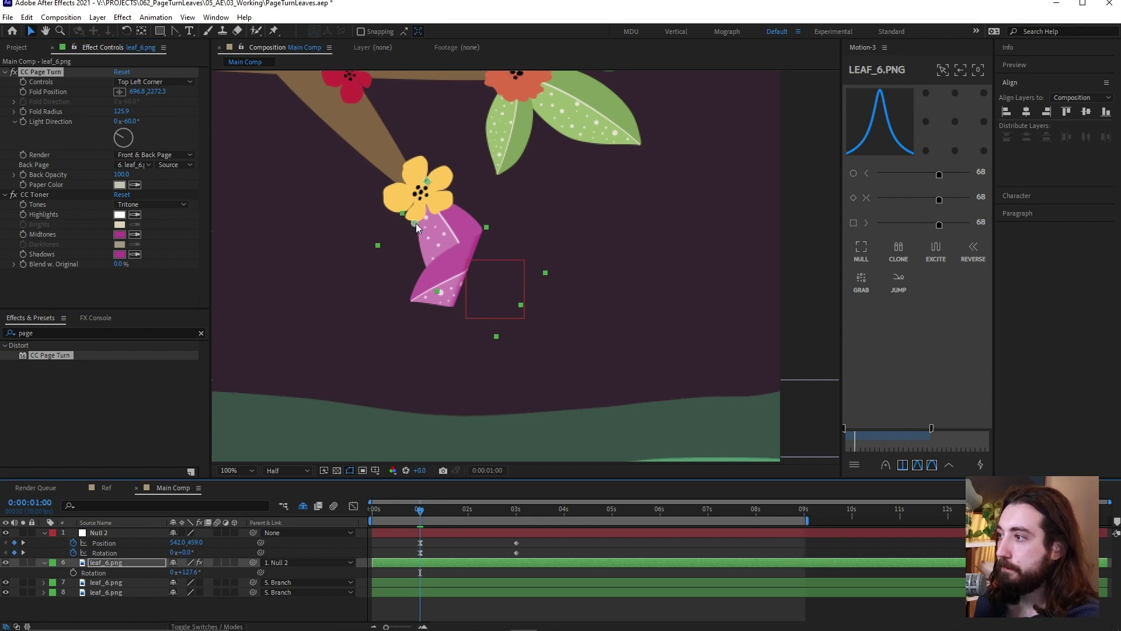
# Step: Keyframe Fold Position at 264.3,195.4 so the leaf hangs flat at one second
pyautogui.moveTo(416, 223); pyautogui.dragTo(530, 275)
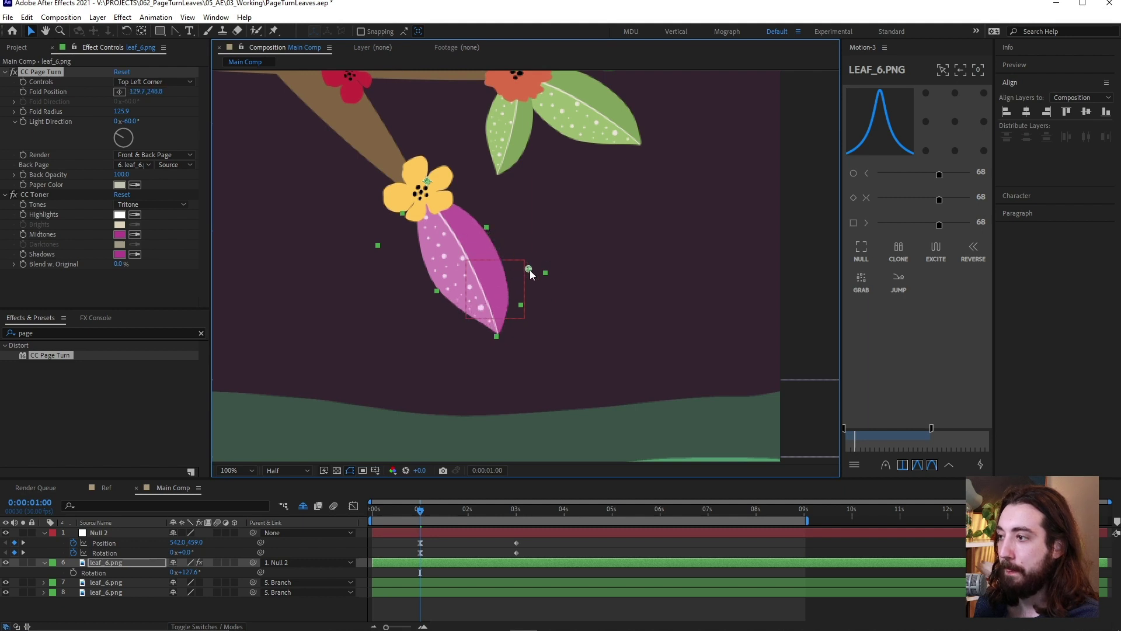
pyautogui.click(23, 112)
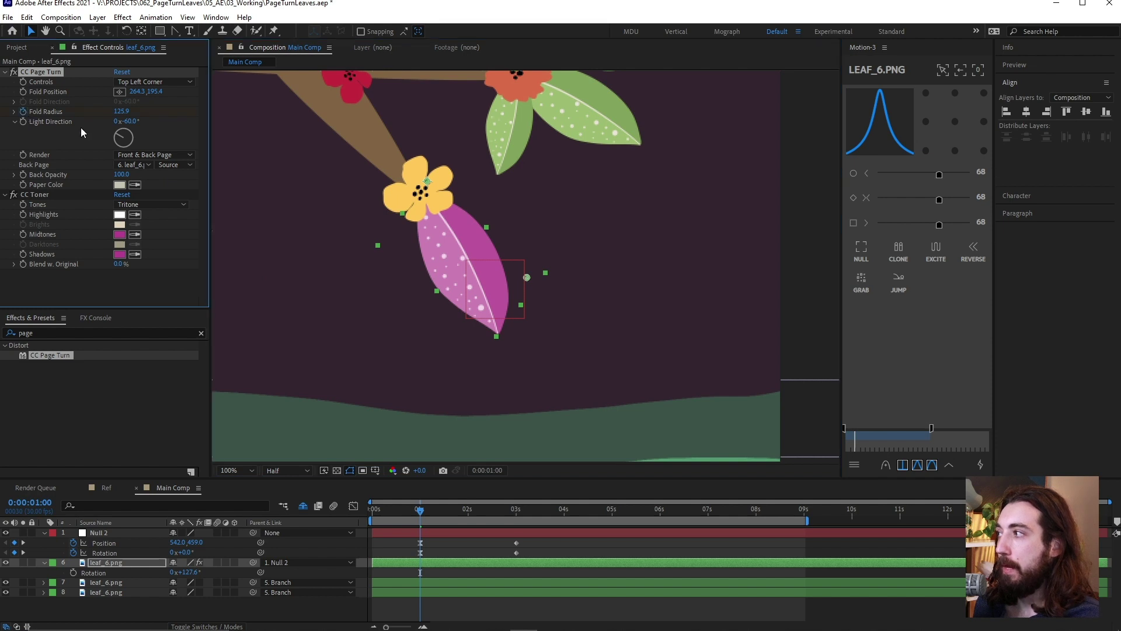
pyautogui.press('u')
pyautogui.moveTo(431, 510); pyautogui.dragTo(483, 510)
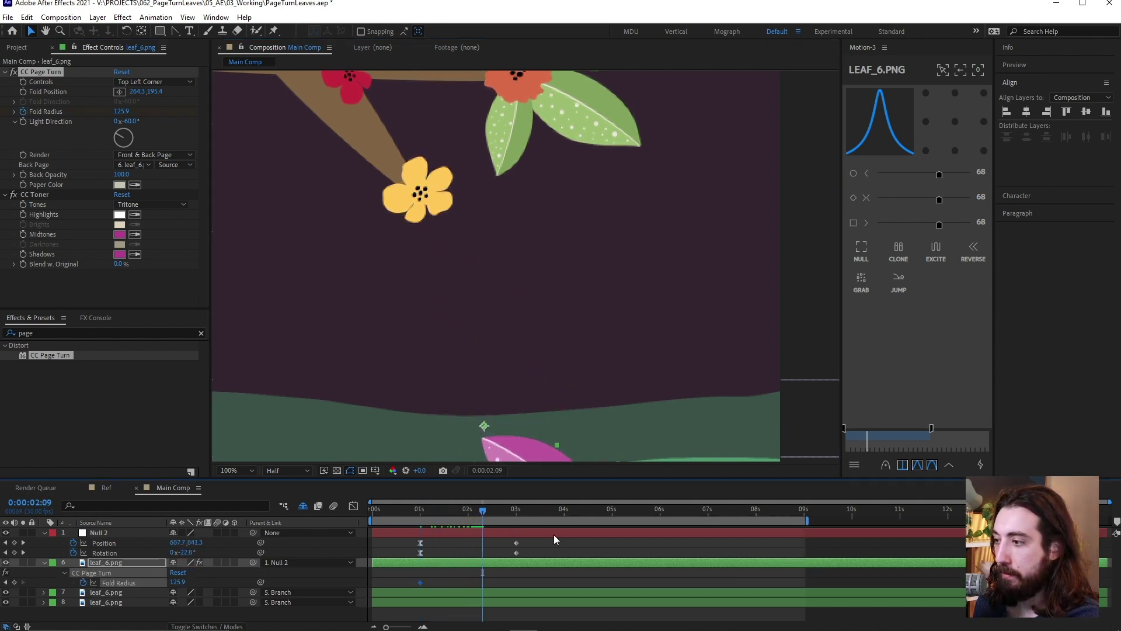
pyautogui.scroll(-2, 546, 350)
pyautogui.moveTo(573, 377); pyautogui.dragTo(530, 341)
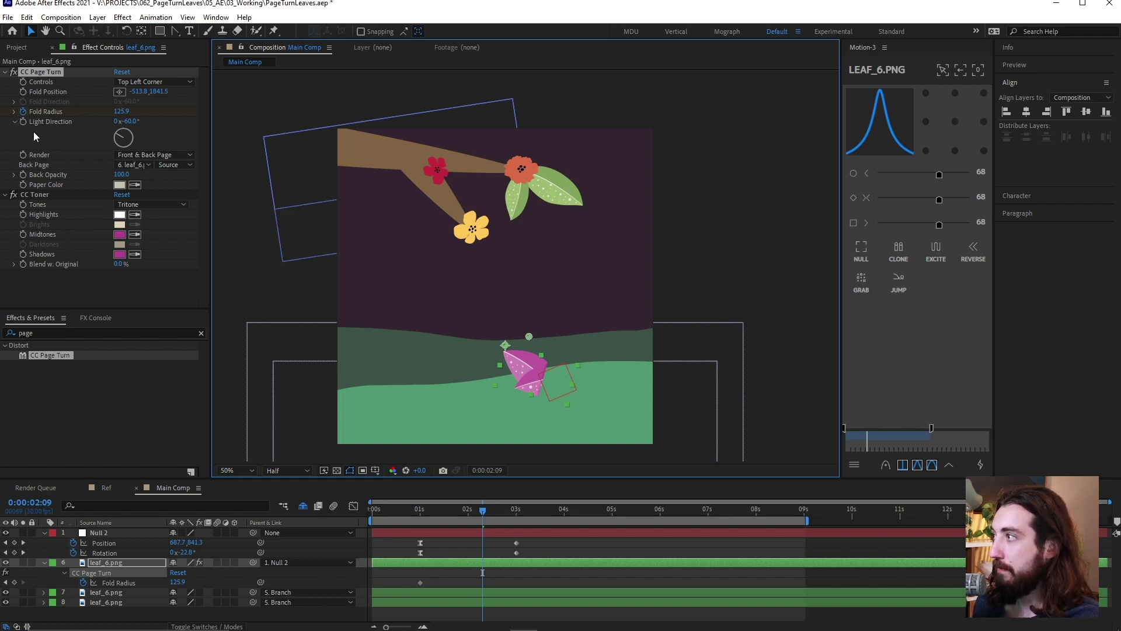
pyautogui.hotkey('ctrl', 'z')
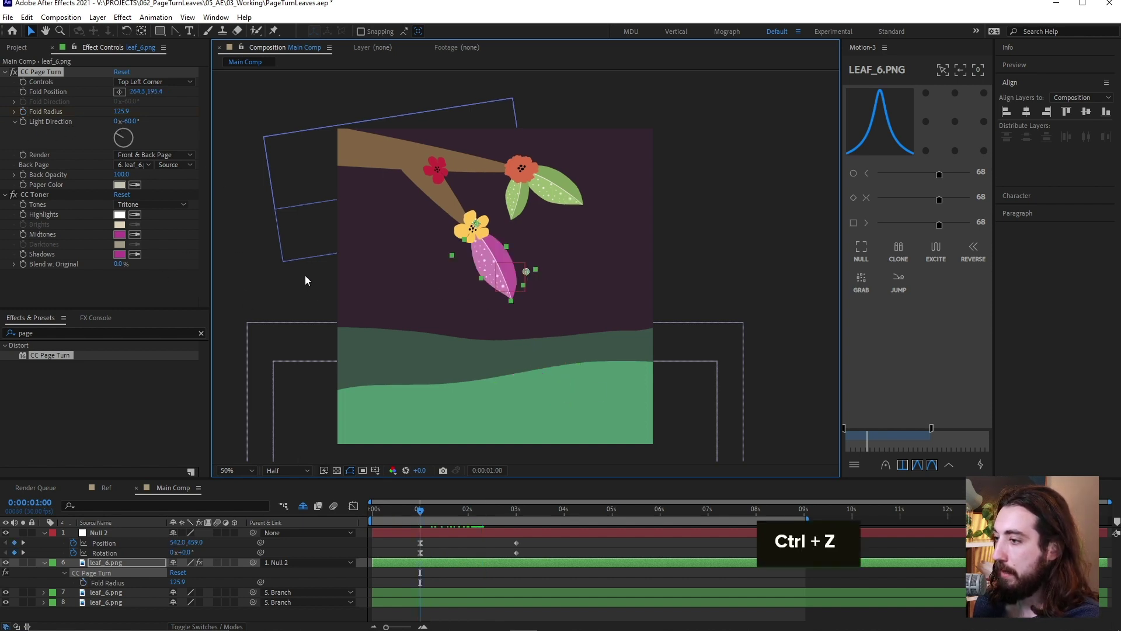
pyautogui.click(23, 92)
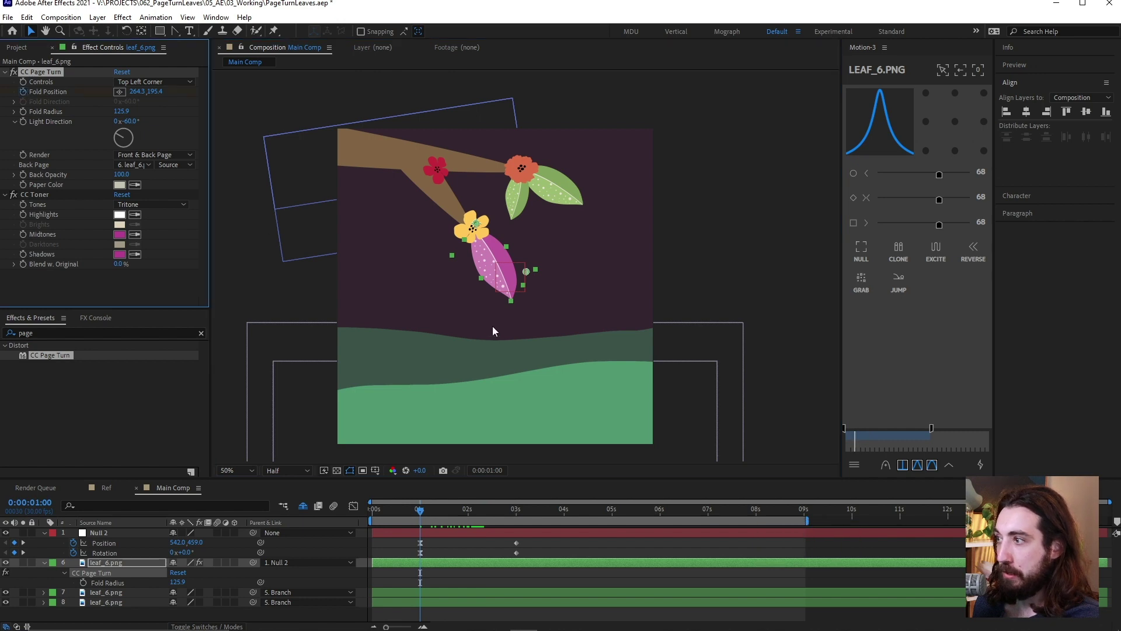
pyautogui.press('u')
# Step: At 0:00:02:10, curl the landed leaf with a new fold keyframe and apply Easy Ease
pyautogui.moveTo(431, 513); pyautogui.dragTo(484, 525)
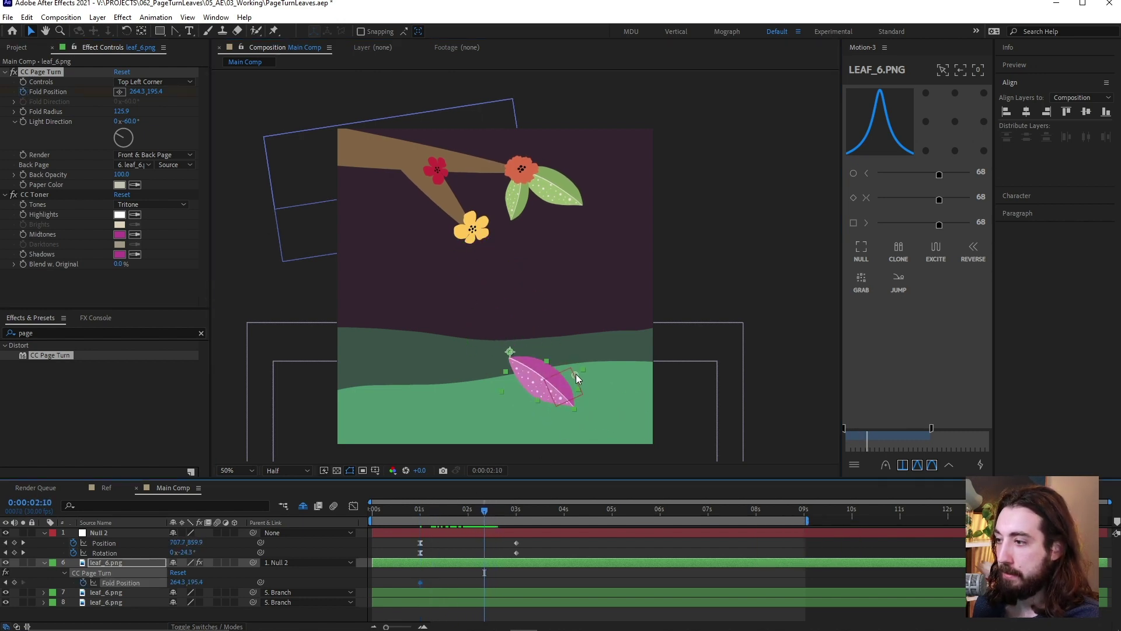
pyautogui.moveTo(576, 374); pyautogui.dragTo(514, 345)
pyautogui.moveTo(485, 583); pyautogui.dragTo(416, 588)
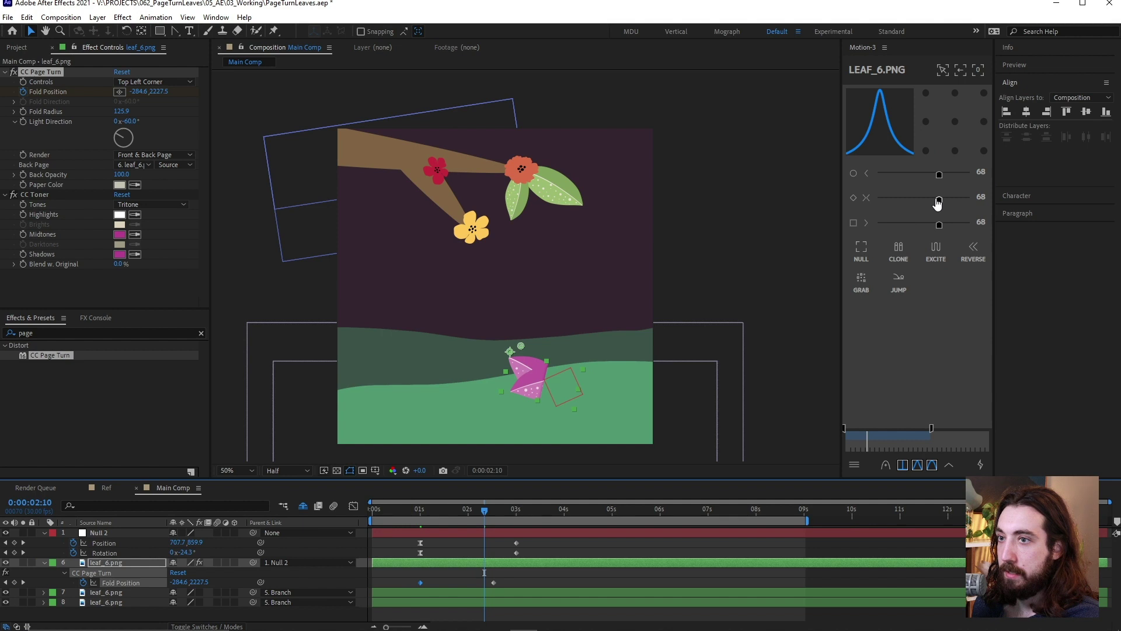
pyautogui.press('F9')
pyautogui.click(431, 537)
# Step: Preview the fold, nudge the landing keyframe slightly earlier and set its ease to 58
pyautogui.click(411, 513)
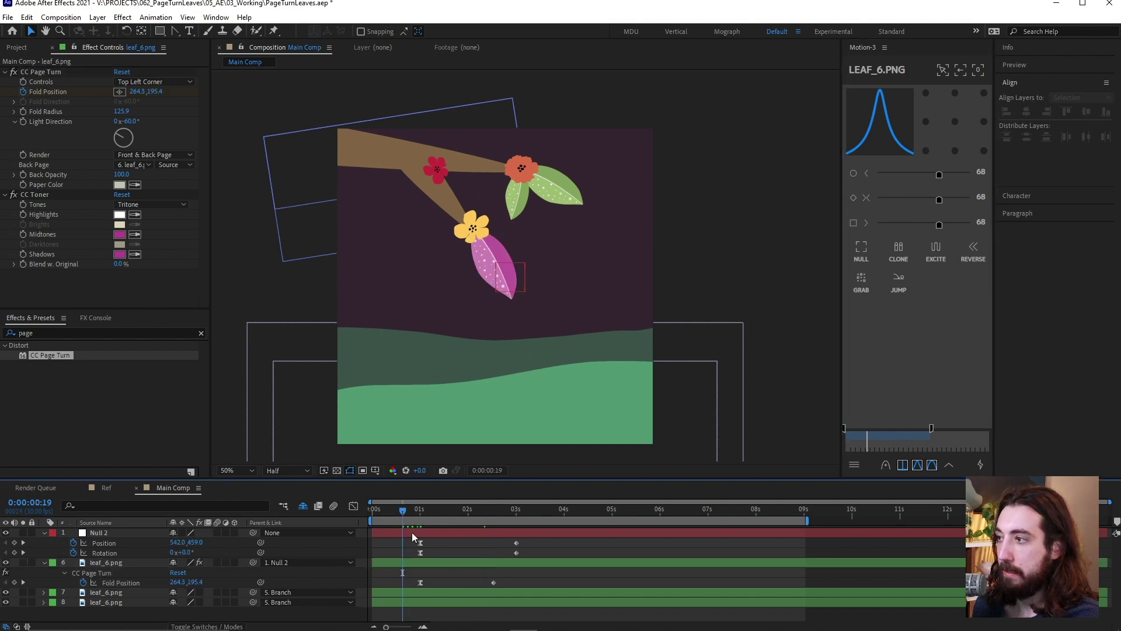
pyautogui.press('space')
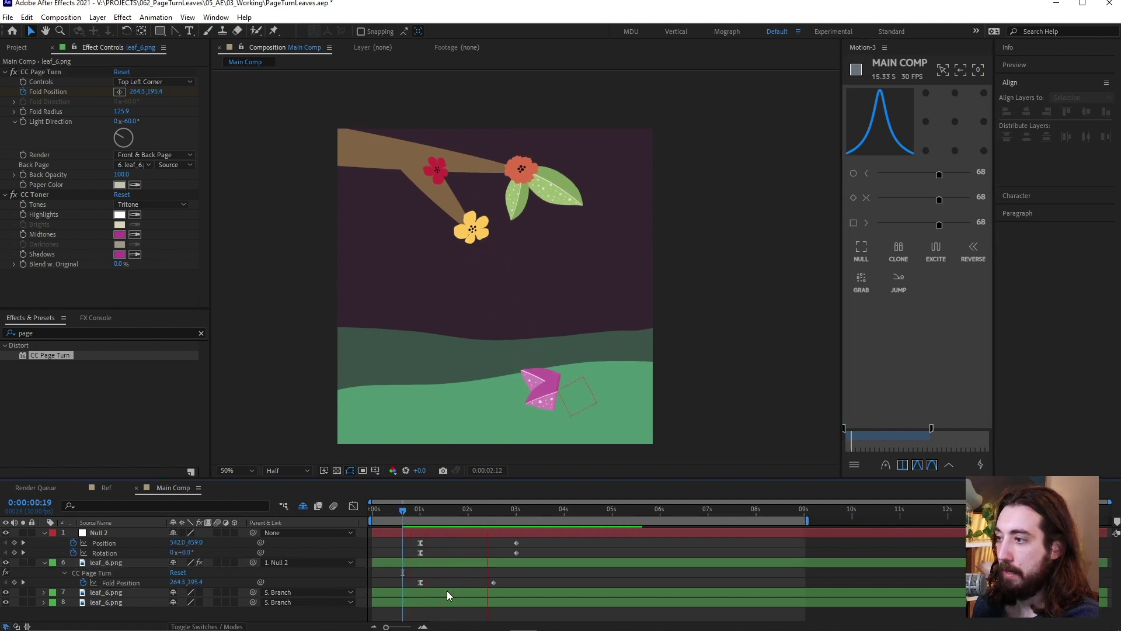
pyautogui.click(464, 512)
pyautogui.moveTo(466, 512); pyautogui.dragTo(484, 512)
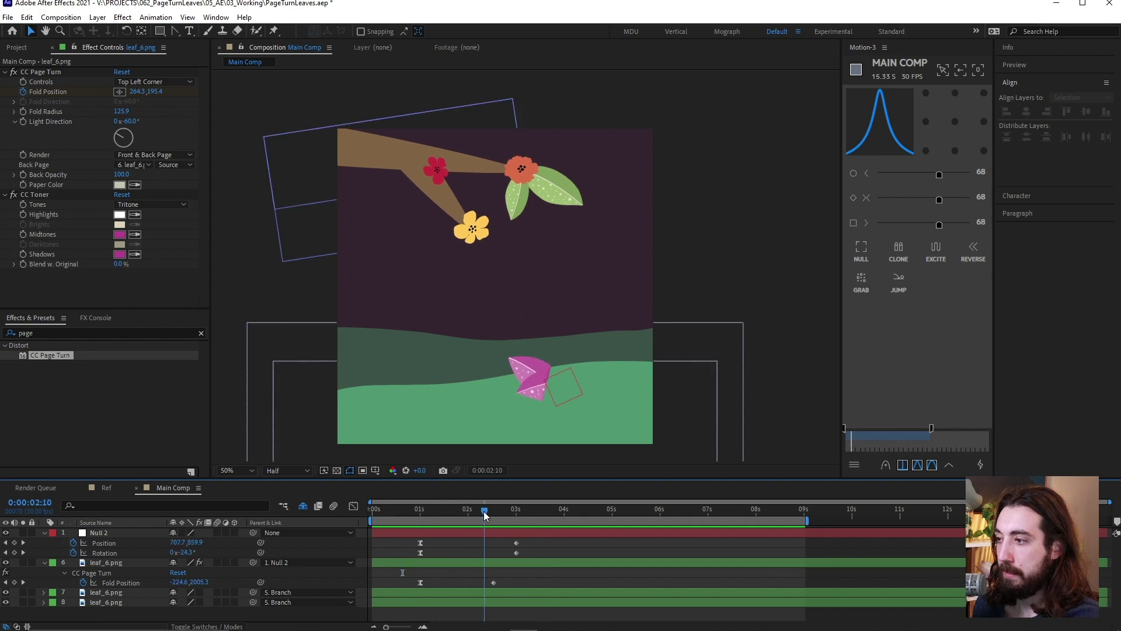
pyautogui.click(493, 582)
pyautogui.moveTo(494, 583); pyautogui.dragTo(490, 582)
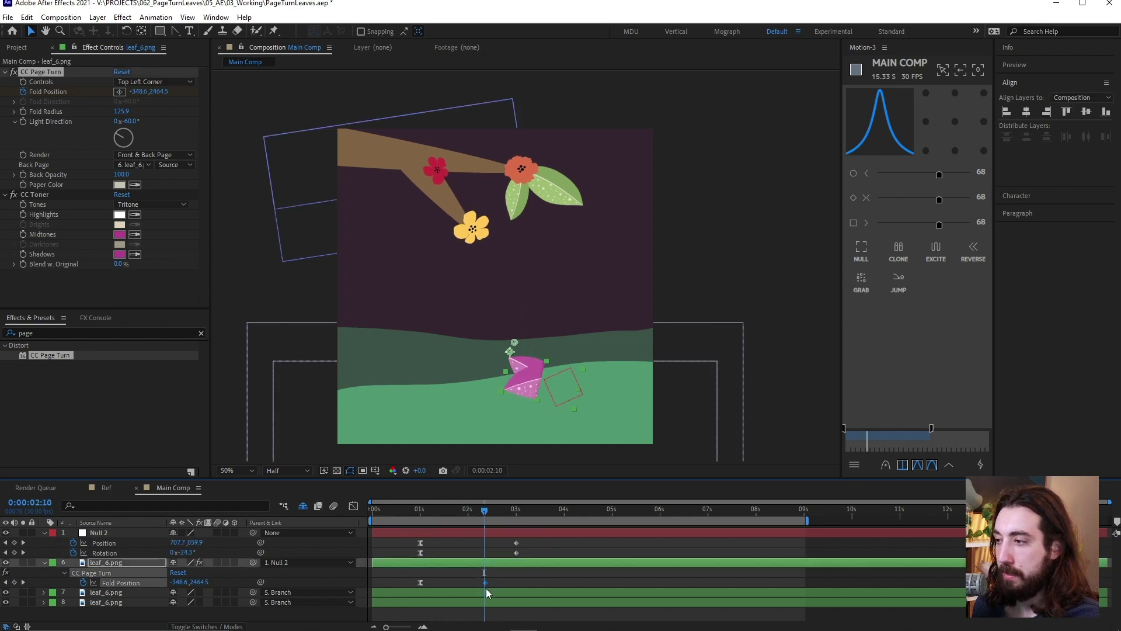
pyautogui.click(930, 200)
# Step: Replay the eased fold, undo the last change and return to the one-second mark
pyautogui.press('F2')
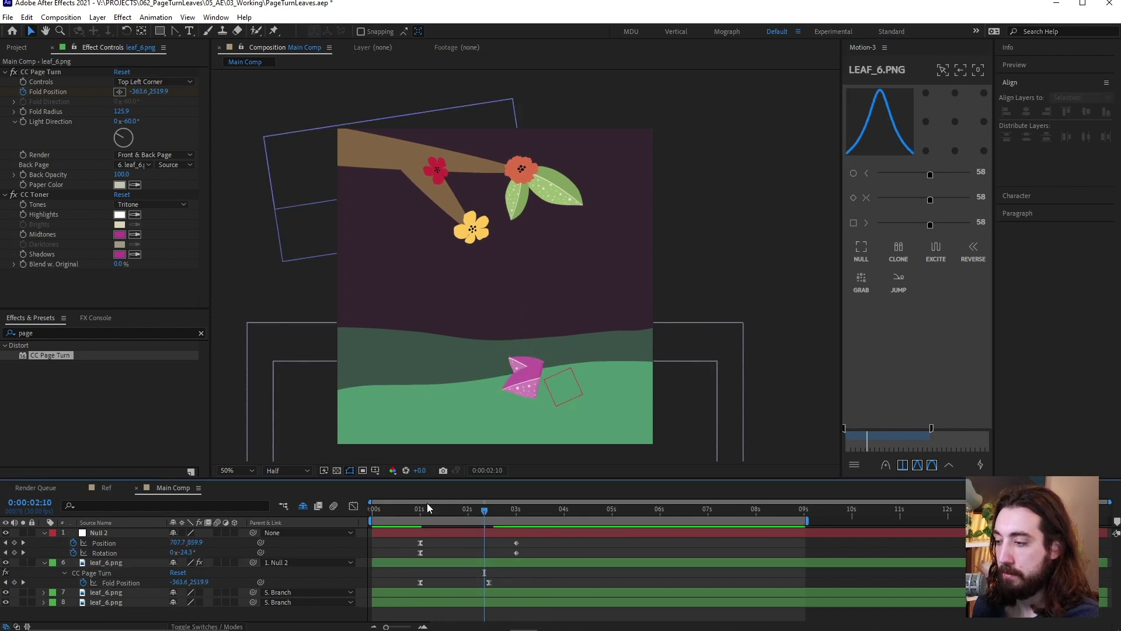
pyautogui.click(412, 512)
pyautogui.press('space')
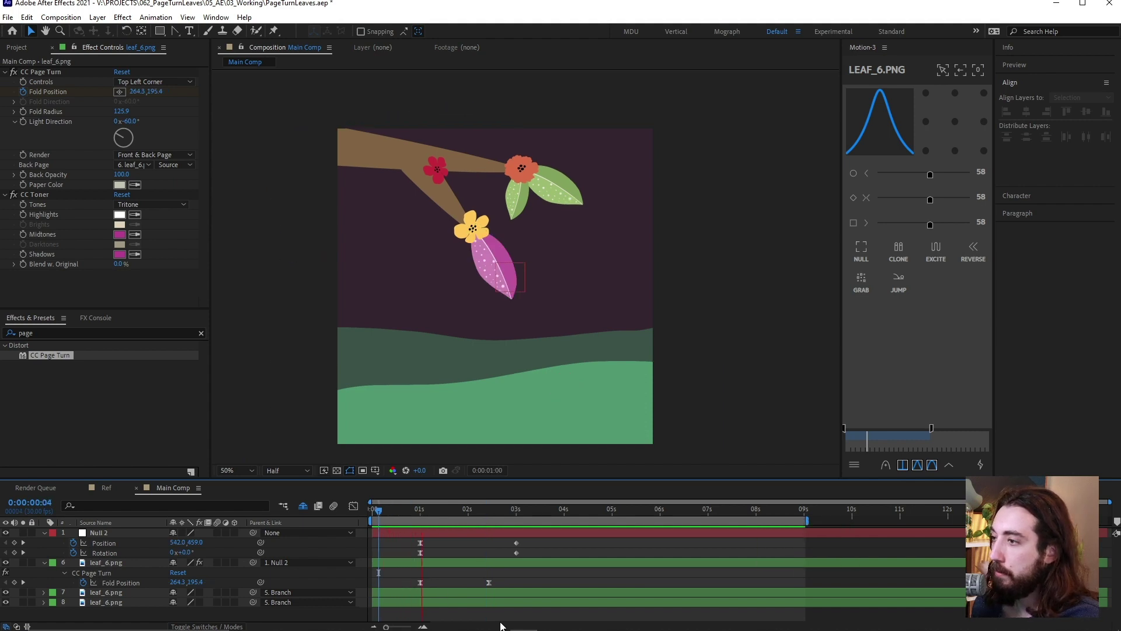
pyautogui.press('space')
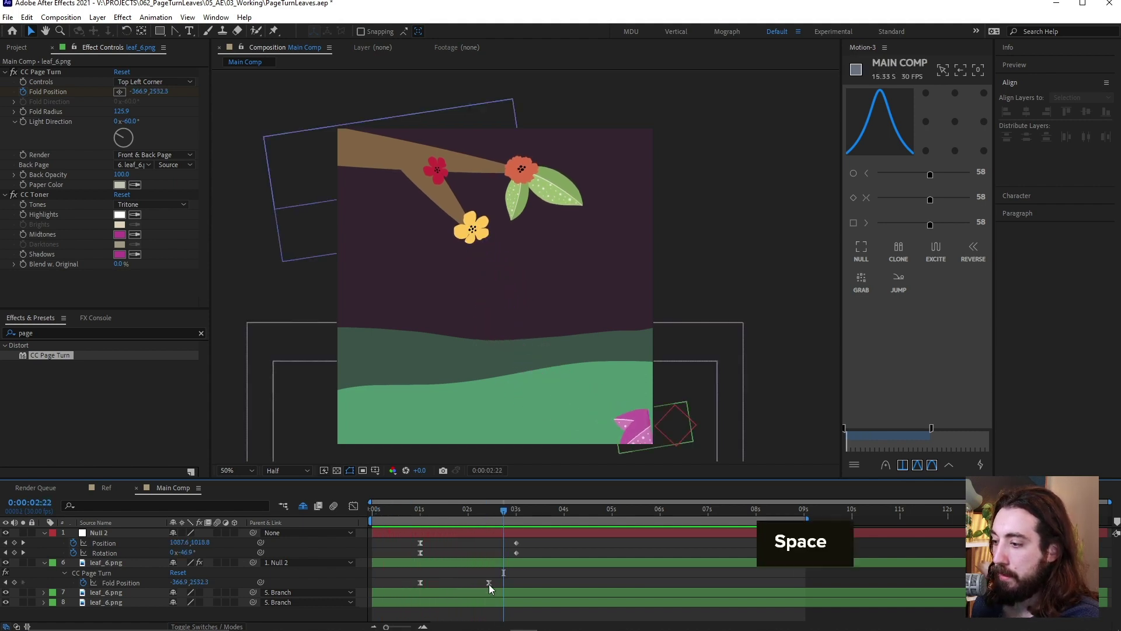
pyautogui.hotkey('ctrl', 'z')
pyautogui.moveTo(436, 508); pyautogui.dragTo(419, 508)
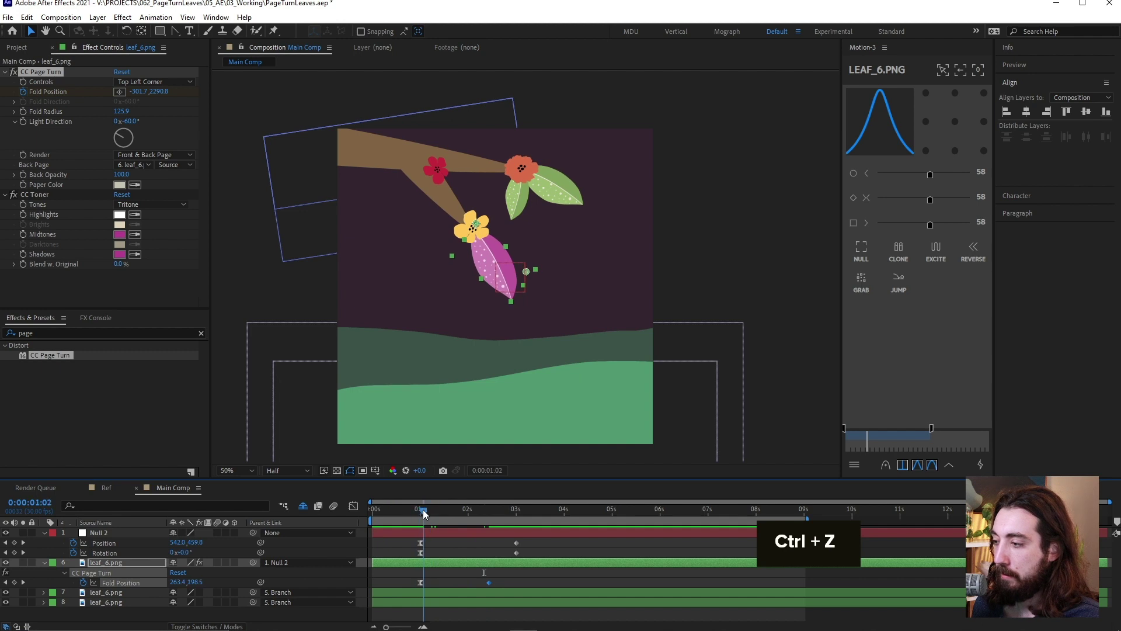
pyautogui.keyDown('shift'); pyautogui.click(400, 562); pyautogui.keyUp('shift')
pyautogui.click(420, 594)
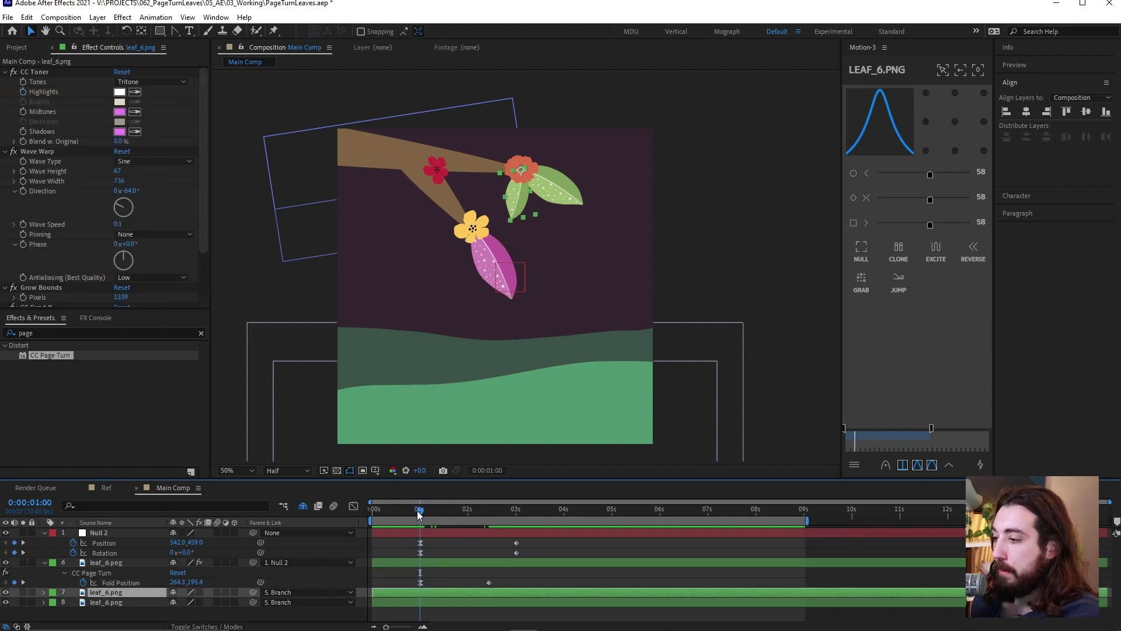
# Step: Add a wiggle(.25,650) expression to layer 6's CC Page Turn Fold Position
pyautogui.keyDown('shift'); pyautogui.click(437, 562); pyautogui.keyUp('shift')
pyautogui.click(437, 562)
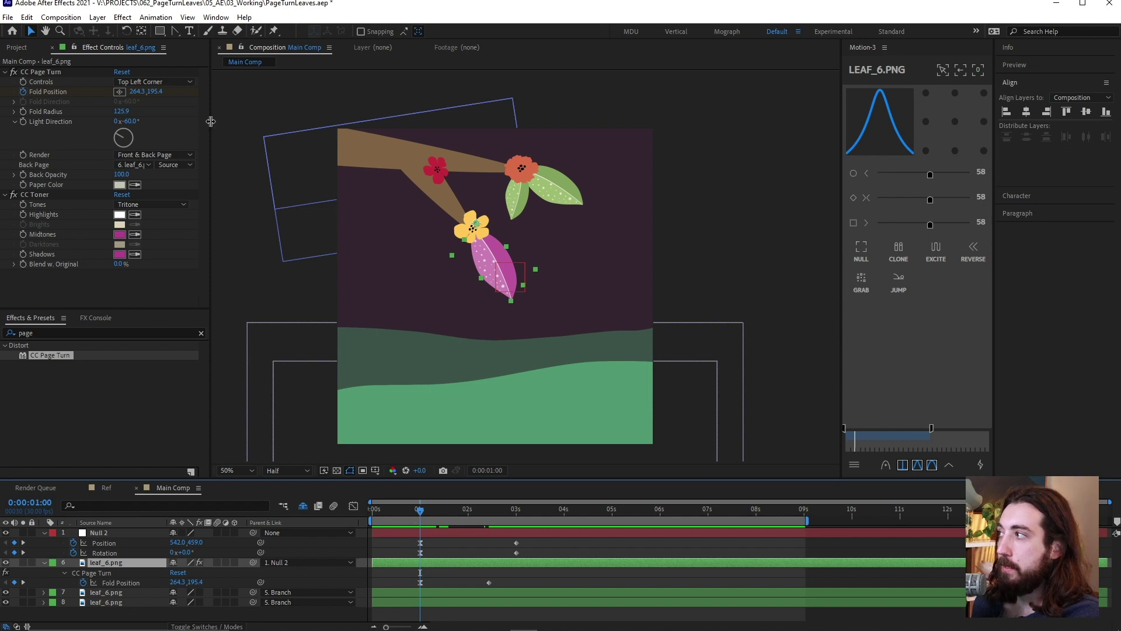
pyautogui.keyDown('alt'); pyautogui.click(24, 91); pyautogui.keyUp('alt')
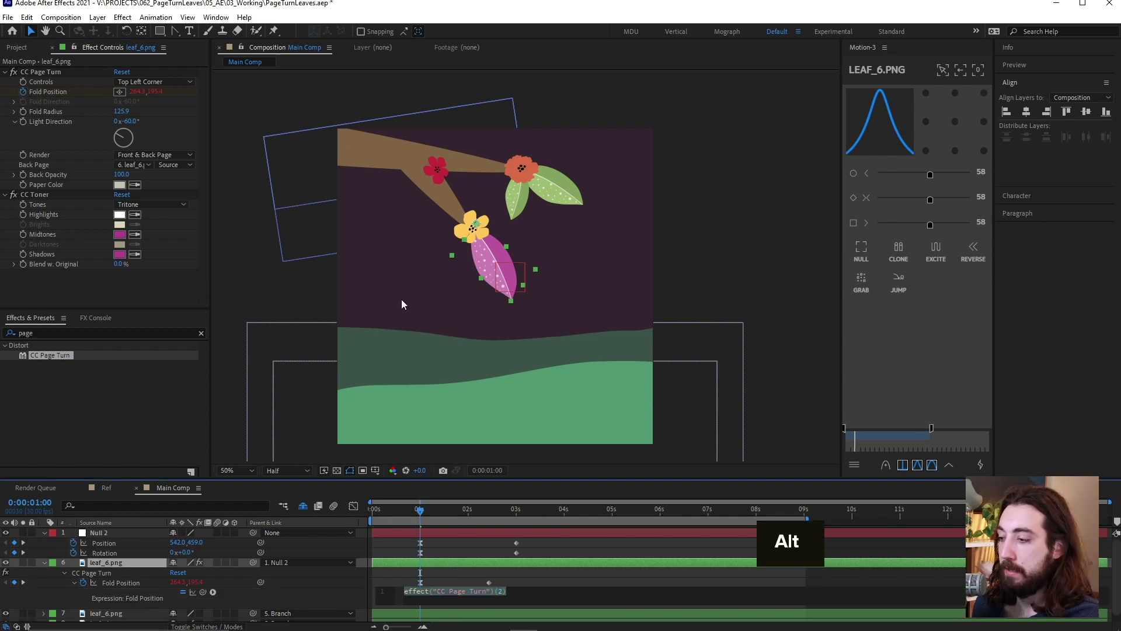
pyautogui.write('wig')
pyautogui.press('Return')
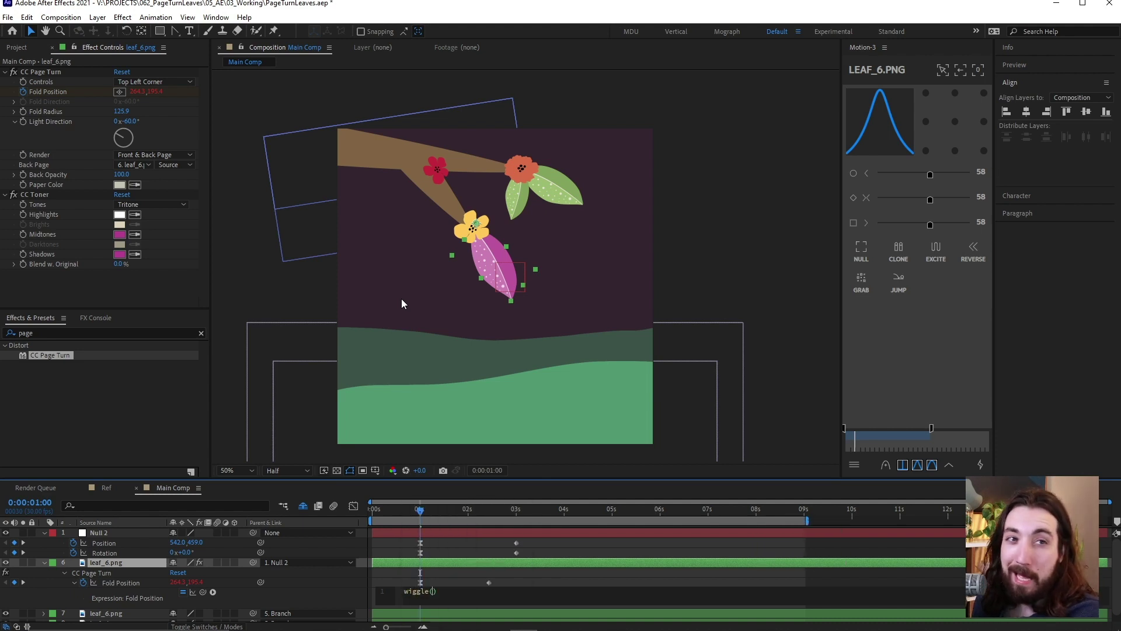
pyautogui.write('.25,')
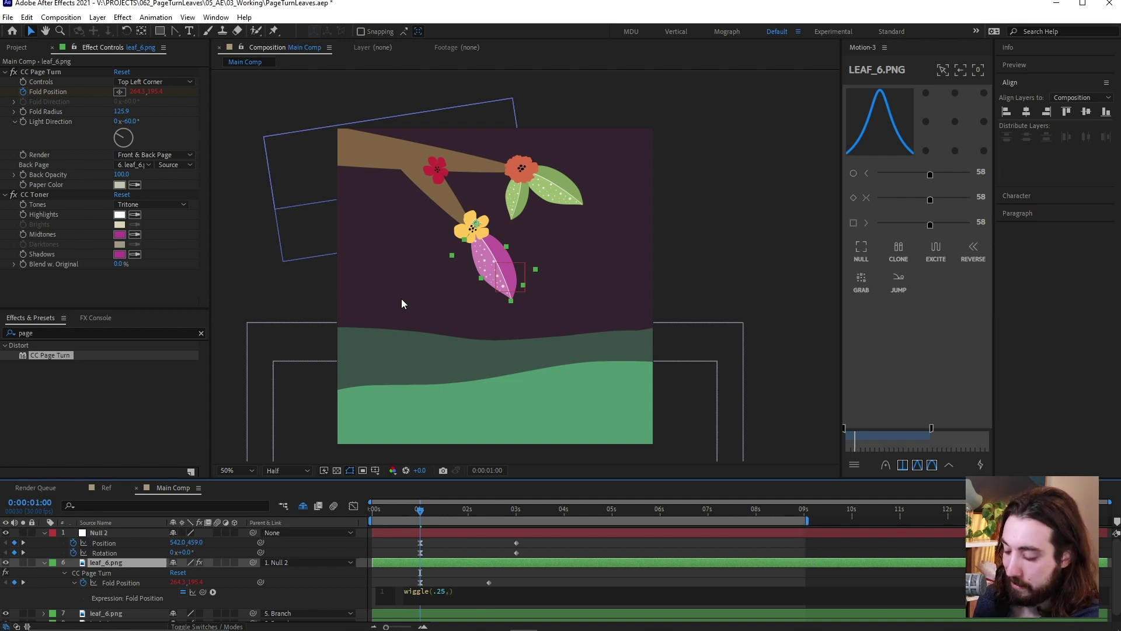
pyautogui.write('650')
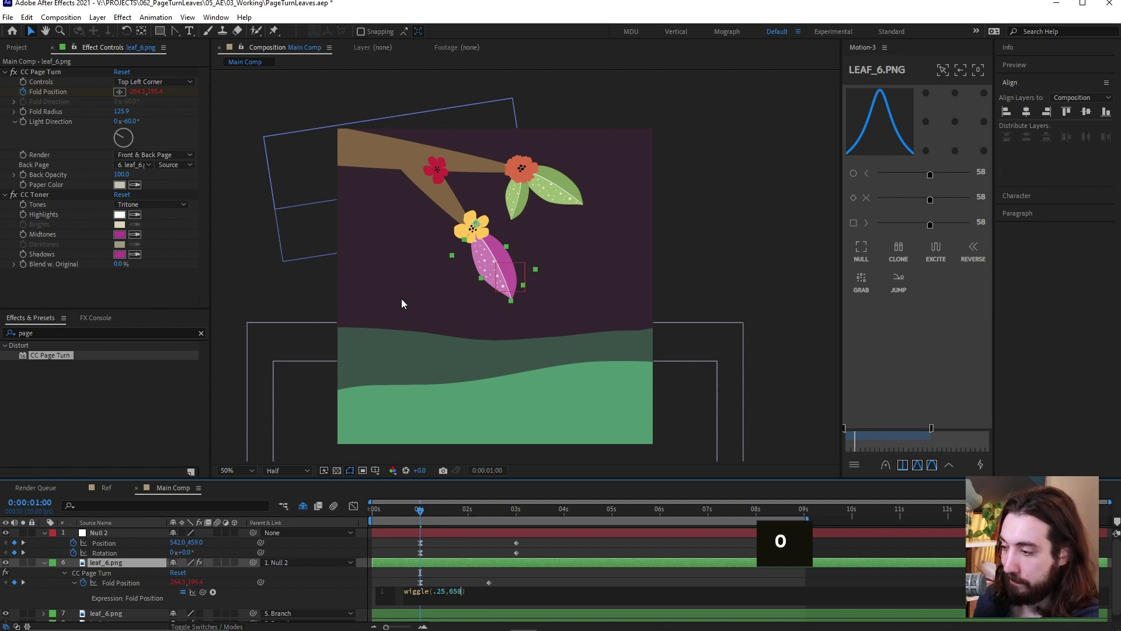
pyautogui.click(455, 572)
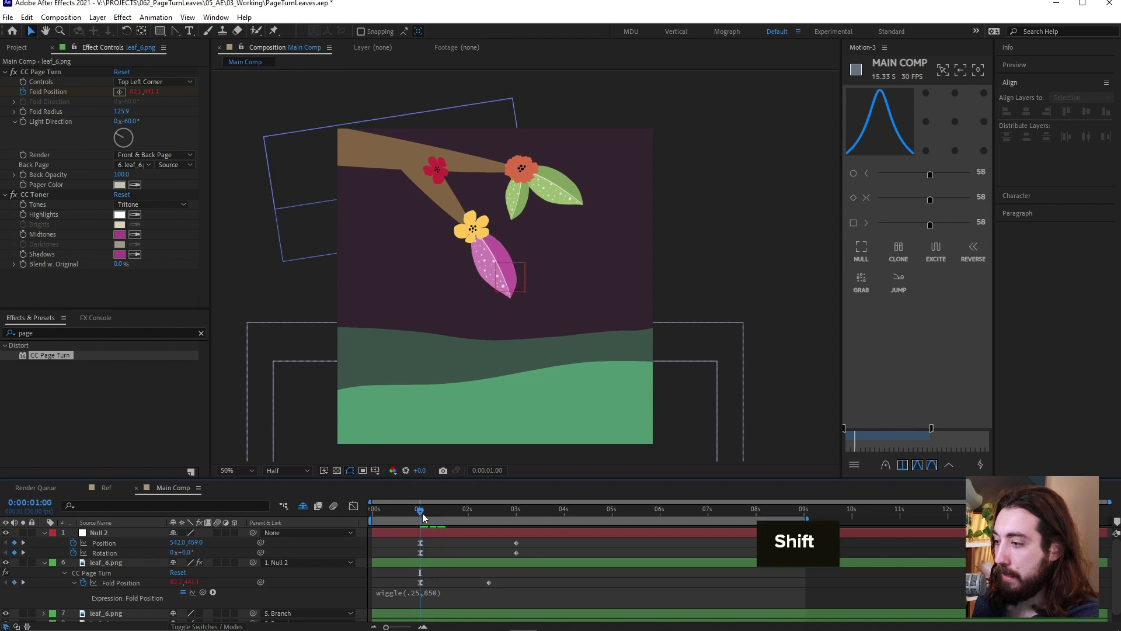
# Step: Shift the Null's and leaf's keyframes together slightly later
pyautogui.moveTo(400, 541); pyautogui.dragTo(600, 584)
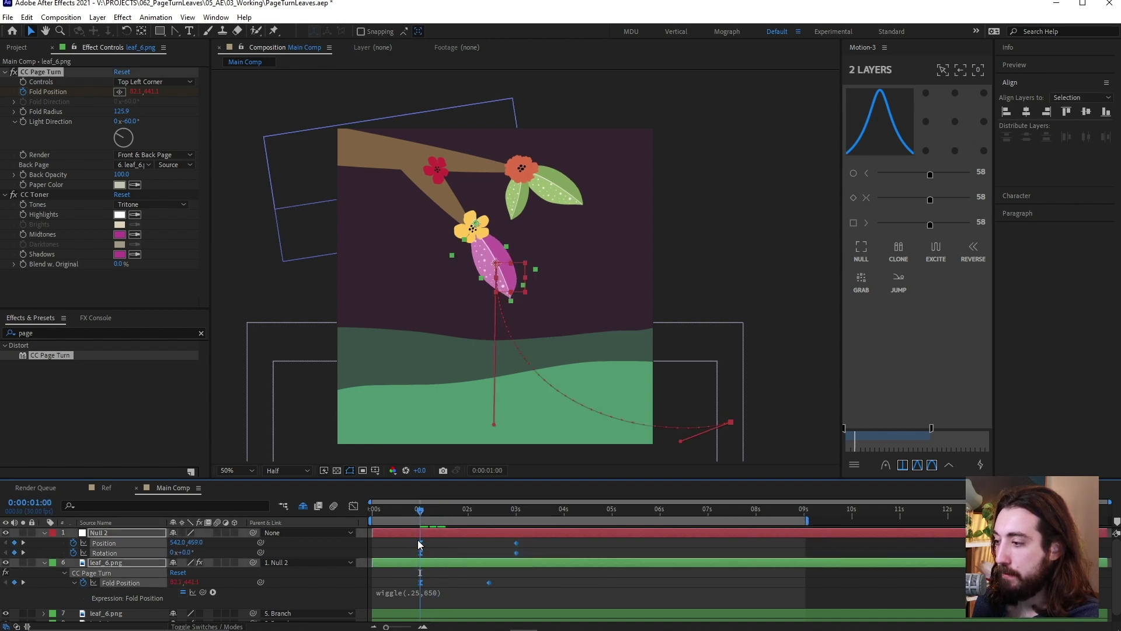
pyautogui.moveTo(419, 543); pyautogui.dragTo(466, 542)
pyautogui.click(458, 562)
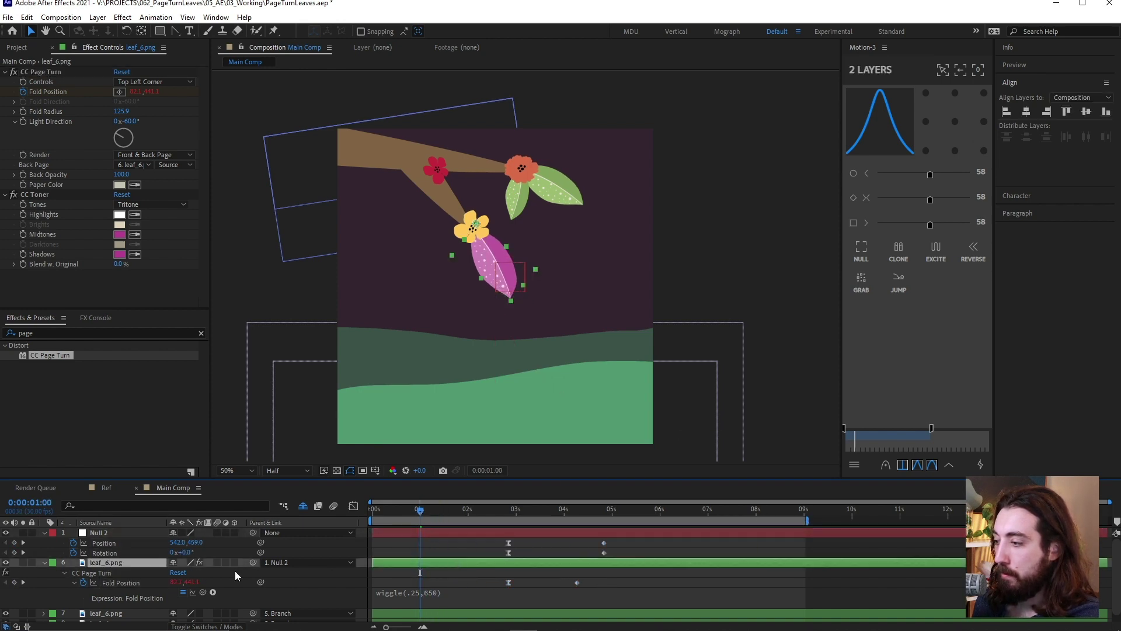
pyautogui.scroll(2, 528, 268)
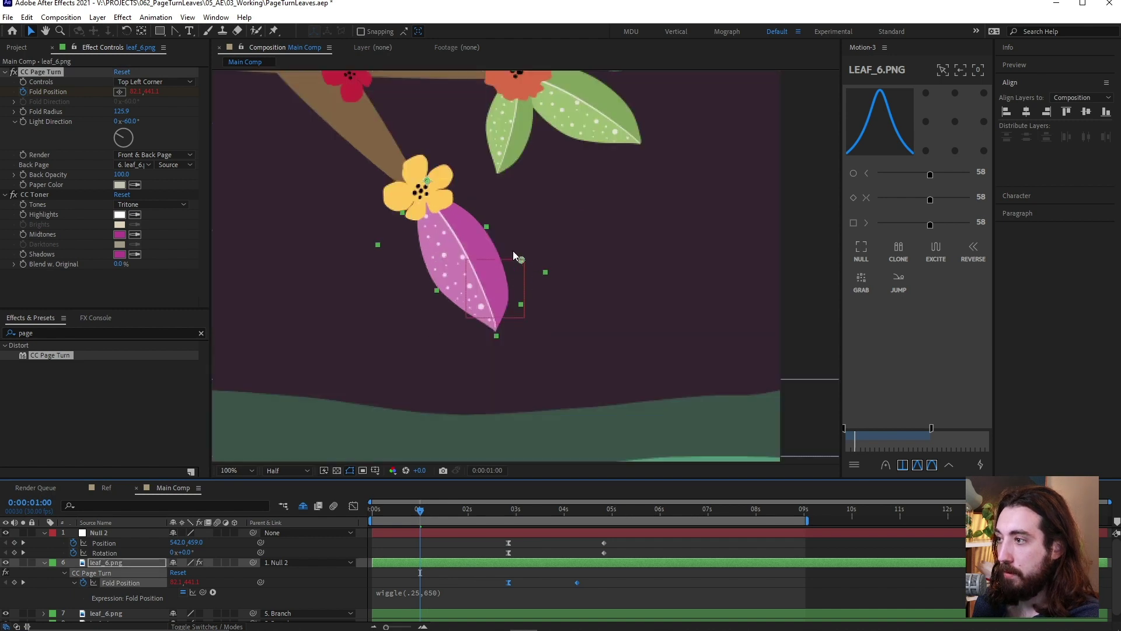
pyautogui.moveTo(424, 515)
pyautogui.mouseDown()
pyautogui.moveTo(396, 515)
pyautogui.moveTo(458, 515)
pyautogui.moveTo(367, 513)
pyautogui.moveTo(411, 511)
pyautogui.mouseUp()
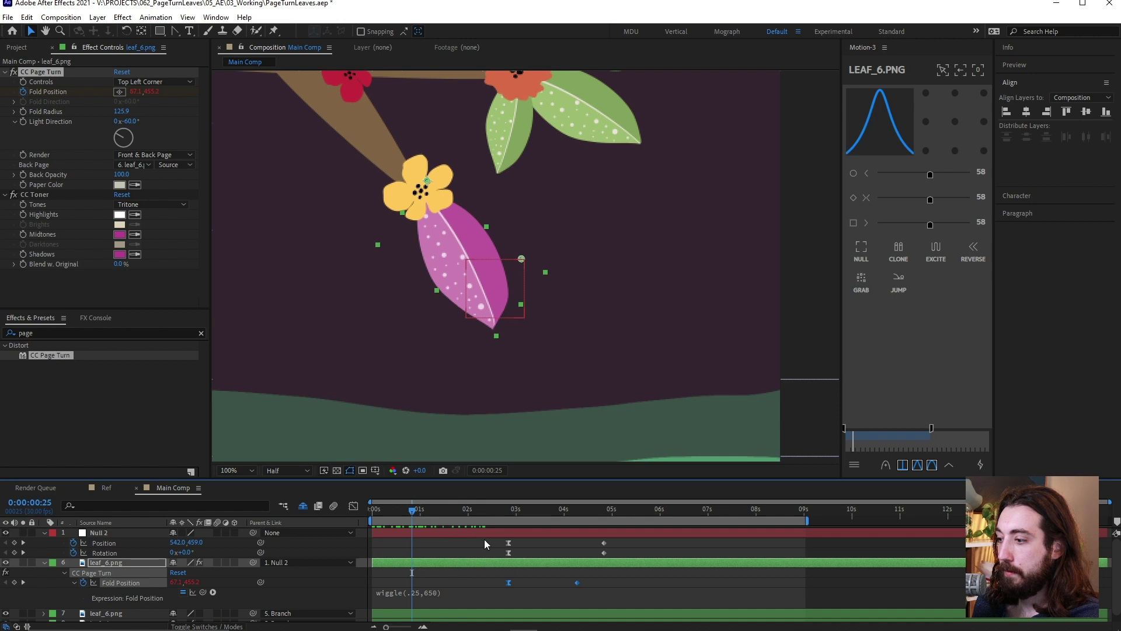
# Step: Push the fall keyframes to about 5 seconds and move the fold point up-left at 6 seconds
pyautogui.moveTo(485, 538); pyautogui.dragTo(608, 575)
pyautogui.moveTo(508, 546); pyautogui.dragTo(664, 554)
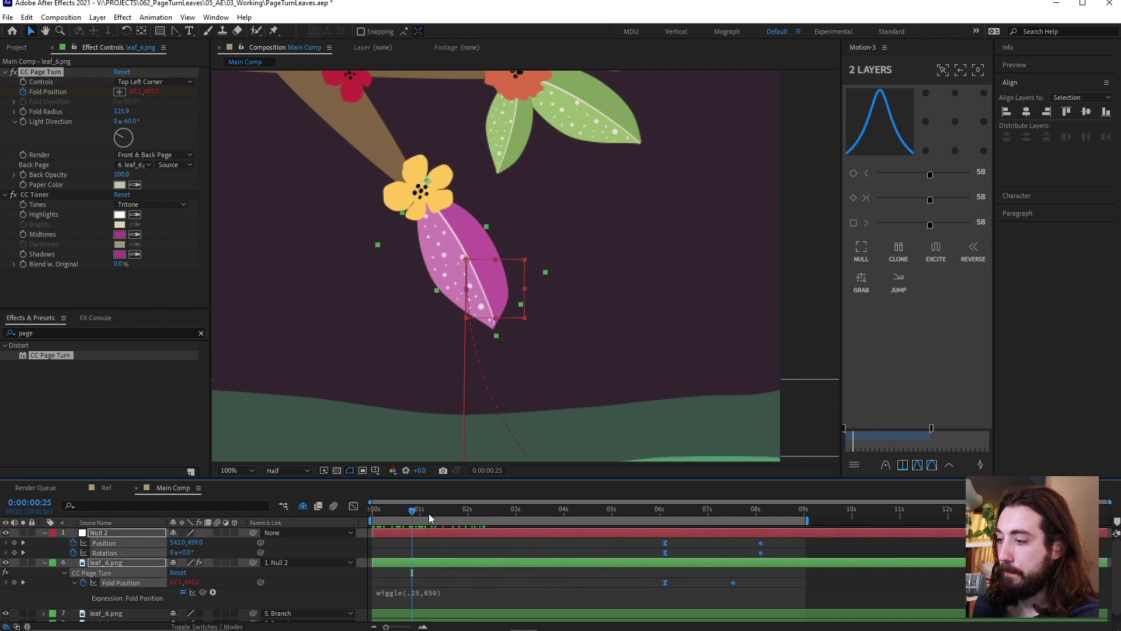
pyautogui.moveTo(428, 513); pyautogui.dragTo(593, 517)
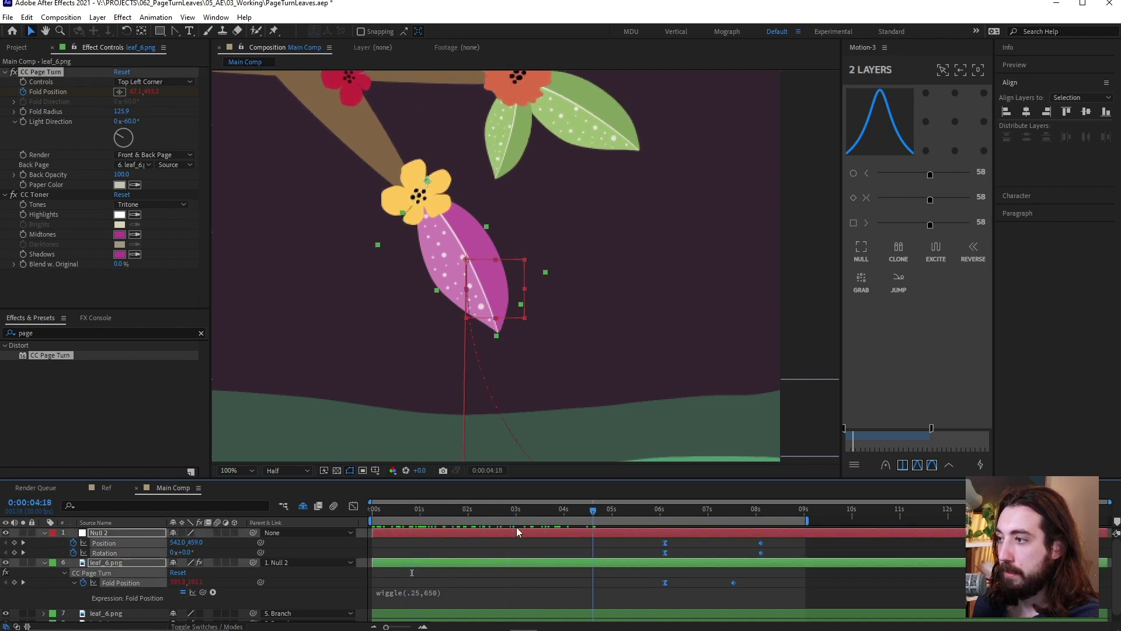
pyautogui.click(149, 565)
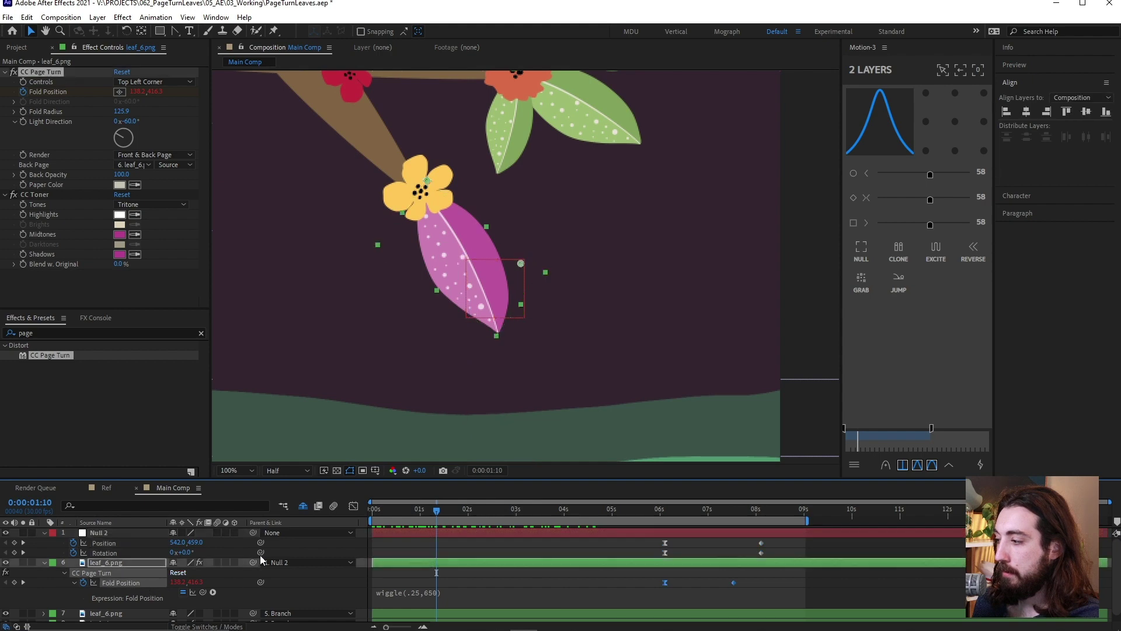
pyautogui.moveTo(447, 507); pyautogui.dragTo(604, 510)
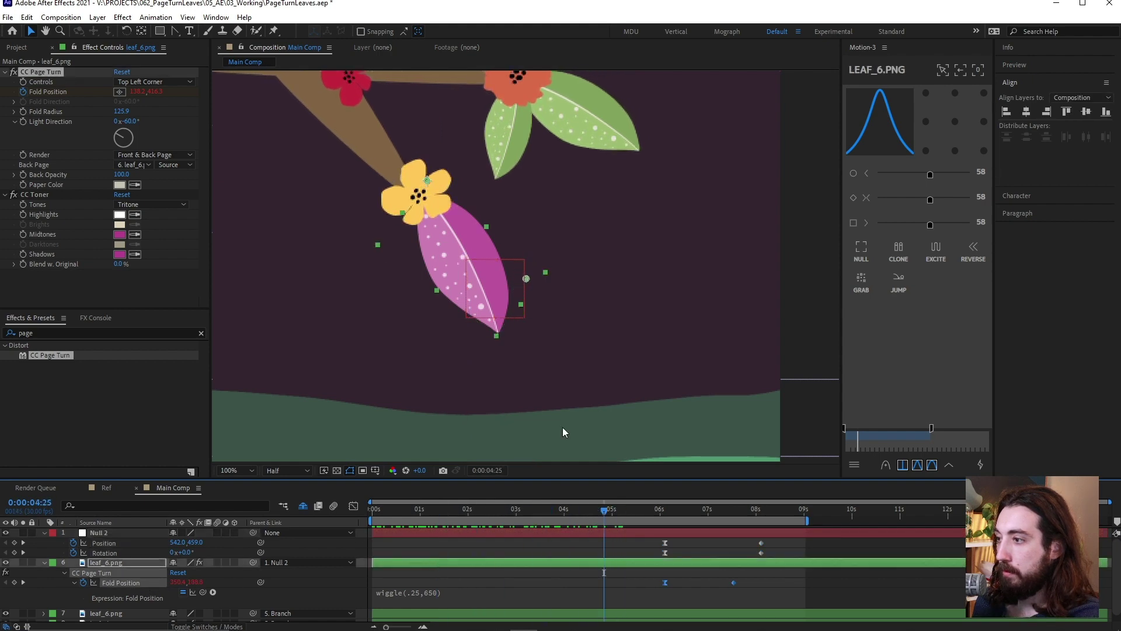
pyautogui.keyDown('shift'); pyautogui.click(664, 511); pyautogui.keyUp('shift')
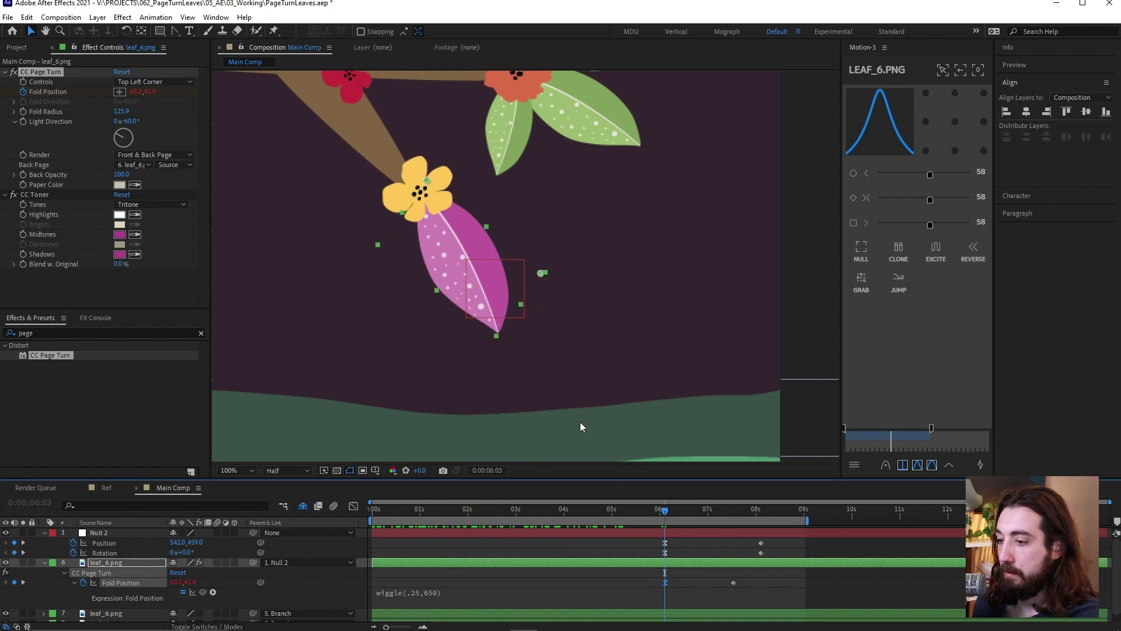
pyautogui.moveTo(537, 272); pyautogui.dragTo(512, 250)
pyautogui.moveTo(444, 511); pyautogui.dragTo(748, 528)
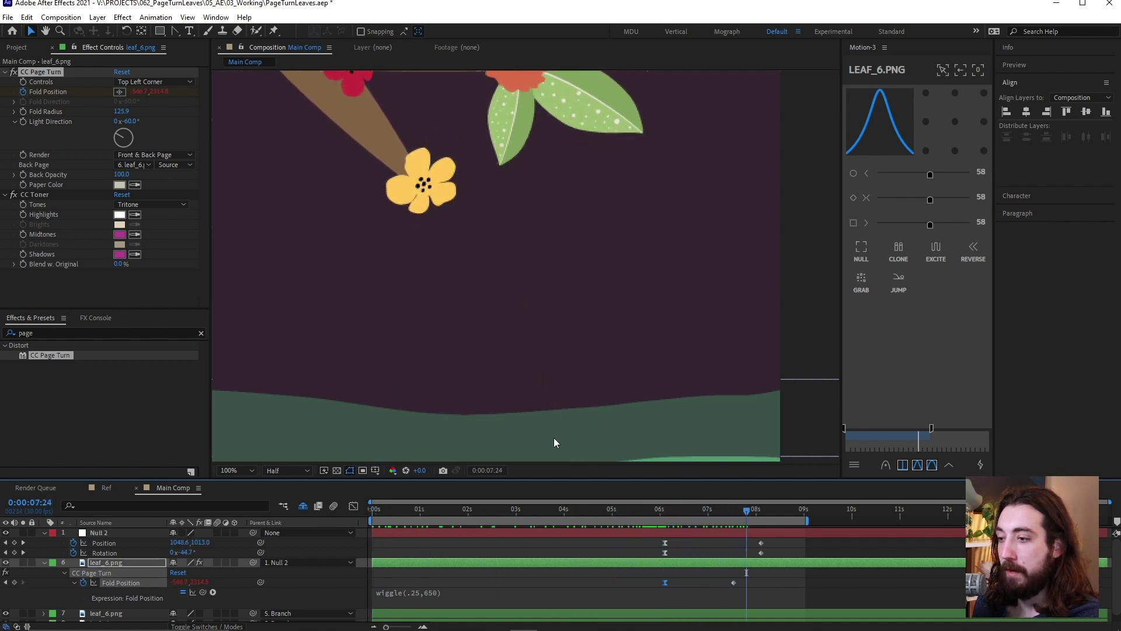
# Step: Preview the whole animation, then paste the pink tint effects back onto layers 7 and 8
pyautogui.click(230, 470)
pyautogui.click(261, 261)
pyautogui.press('Home')
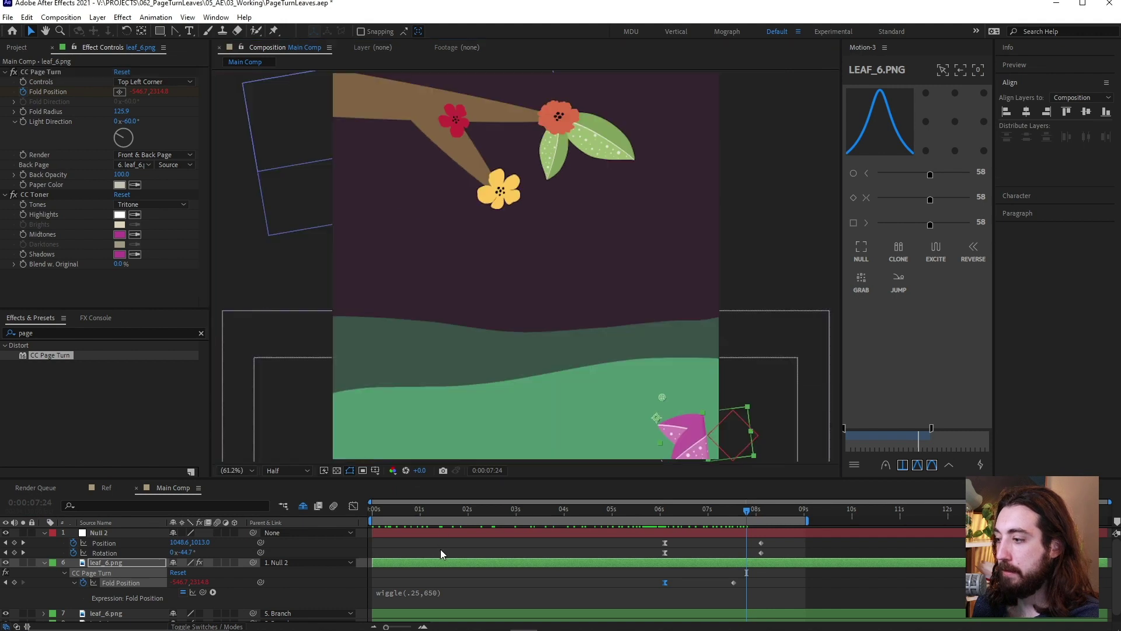
pyautogui.press('space')
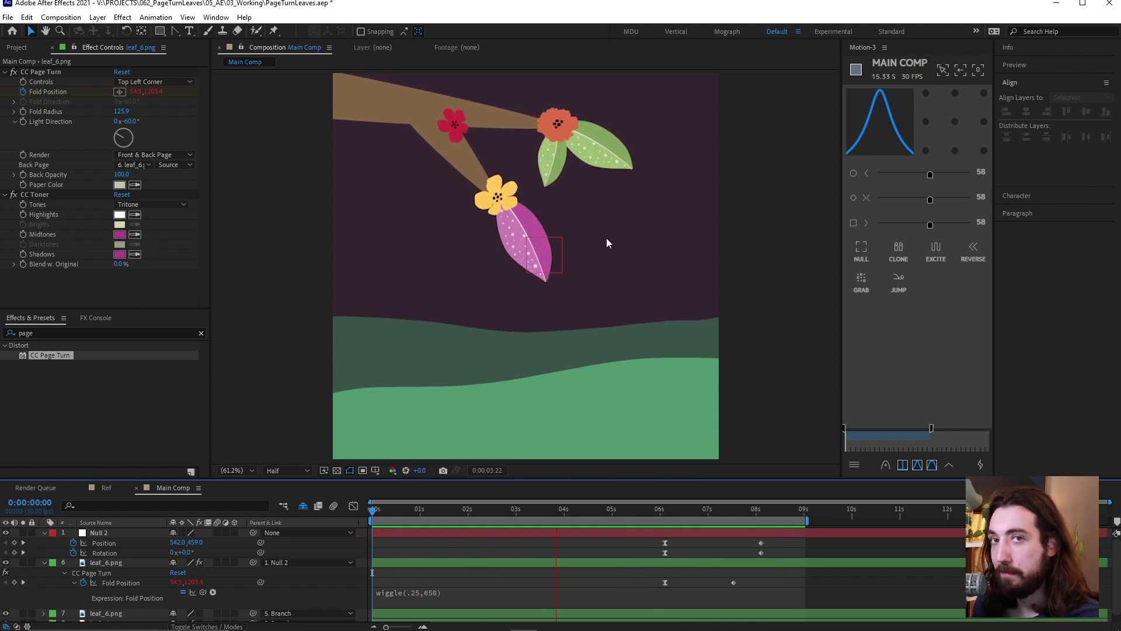
pyautogui.press('space')
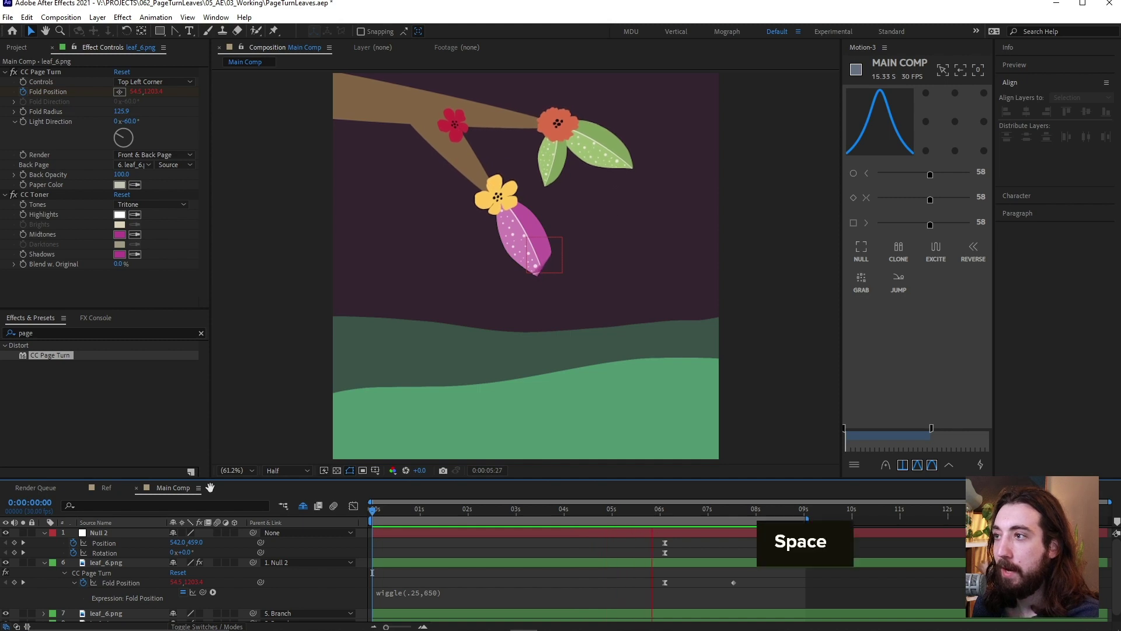
pyautogui.press('u')
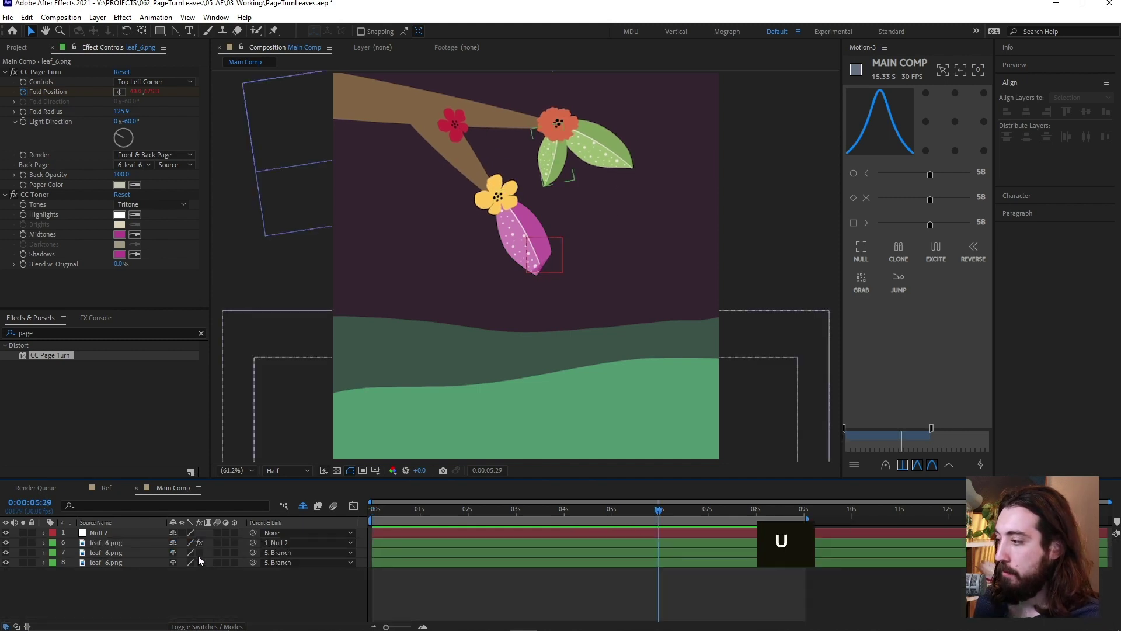
pyautogui.hotkey('ctrl', 'v')
# Step: Copy Wave Warp, Grow Bounds and CC Bend It from upper leaf layer 7
pyautogui.click(138, 553)
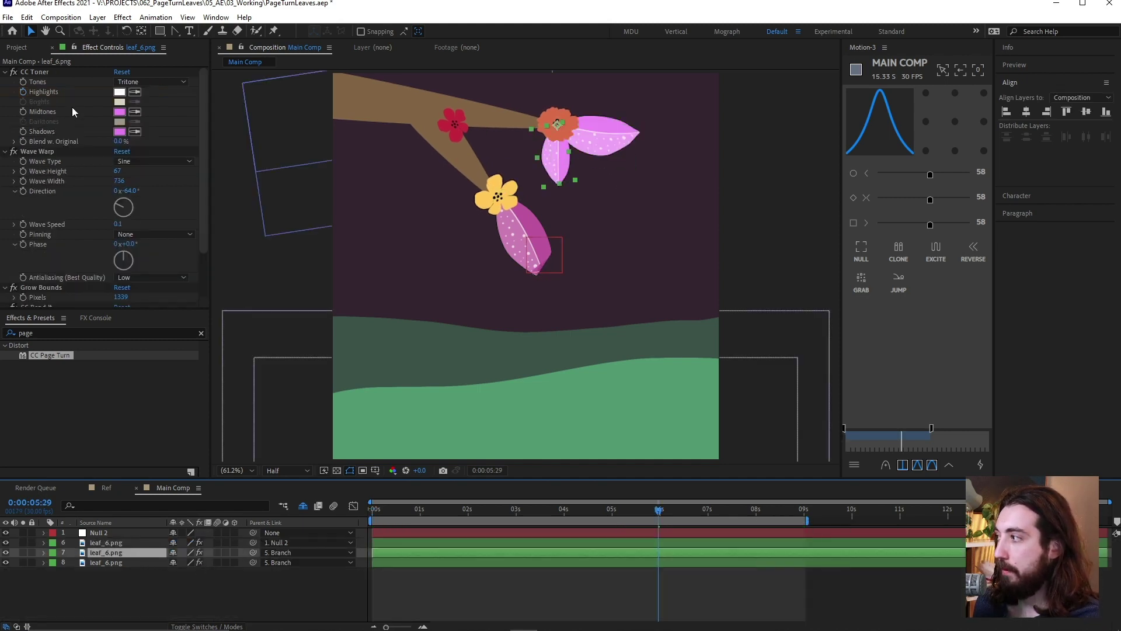
pyautogui.click(4, 72)
pyautogui.click(5, 83)
pyautogui.click(30, 83)
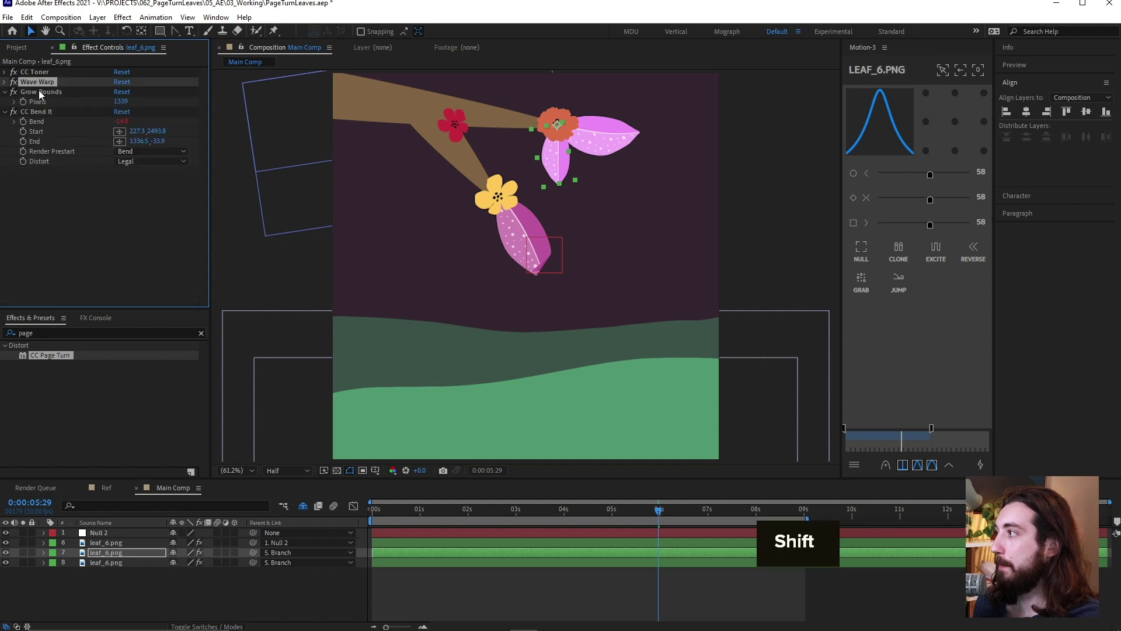
pyautogui.keyDown('shift'); pyautogui.click(40, 91); pyautogui.keyUp('shift')
pyautogui.keyDown('shift'); pyautogui.click(49, 110); pyautogui.keyUp('shift')
pyautogui.hotkey('ctrl', 'c')
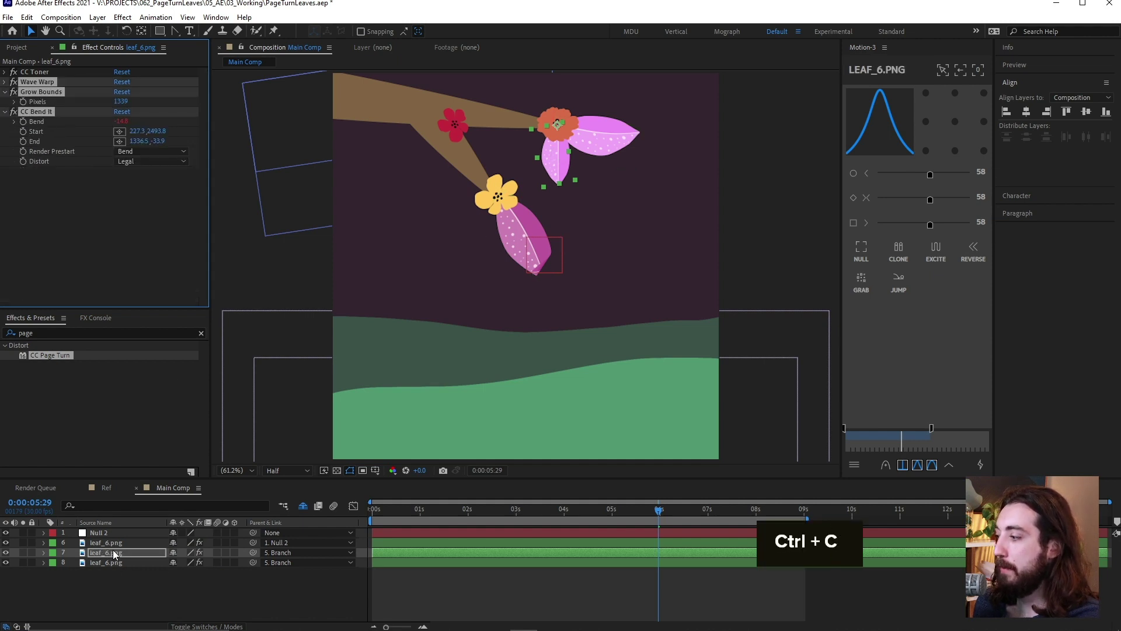
# Step: Paste the copied effects onto falling leaf layer 6 and preview the animation
pyautogui.click(108, 542)
pyautogui.click(5, 72)
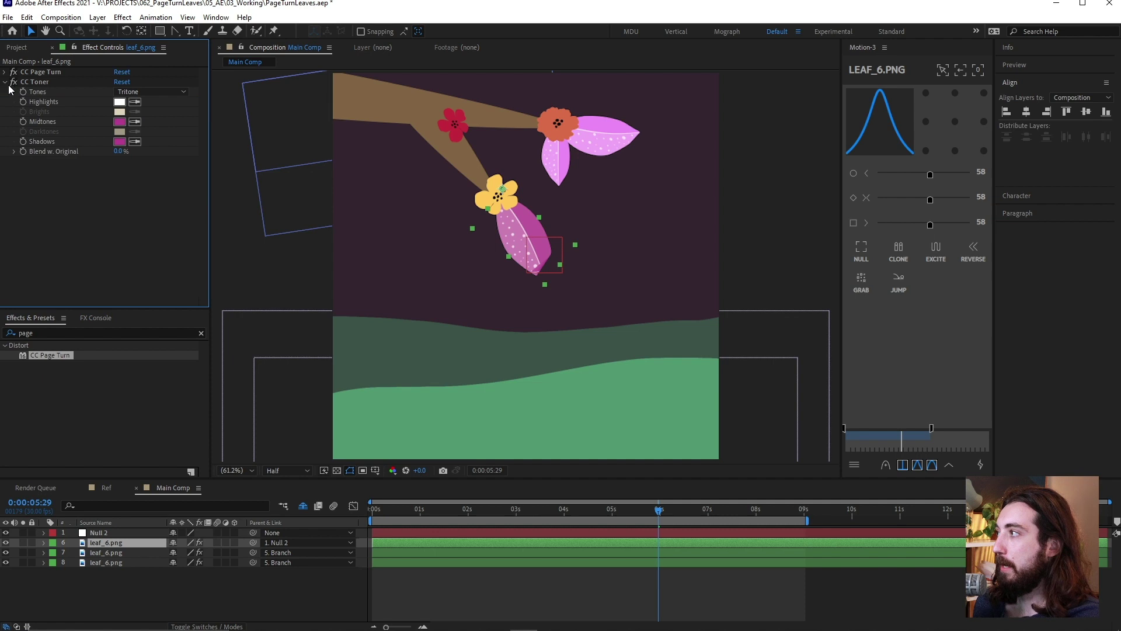
pyautogui.hotkey('ctrl', 'v')
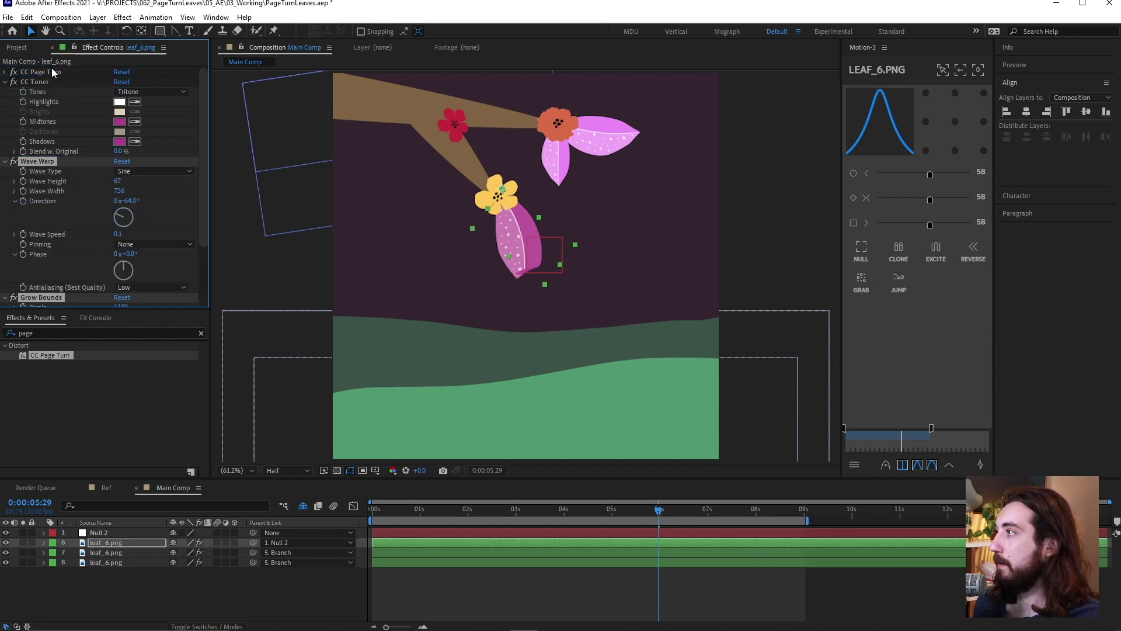
pyautogui.click(538, 204)
pyautogui.press('space')
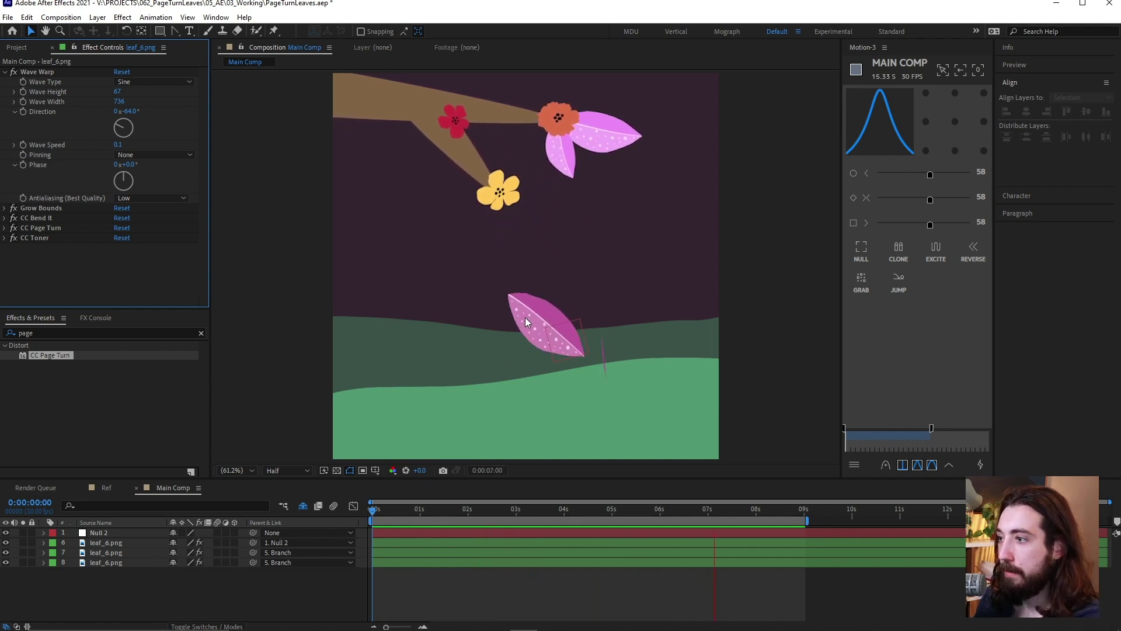
# Step: Stop the preview and inspect the landed leaf around 6 seconds
pyautogui.click(675, 511)
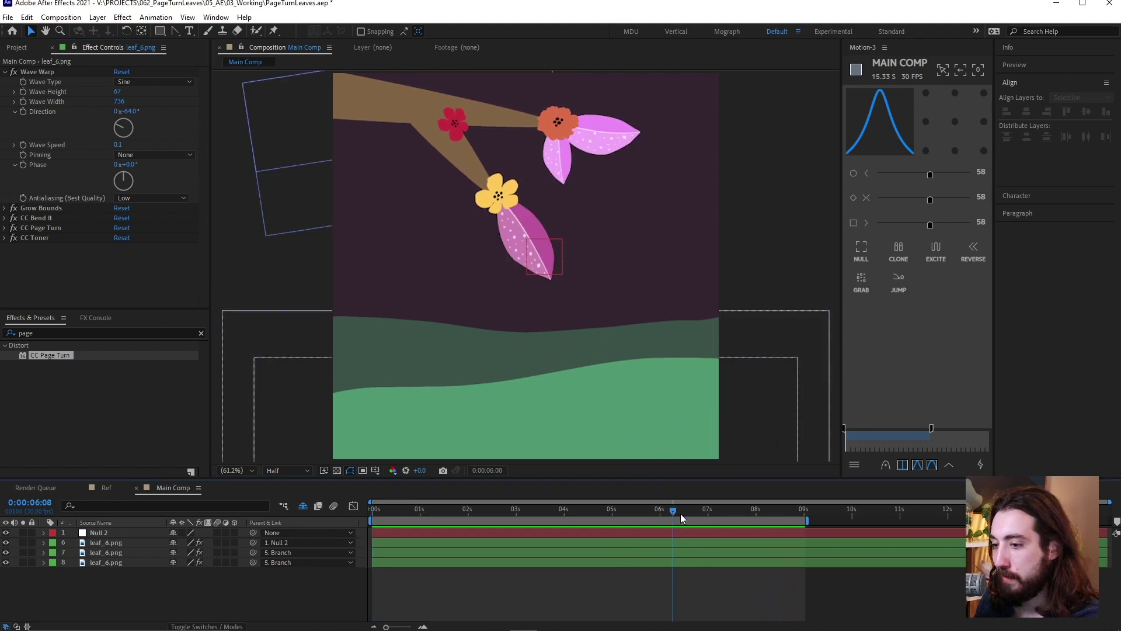
pyautogui.moveTo(681, 513); pyautogui.dragTo(728, 513)
pyautogui.moveTo(736, 519); pyautogui.dragTo(723, 519)
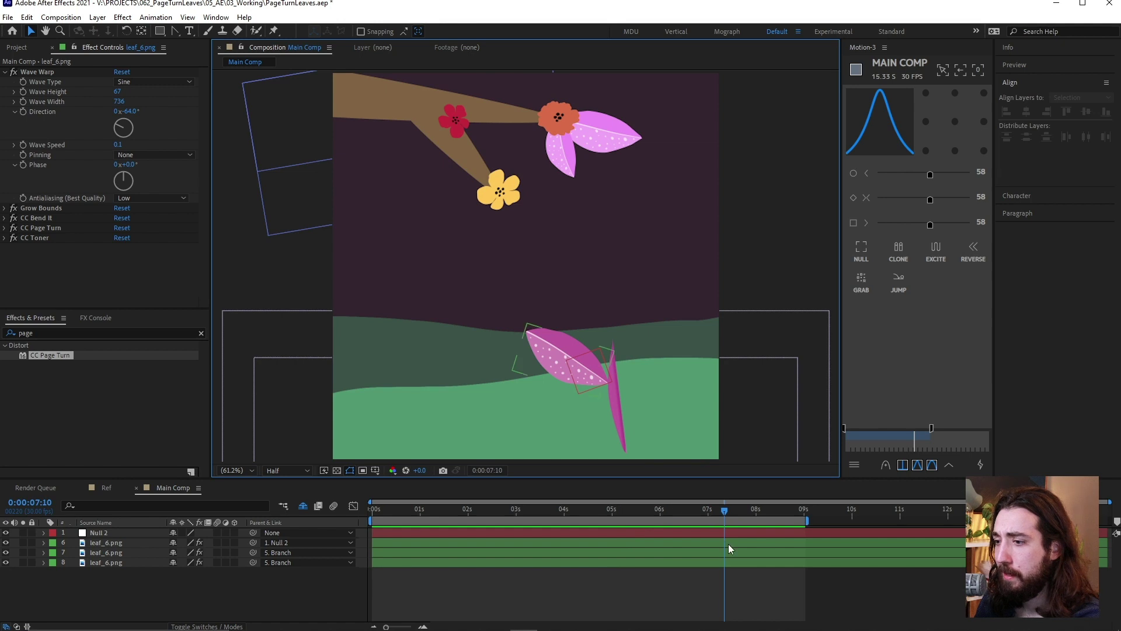
pyautogui.click(114, 543)
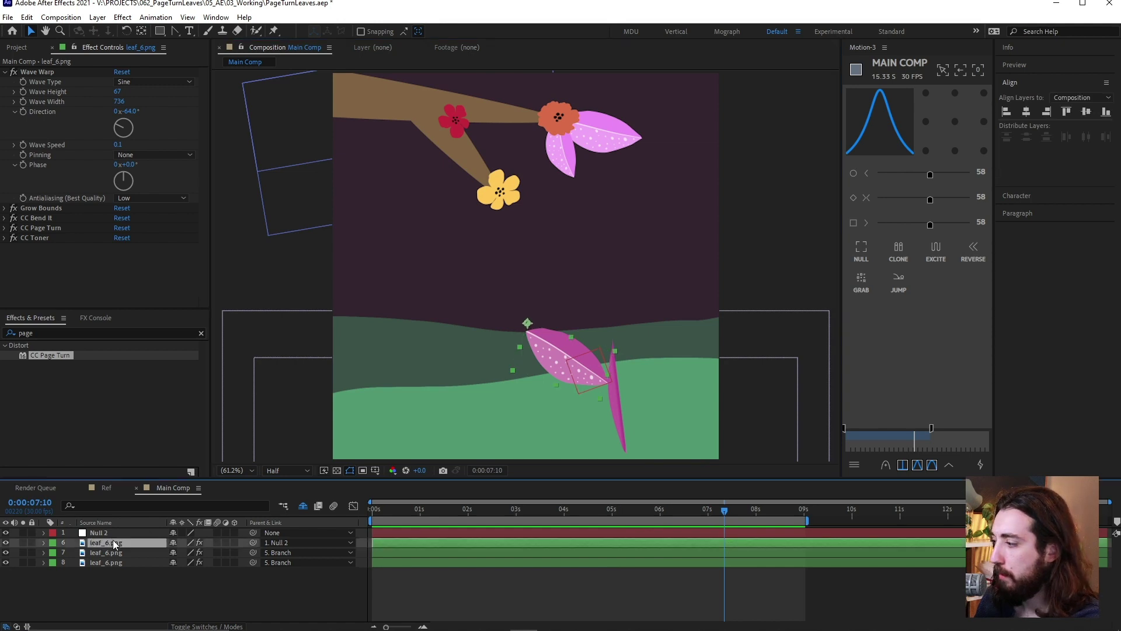
# Step: Drag CC Page Turn directly below Wave Warp, above Grow Bounds, and preview the fall
pyautogui.click(55, 211)
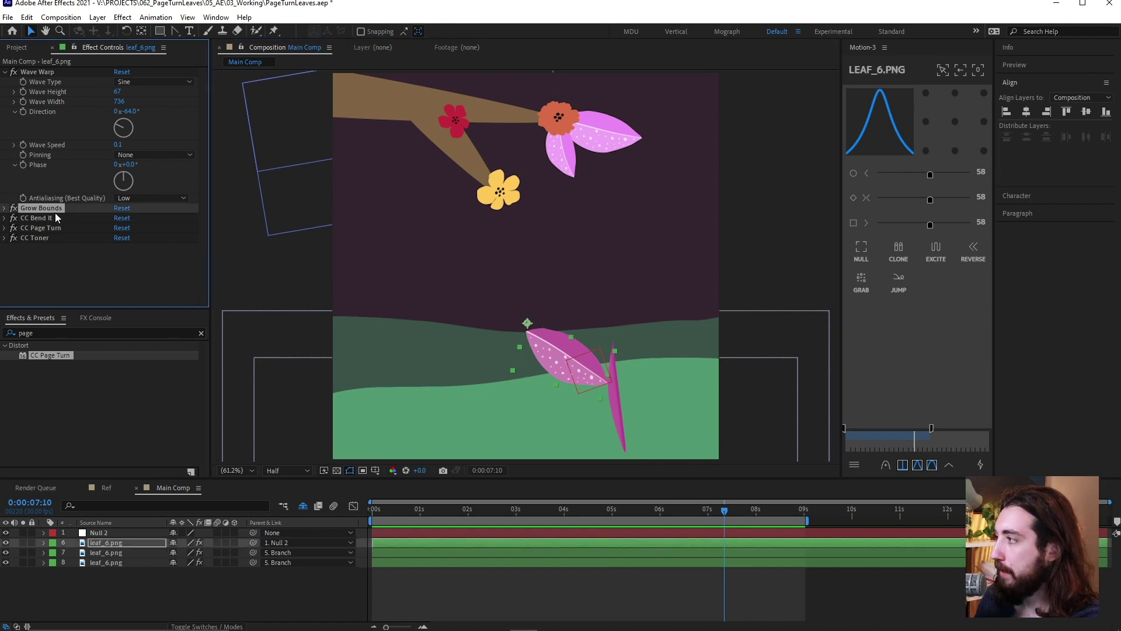
pyautogui.click(5, 72)
pyautogui.click(50, 101)
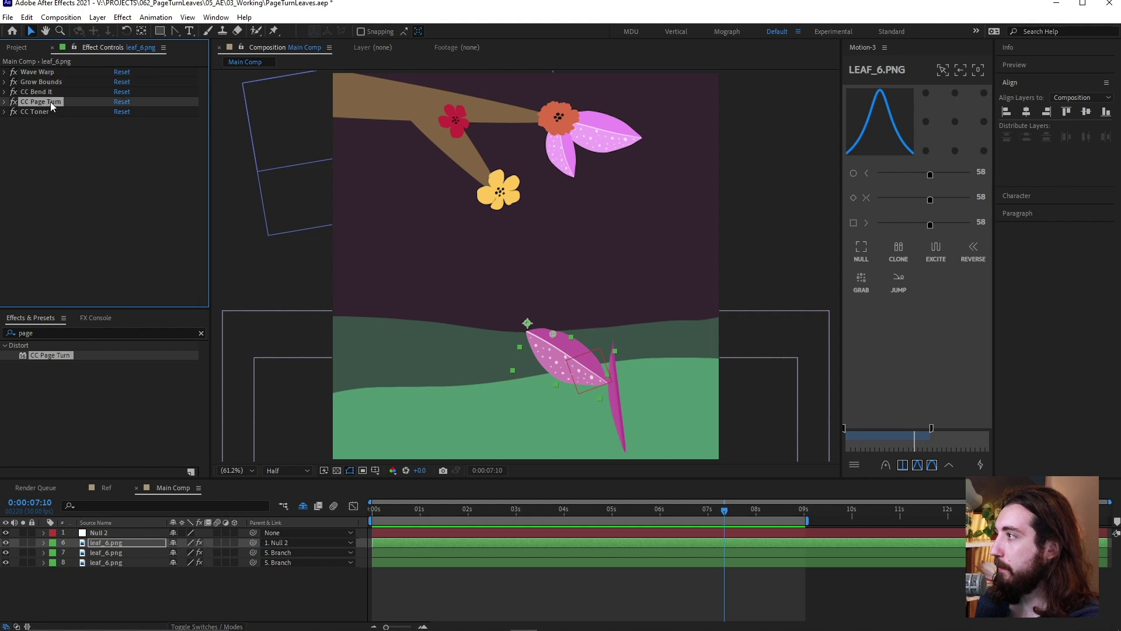
pyautogui.click(47, 87)
pyautogui.click(50, 103)
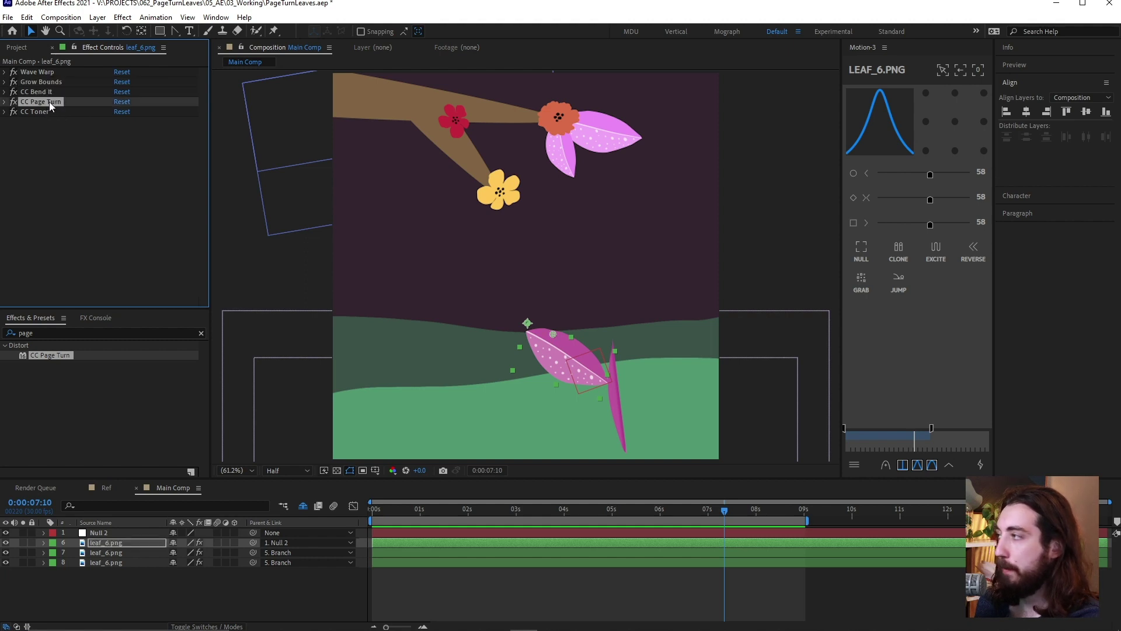
pyautogui.moveTo(49, 102); pyautogui.dragTo(56, 83)
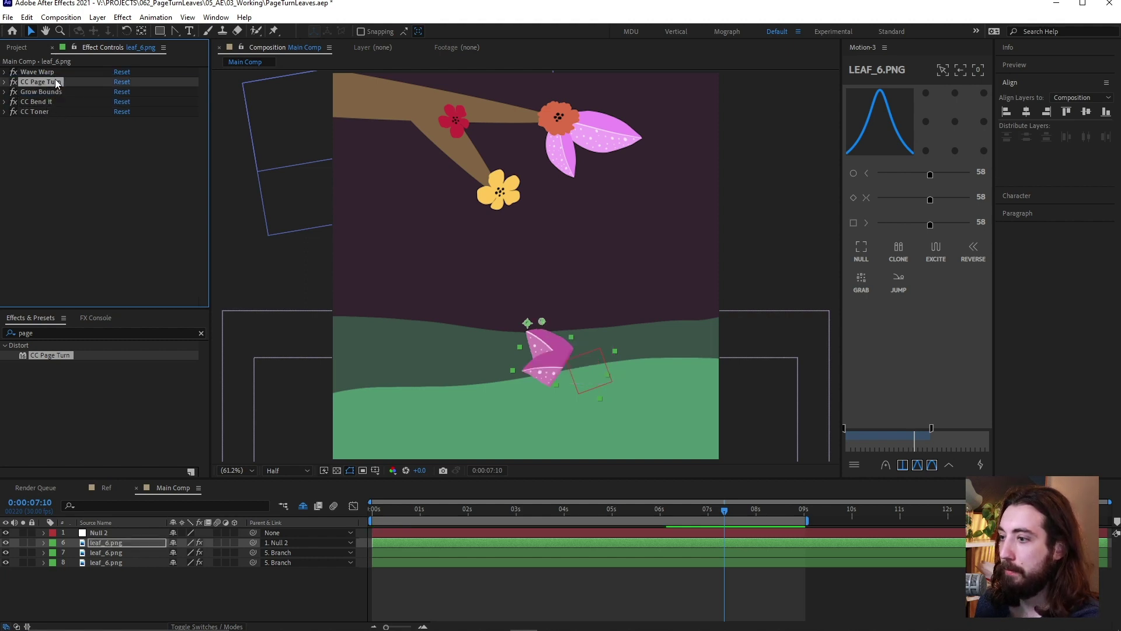
pyautogui.moveTo(664, 506); pyautogui.dragTo(383, 525)
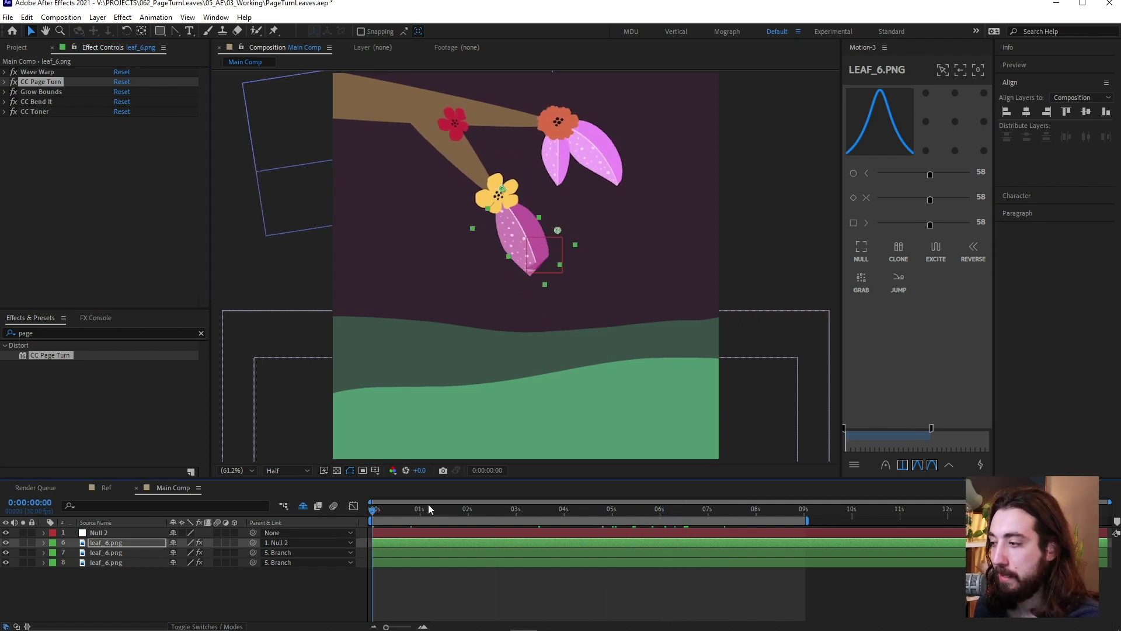
pyautogui.press('space')
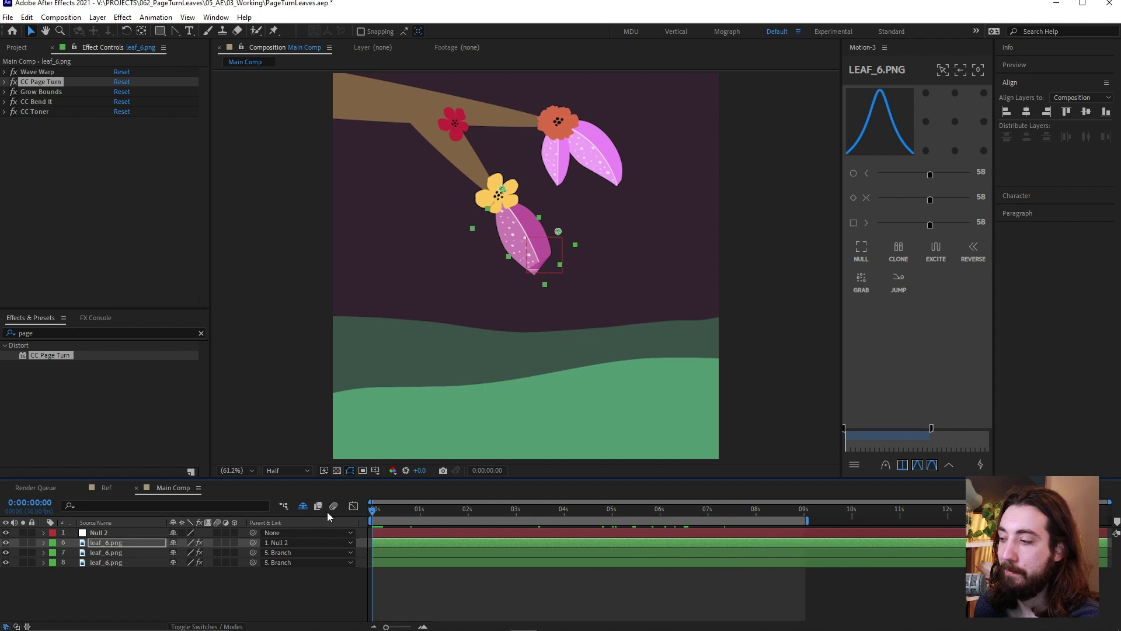
# Step: Replay the leaf animation, then play the asset pack's Falling Leaves composition preview
pyautogui.hotkey('shift', 'space')
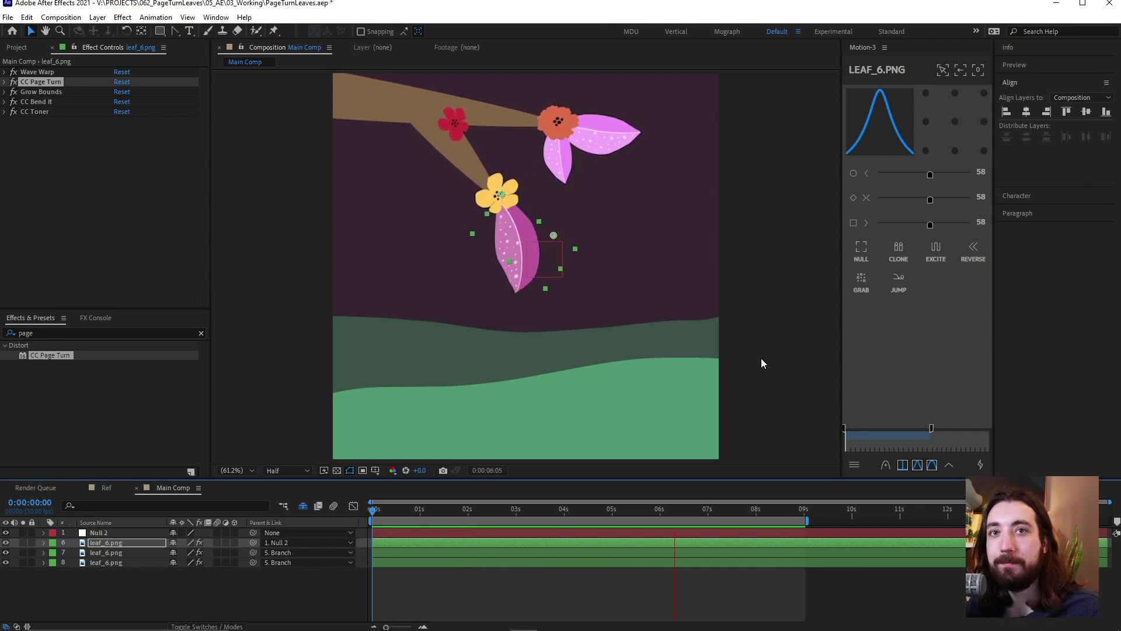
pyautogui.press('space')
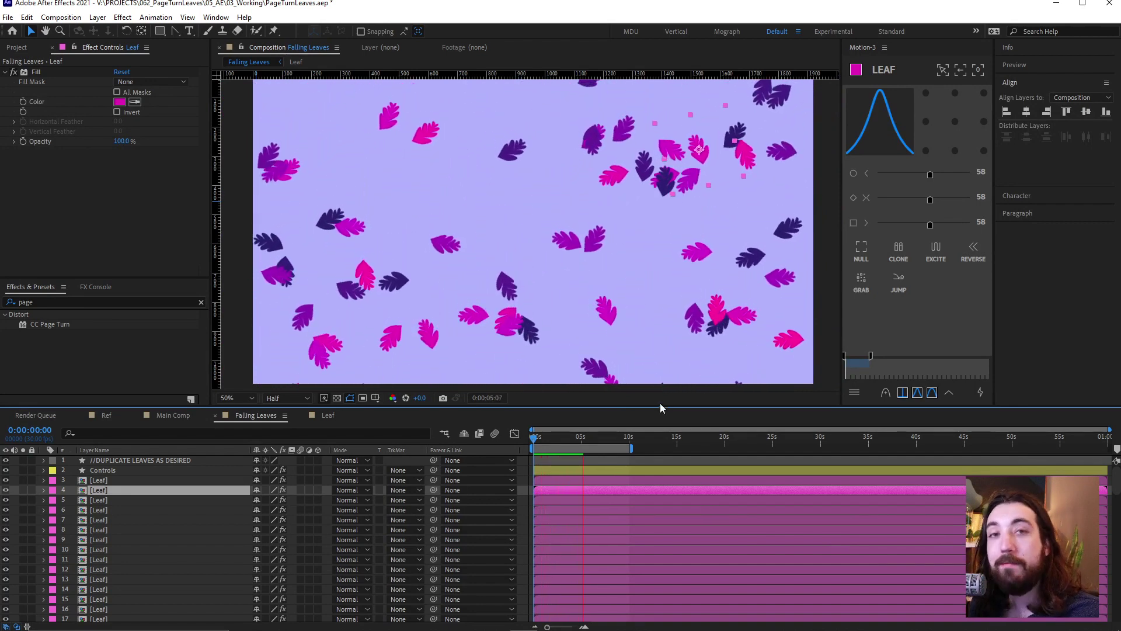
# Step: Select the Controls layer and slow the Fall Speed down to 108
pyautogui.press('space')
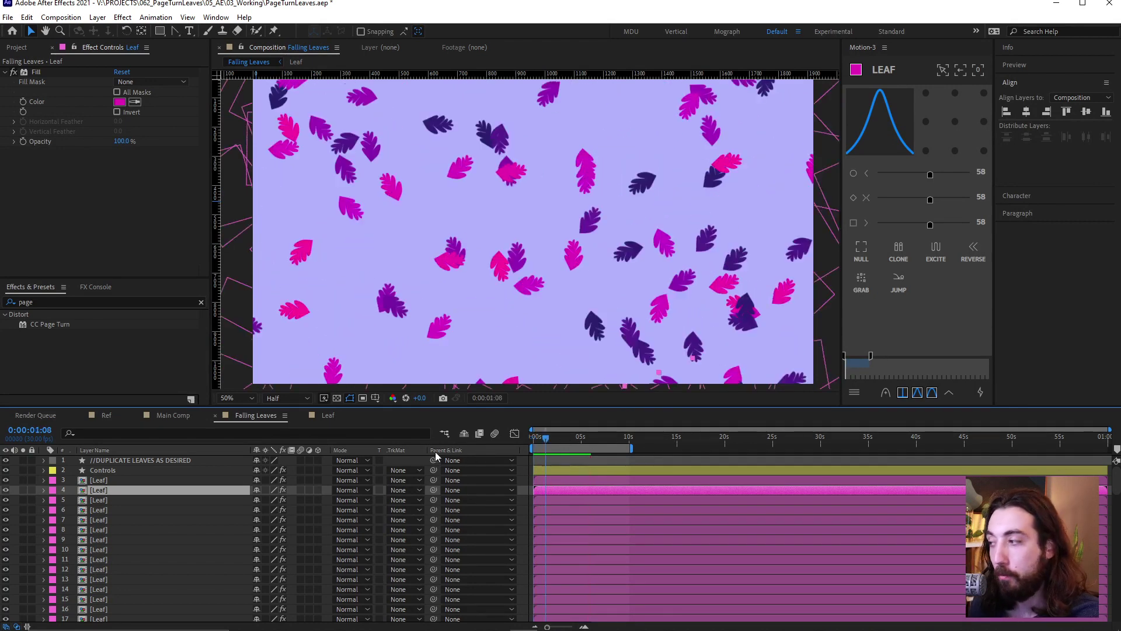
pyautogui.press('space')
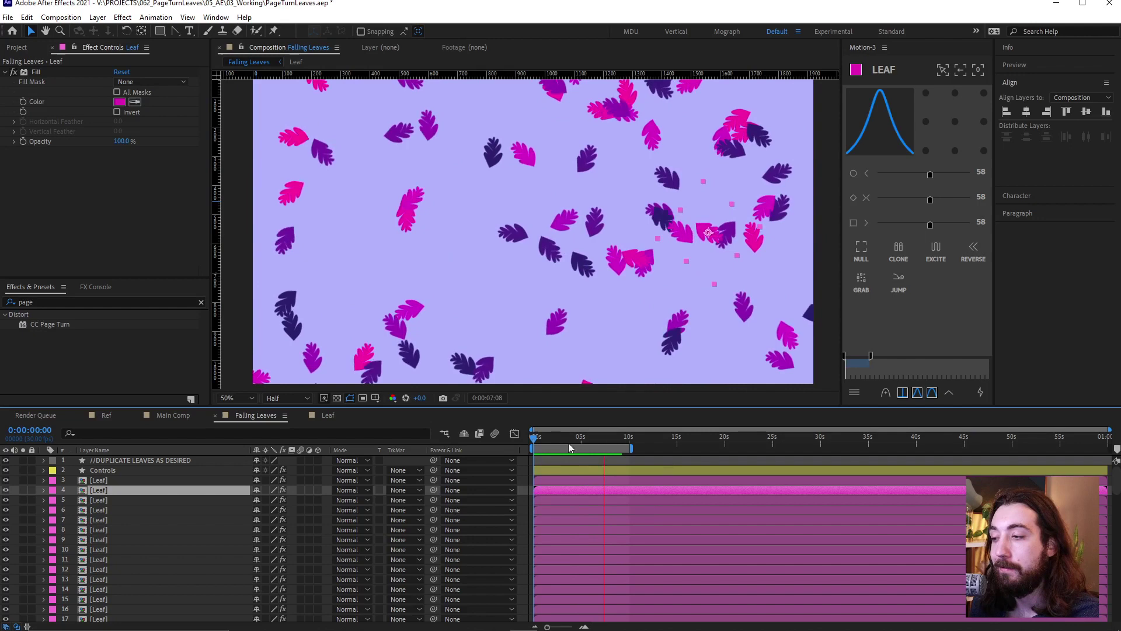
pyautogui.press('space')
pyautogui.click(542, 440)
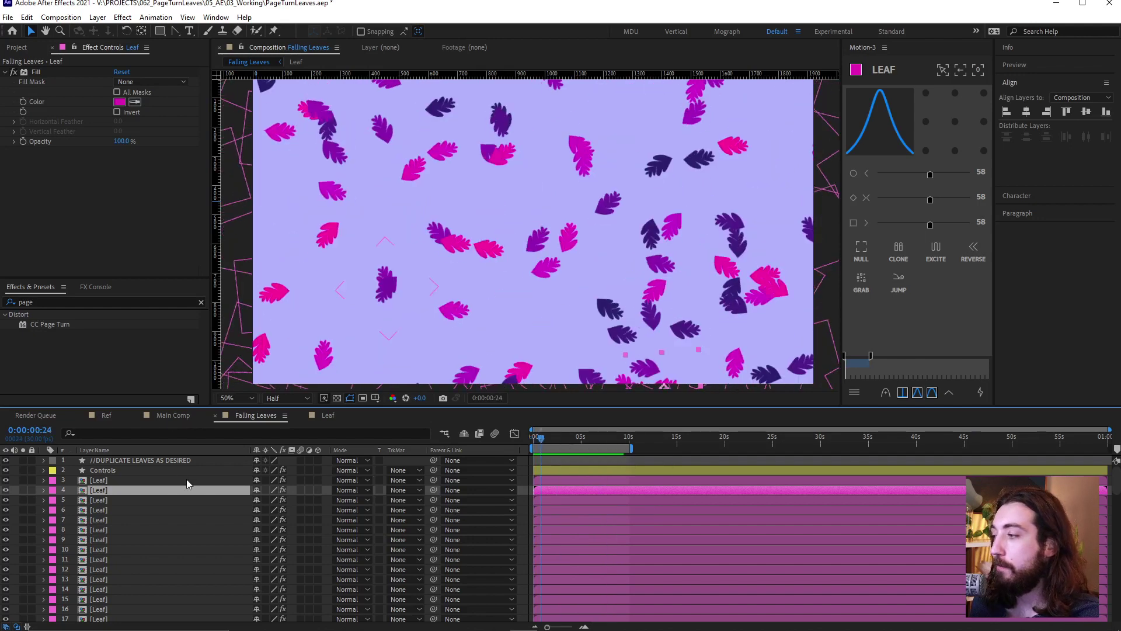
pyautogui.click(178, 470)
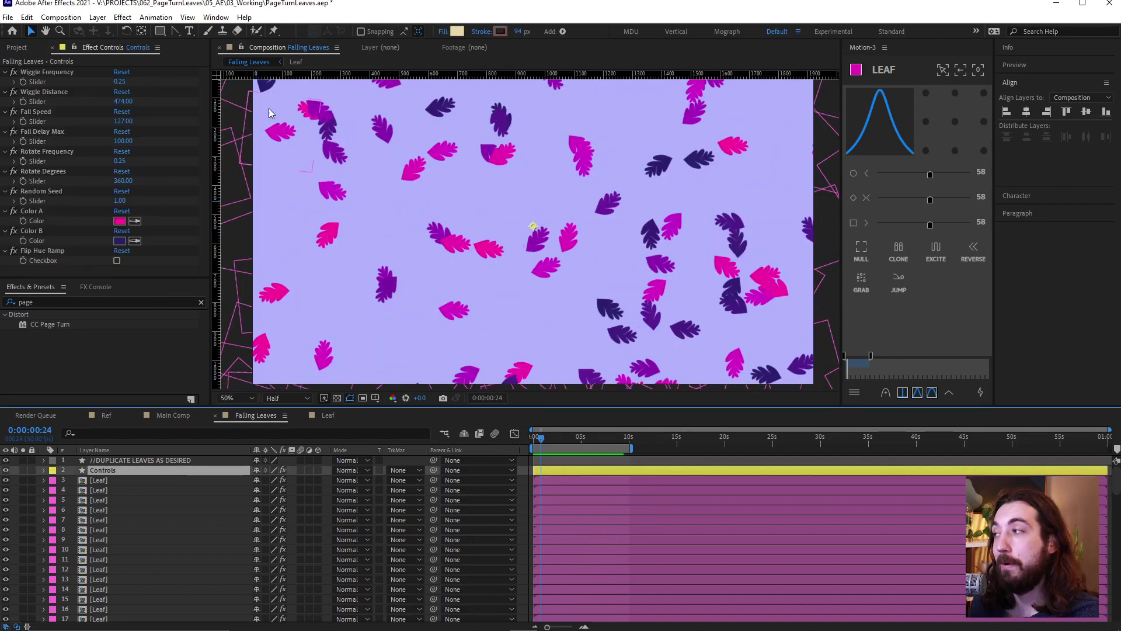
pyautogui.press('space')
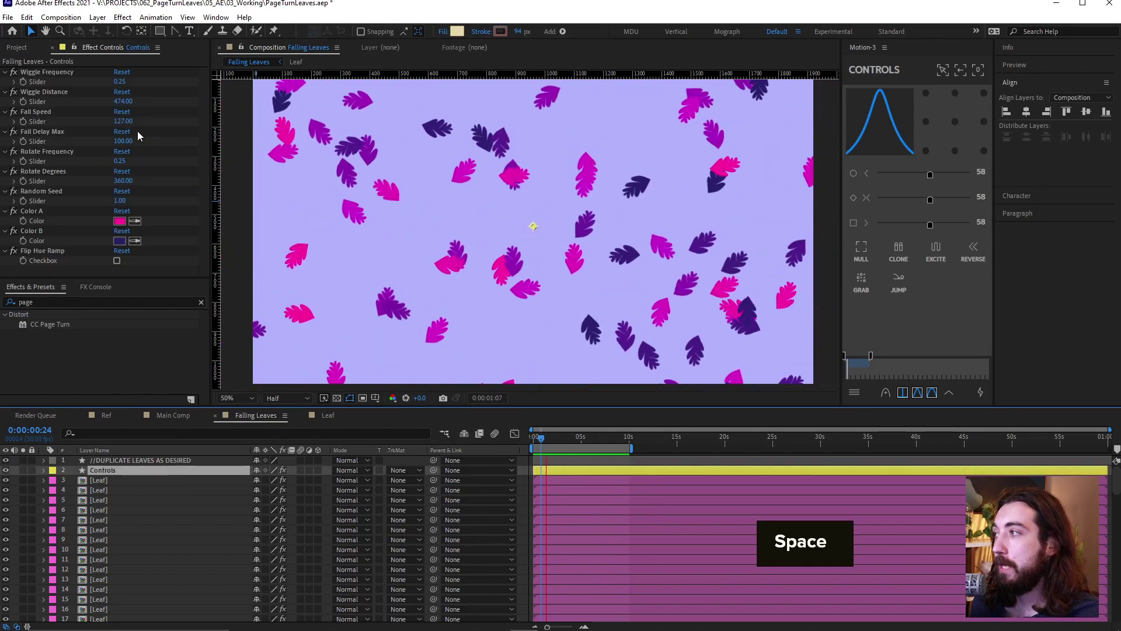
pyautogui.moveTo(124, 121); pyautogui.dragTo(115, 121)
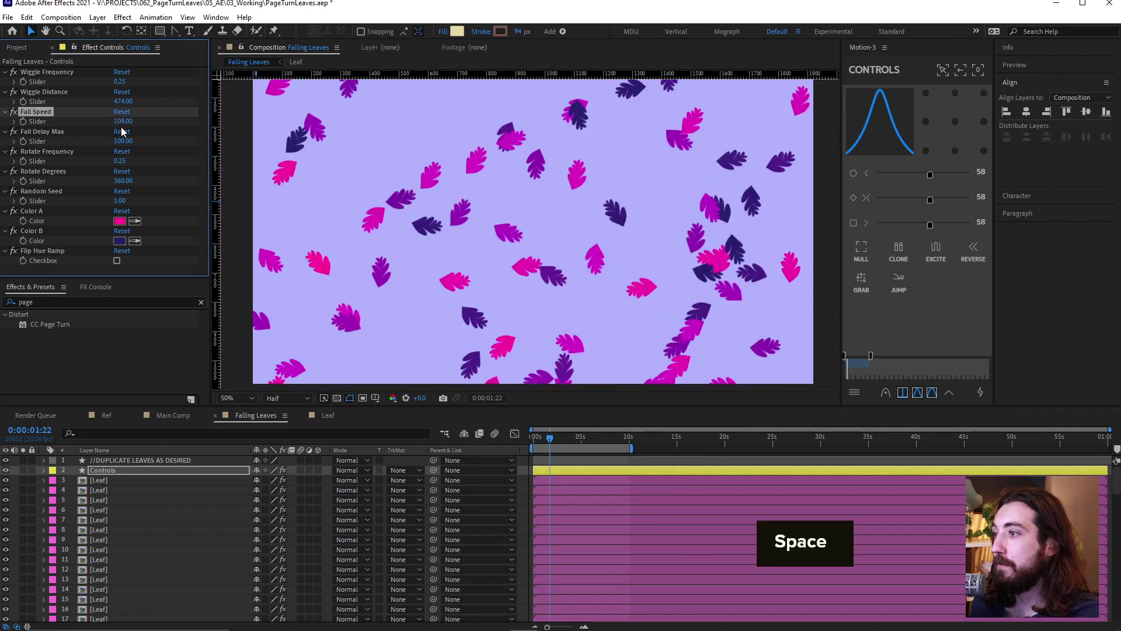
# Step: Set Wiggle Frequency to 6.25, and try a green Color A but cancel to keep pink
pyautogui.click(119, 82)
pyautogui.write('6.25')
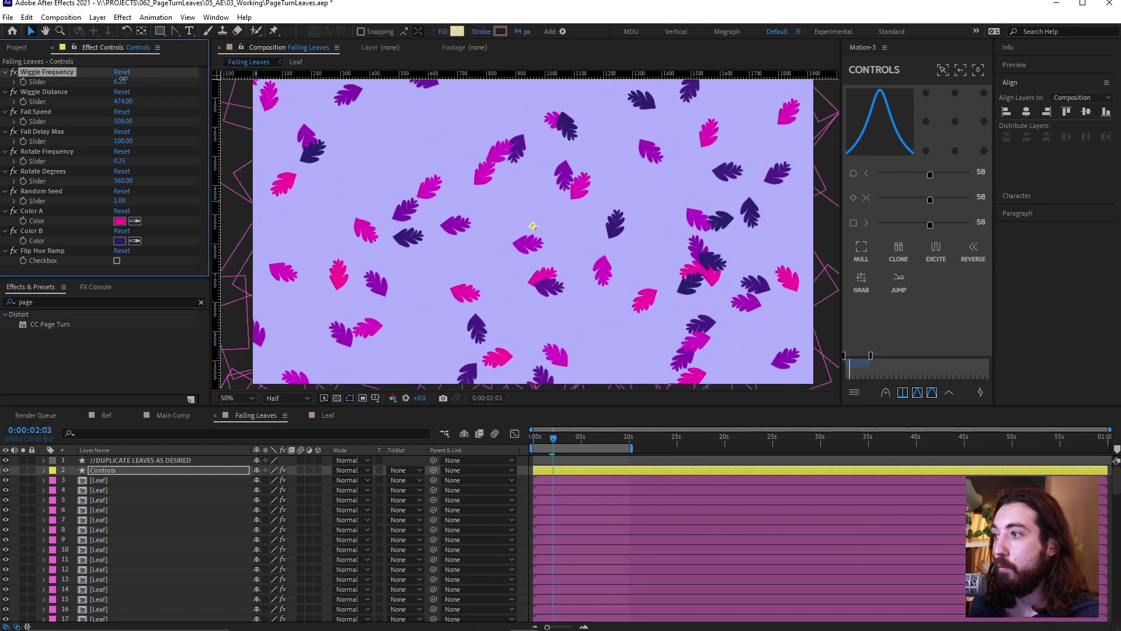
pyautogui.press('Return')
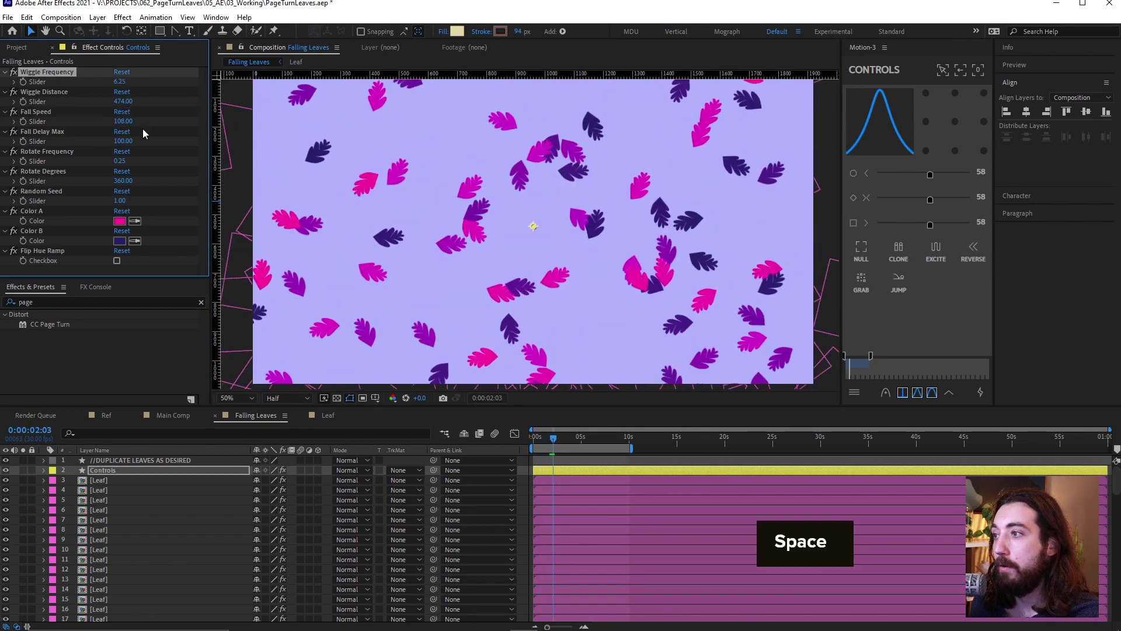
pyautogui.press('space')
pyautogui.click(119, 220)
pyautogui.click(130, 283)
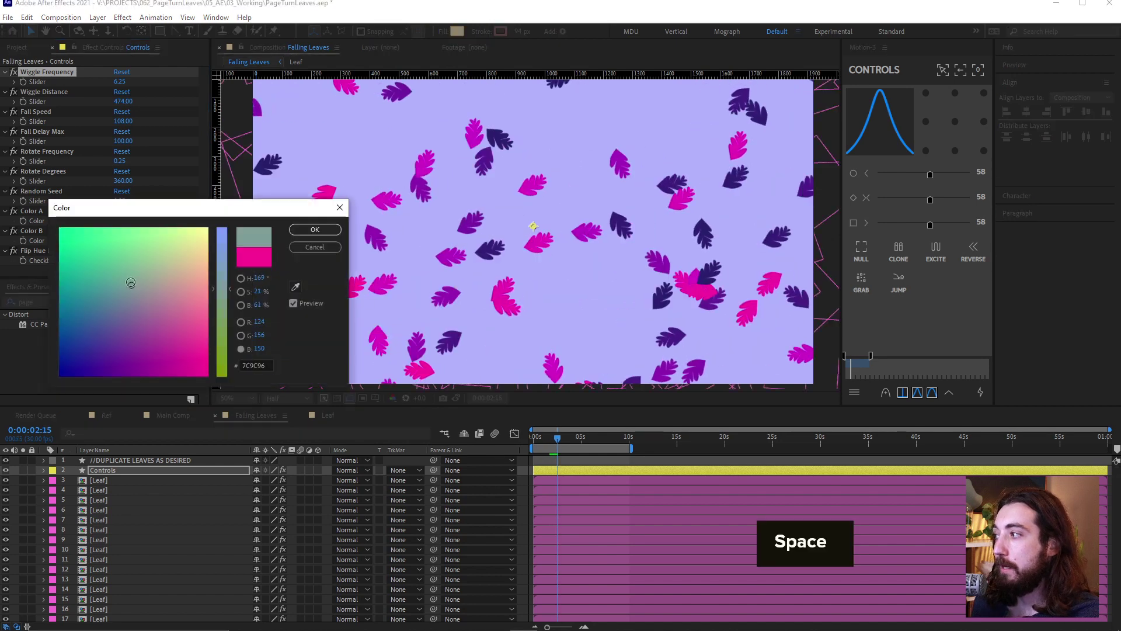
pyautogui.click(315, 247)
# Step: Lower Random Seed to -2 and raise Rotate Degrees to 424
pyautogui.press('Down')
pyautogui.press('Down')
pyautogui.press('Down')
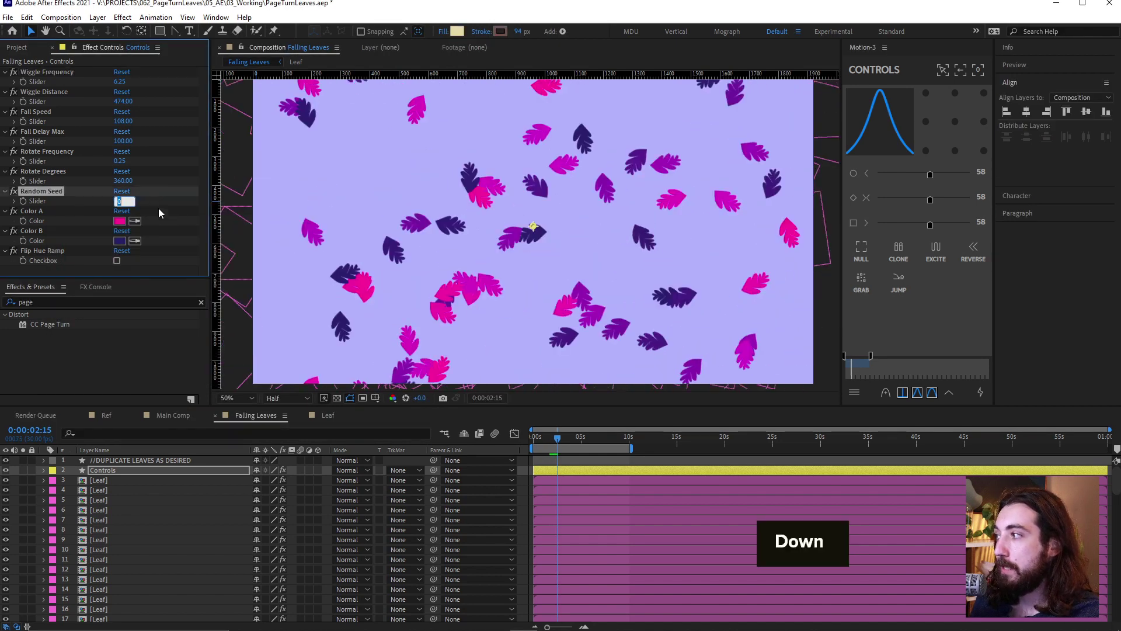
pyautogui.moveTo(123, 180); pyautogui.dragTo(146, 178)
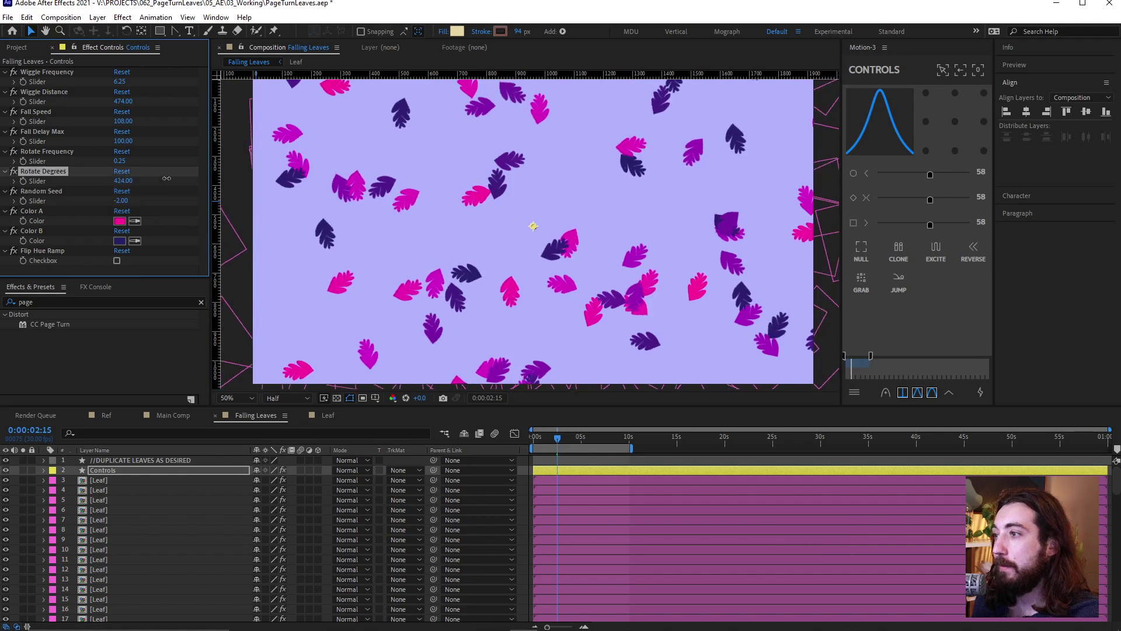
pyautogui.click(163, 481)
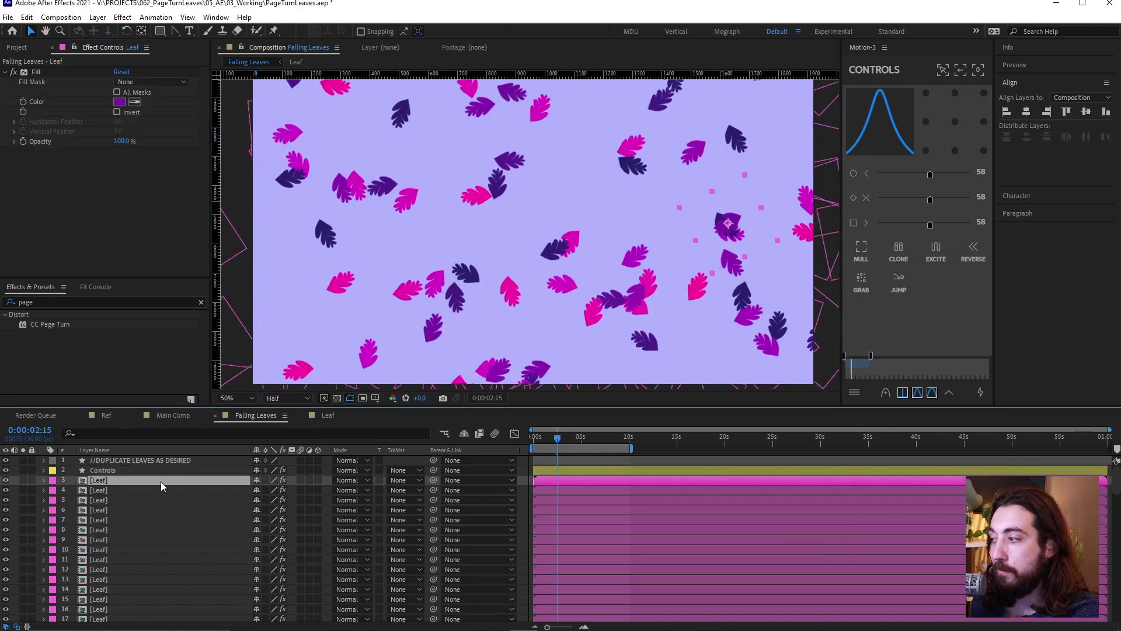
# Step: Inside the Leaf precomp, add floral_9.png and scale it down to 10%
pyautogui.doubleClick(164, 481)
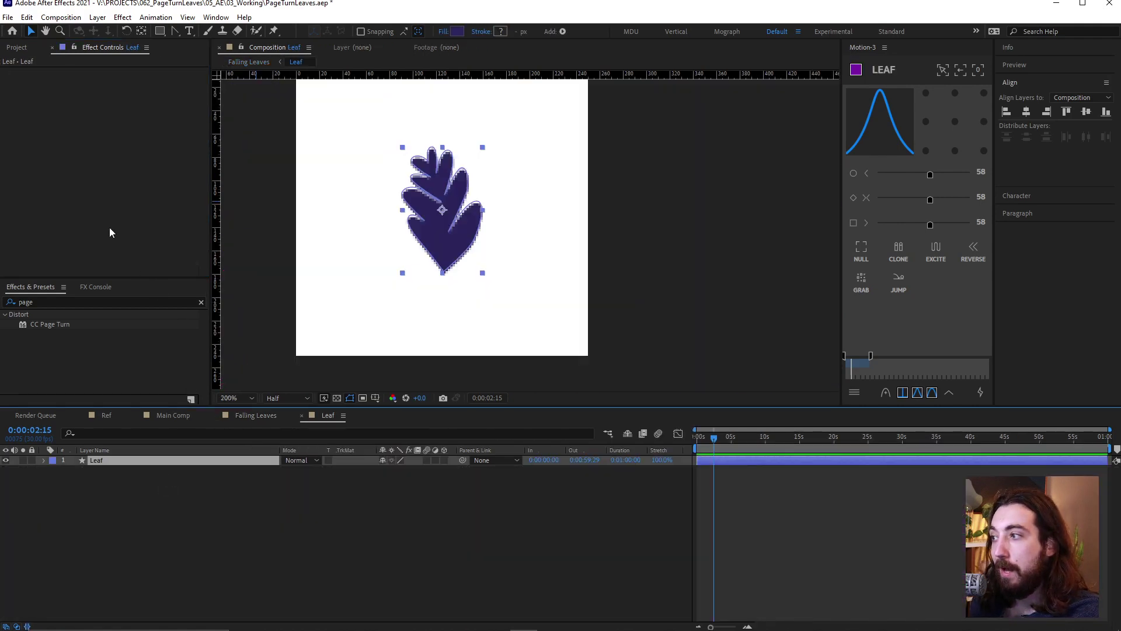
pyautogui.click(38, 51)
pyautogui.click(83, 198)
pyautogui.click(82, 219)
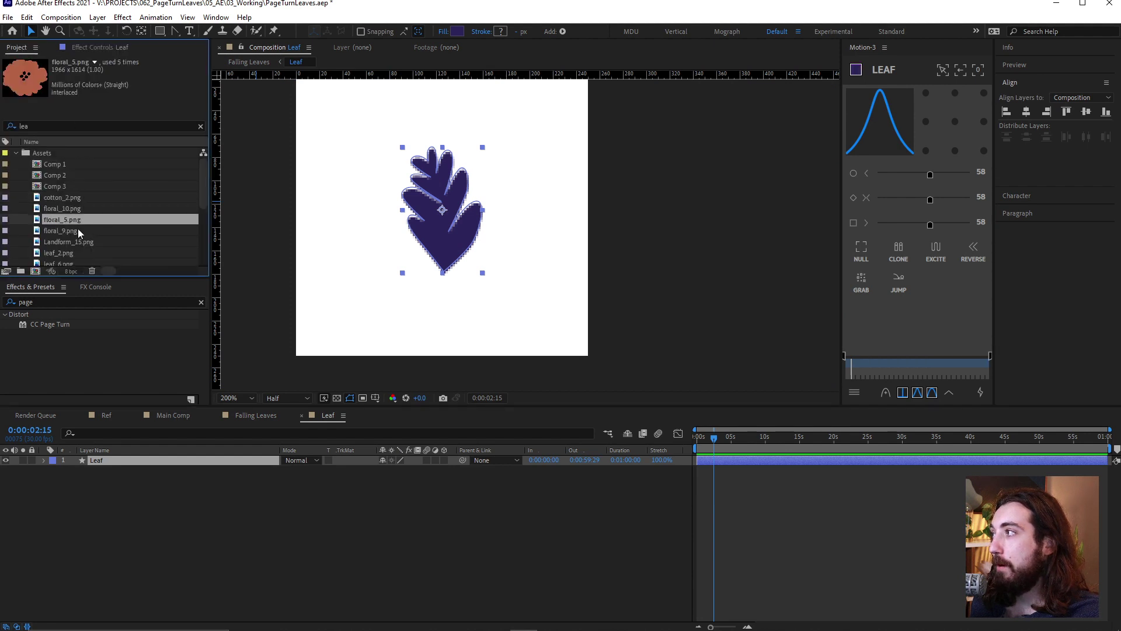
pyautogui.click(76, 231)
pyautogui.moveTo(80, 238); pyautogui.dragTo(436, 212)
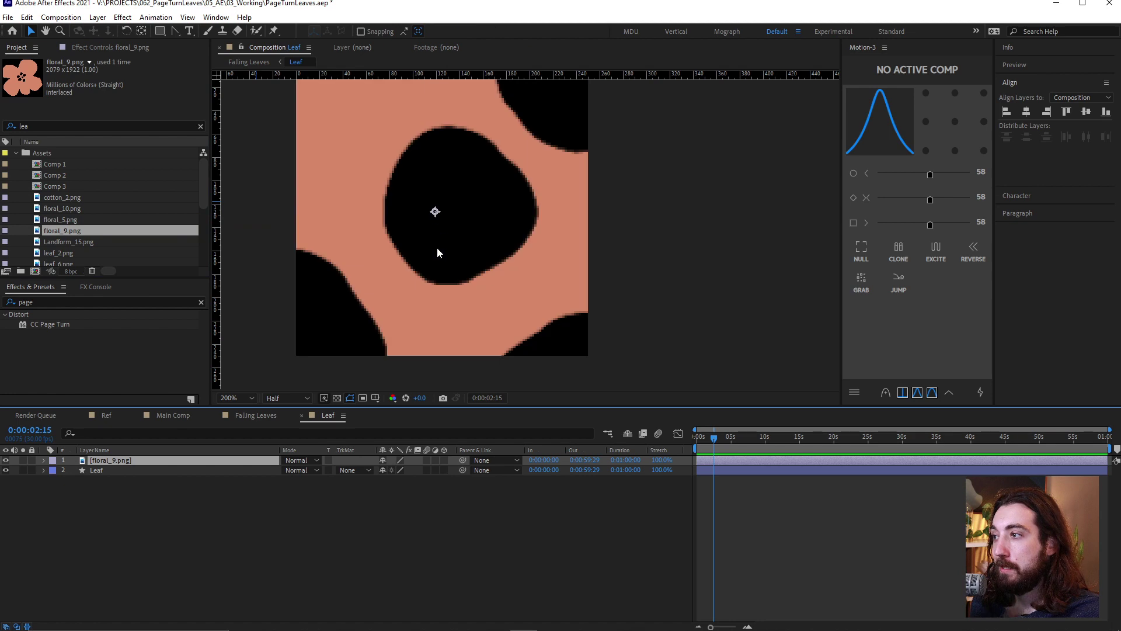
pyautogui.press('s')
pyautogui.moveTo(395, 470); pyautogui.dragTo(352, 480)
# Step: Return to the Falling Leaves comp and preview the falling flowers from the start
pyautogui.click(256, 415)
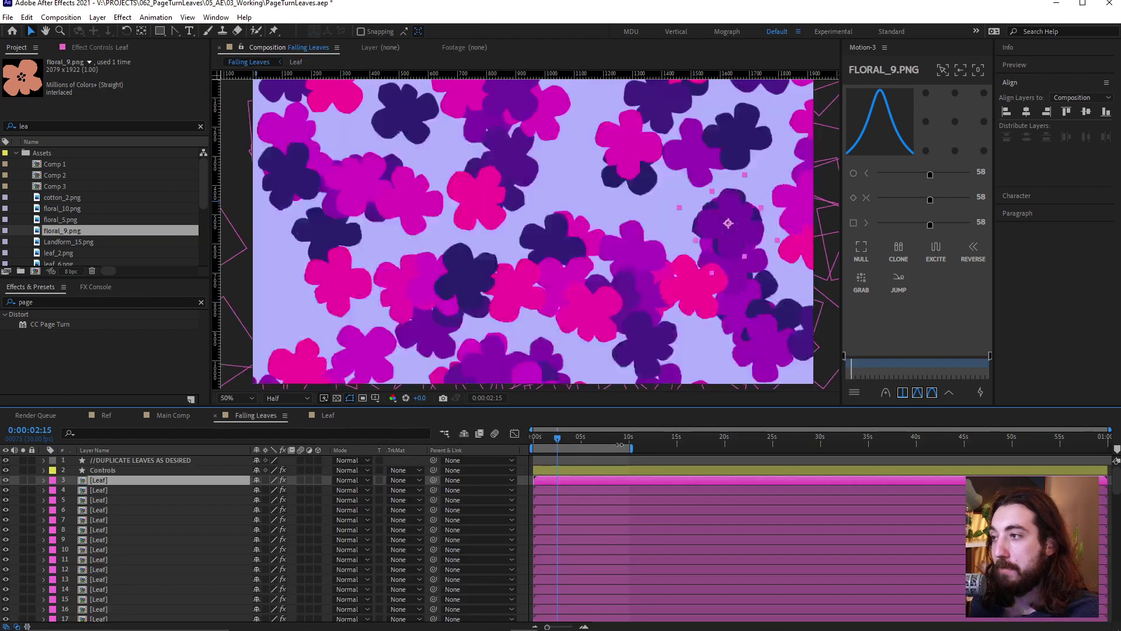
pyautogui.moveTo(556, 458); pyautogui.dragTo(458, 446)
pyautogui.press('space')
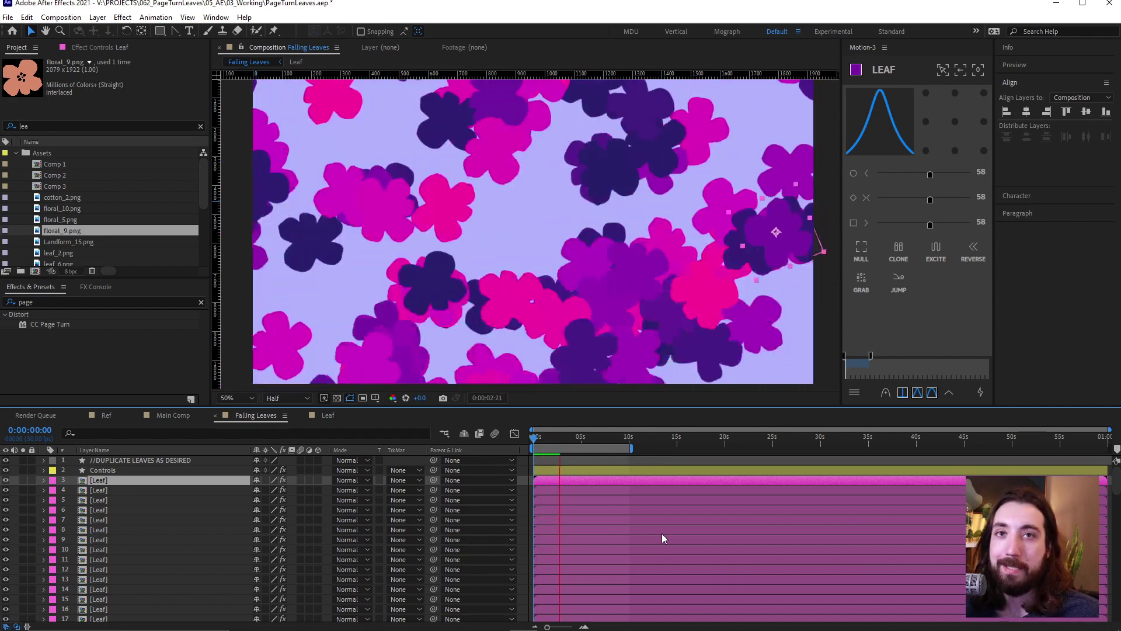
pyautogui.press('space')
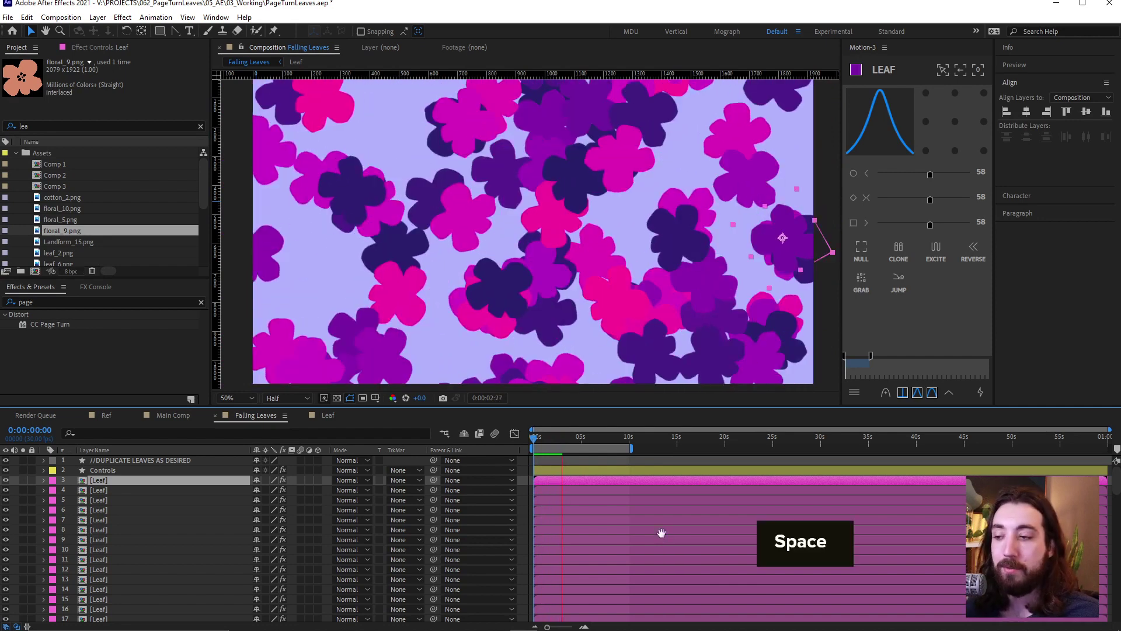